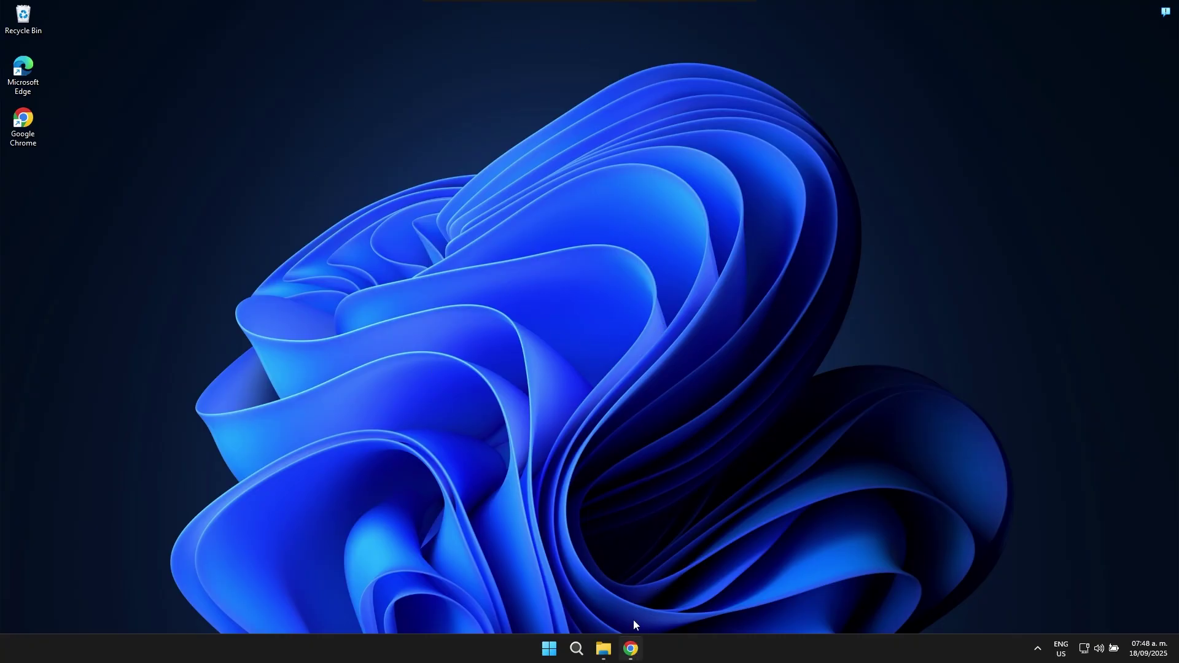
Restore Chrome, close the ad over the Folder Painter v1.3 article, and scroll to its download section
left_click(631, 649)
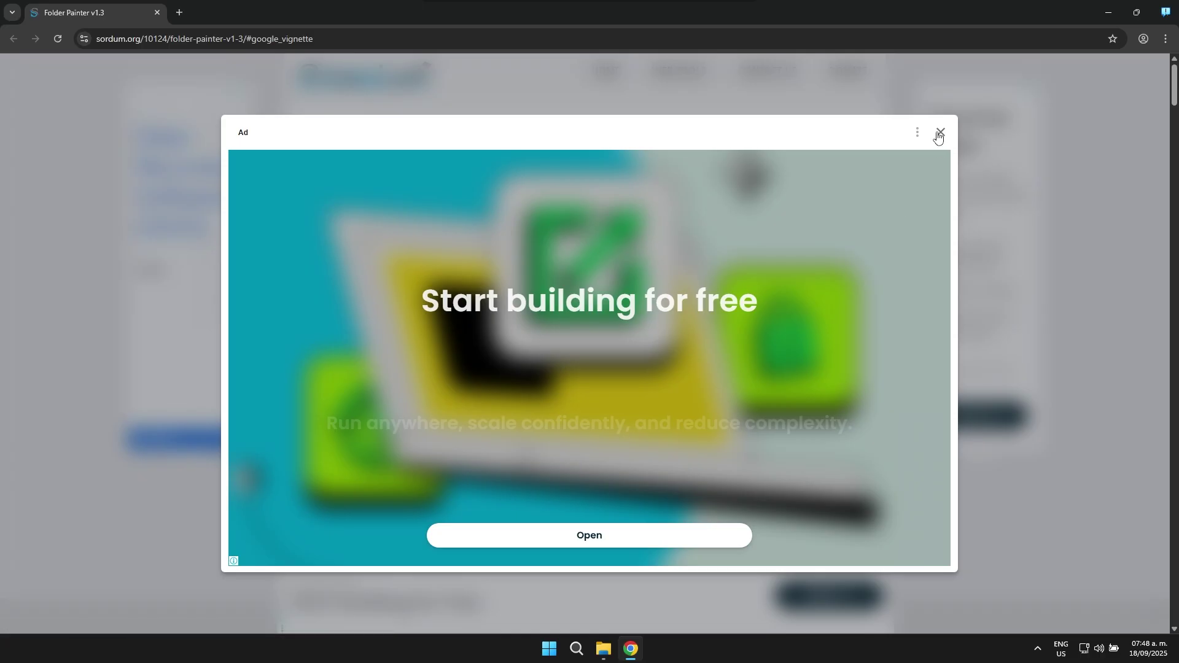
left_click(939, 134)
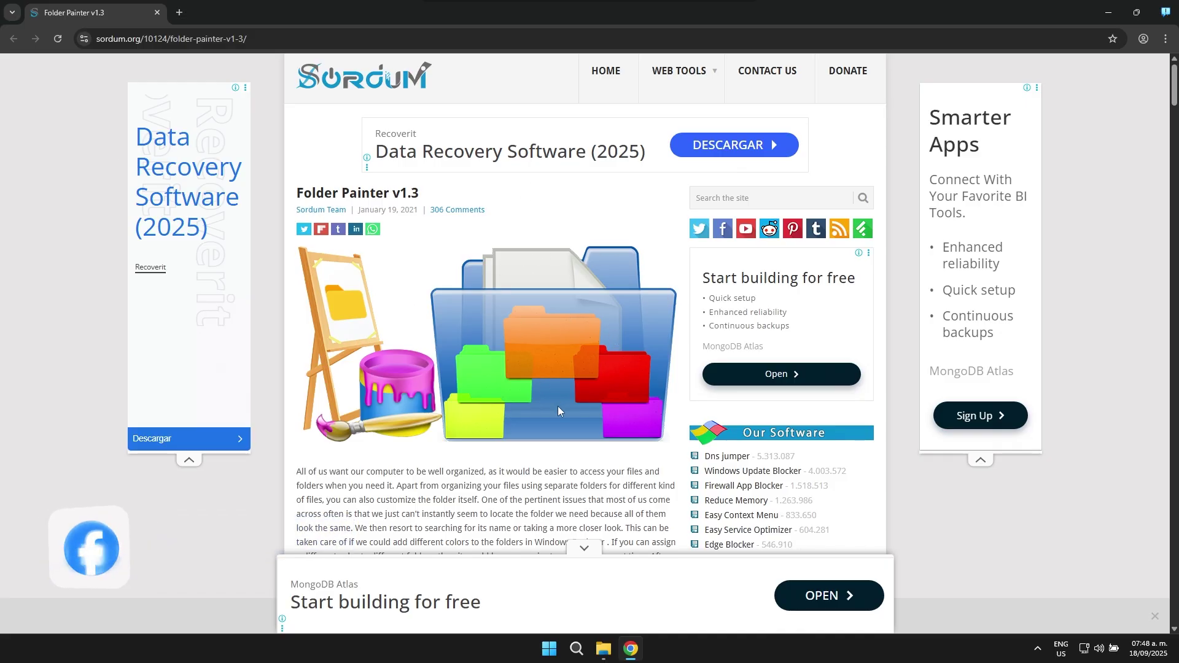
scroll(558, 410, "down", 2)
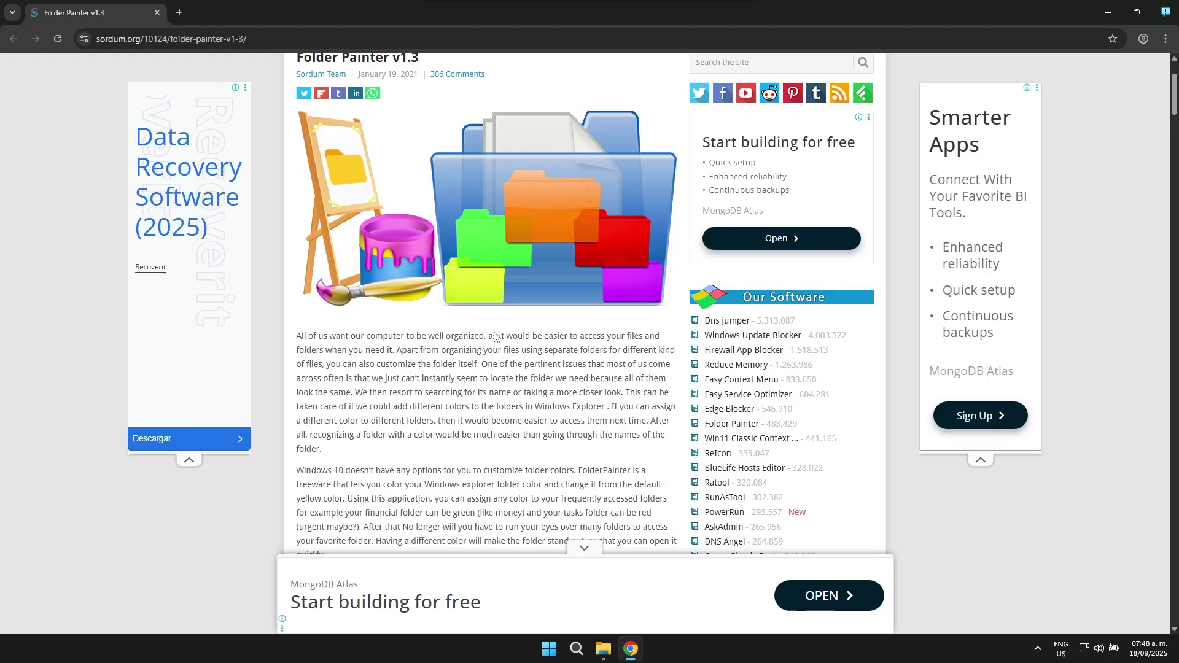
scroll(495, 336, "down", 5)
scroll(495, 336, "up", 6)
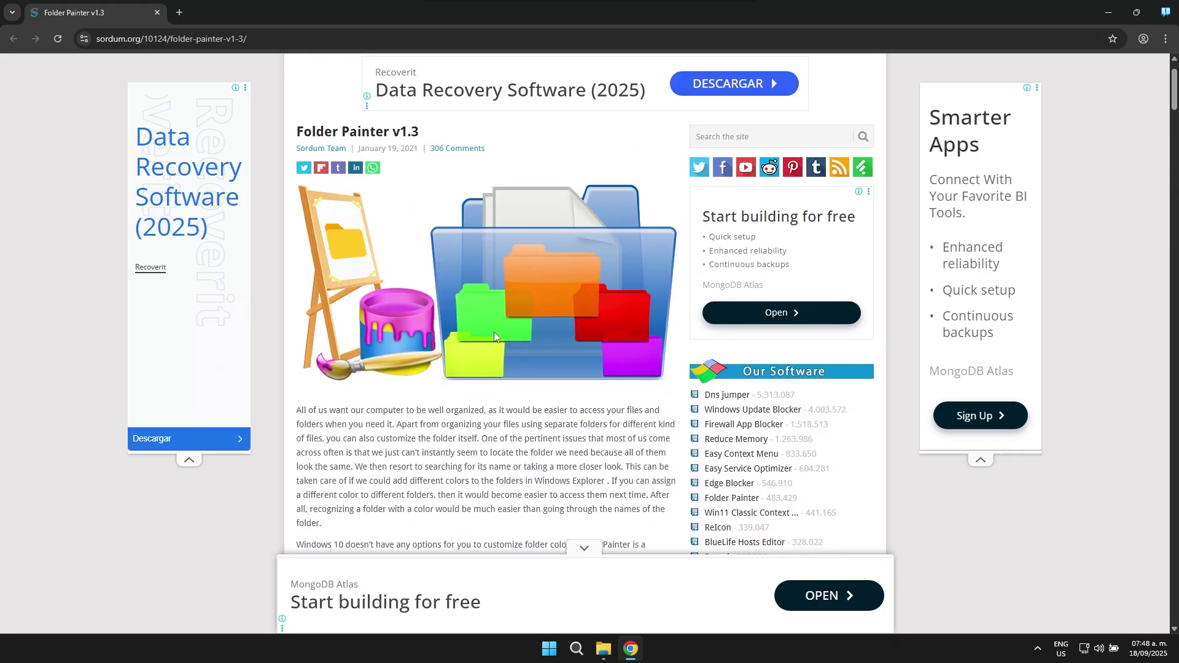
scroll(494, 335, "up", 1)
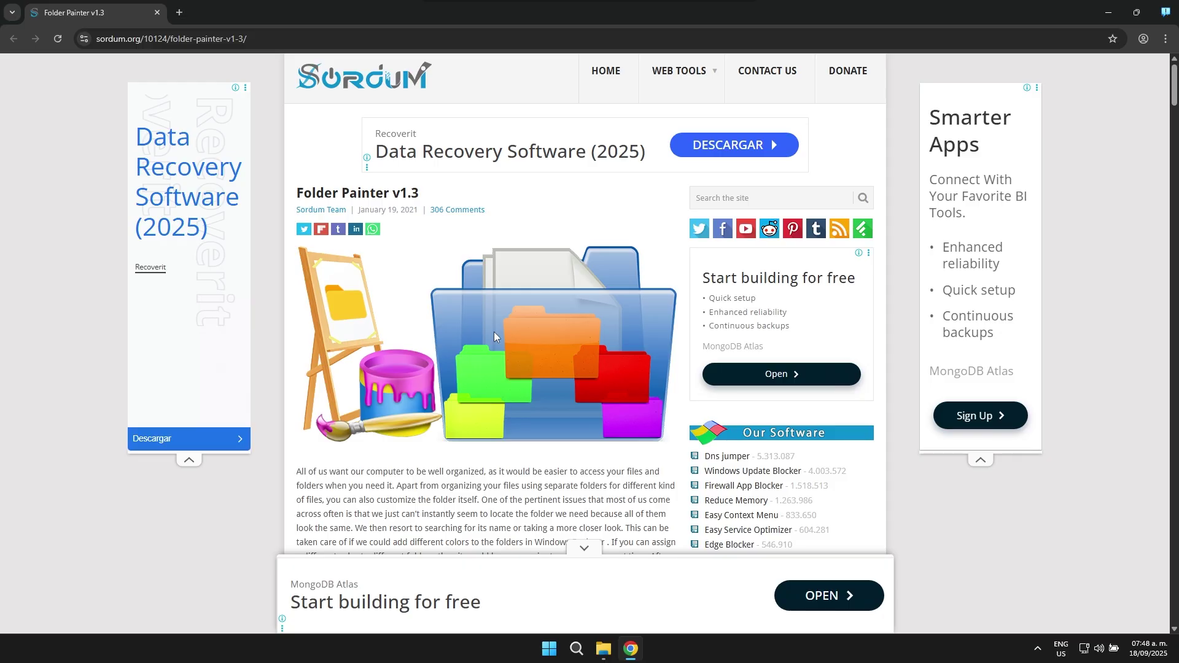
scroll(494, 332, "down", 10)
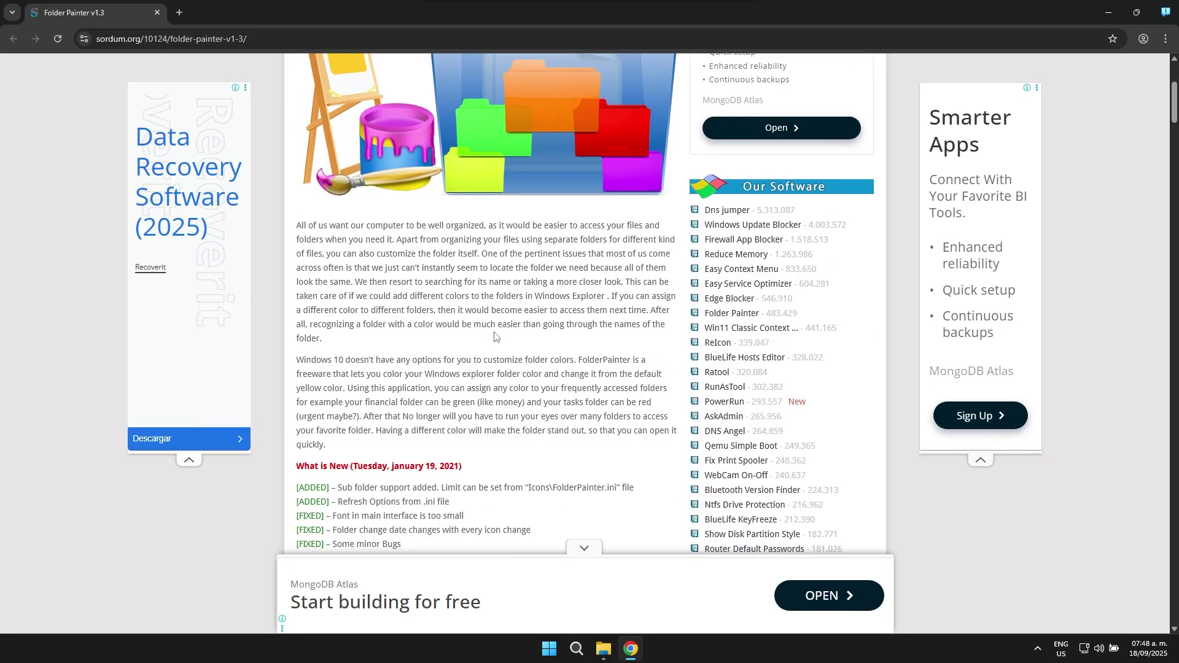
scroll(494, 331, "down", 8)
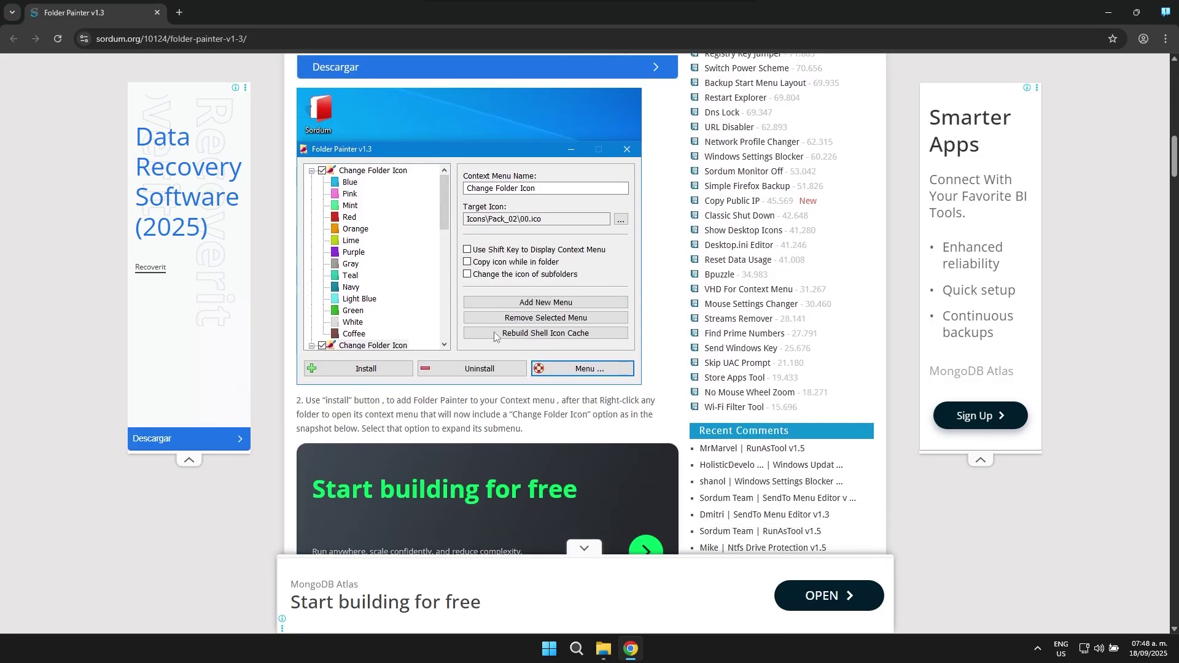
scroll(496, 329, "up", 3)
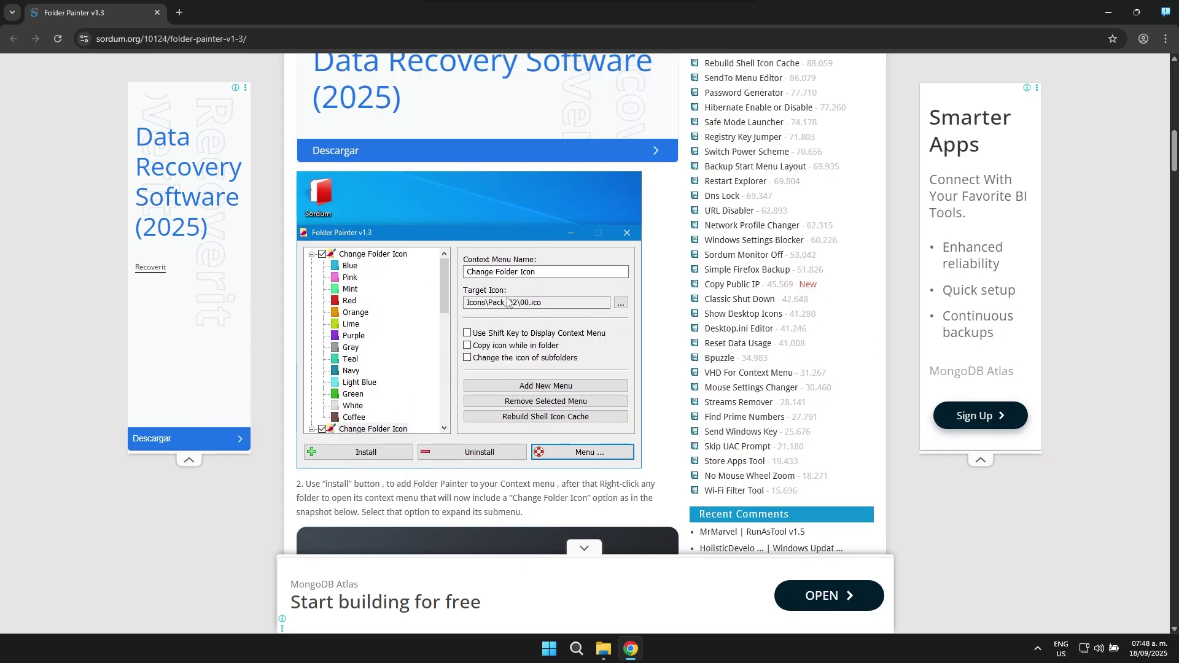
scroll(515, 355, "down", 1)
scroll(515, 355, "down", 14)
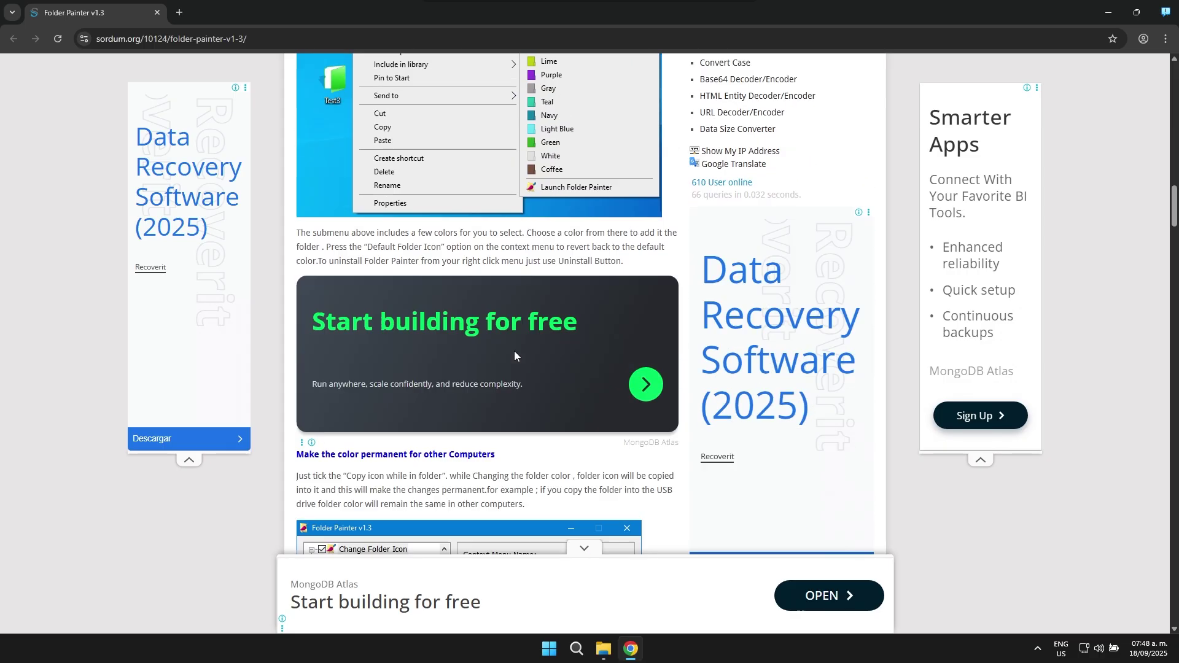
scroll(515, 355, "down", 15)
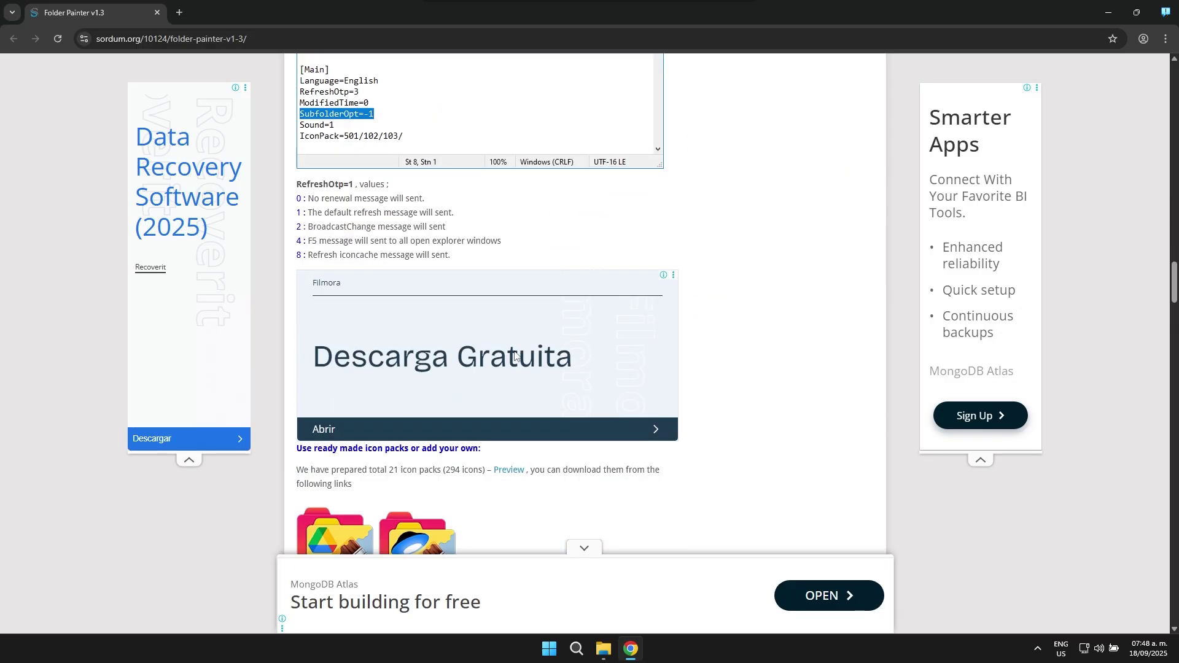
scroll(515, 355, "down", 9)
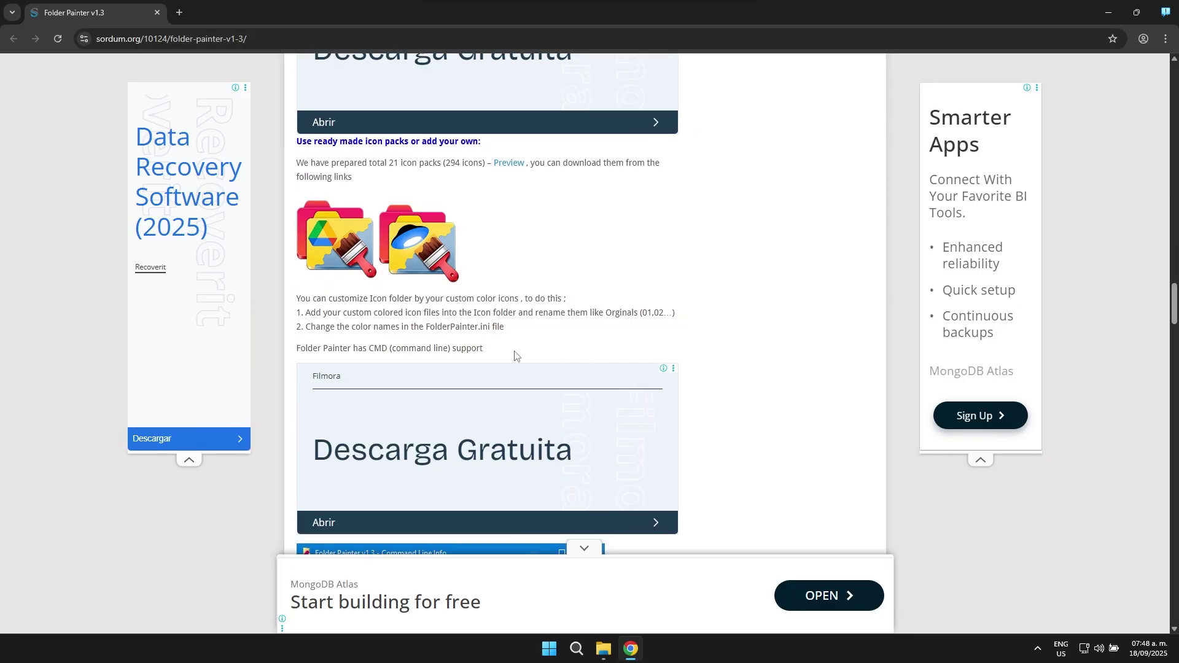
scroll(515, 355, "down", 7)
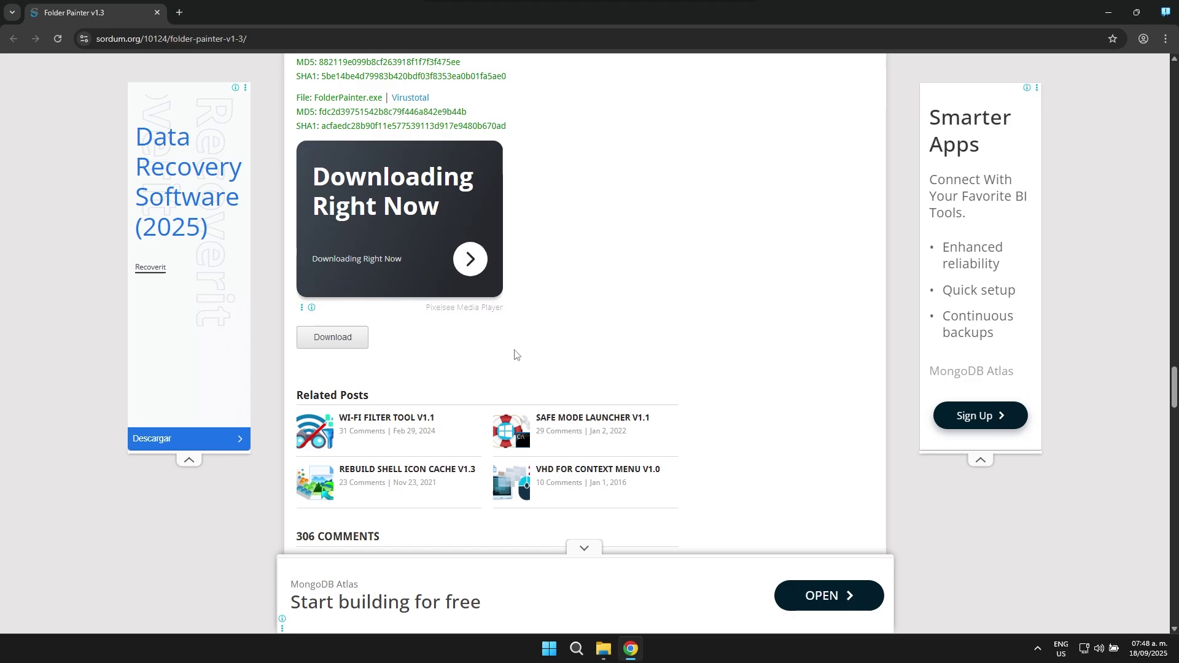
scroll(514, 355, "up", 1)
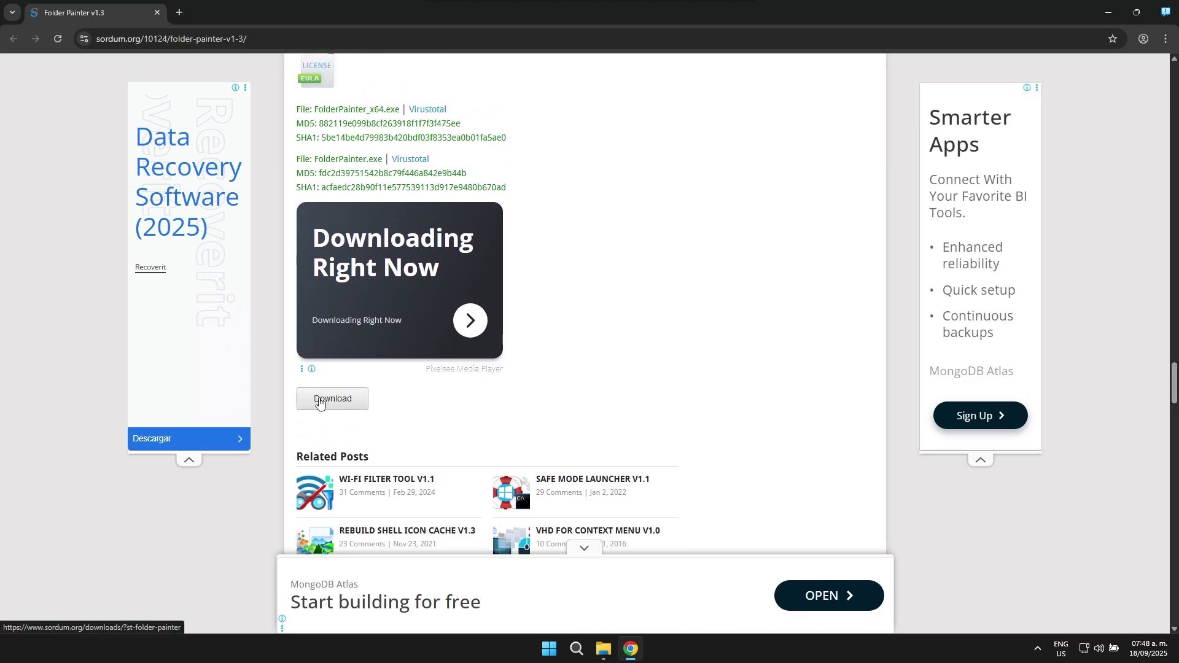
Go to the Folder Painter download page and download FolderPainter.zip
left_click(319, 401)
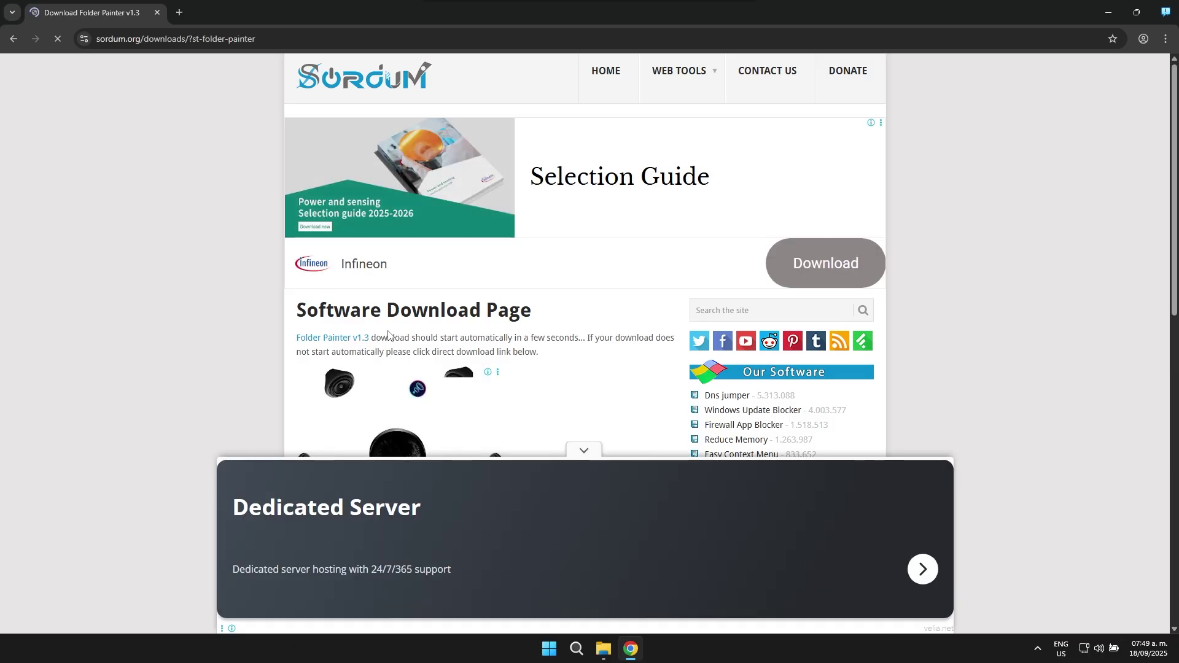
scroll(388, 336, "down", 3)
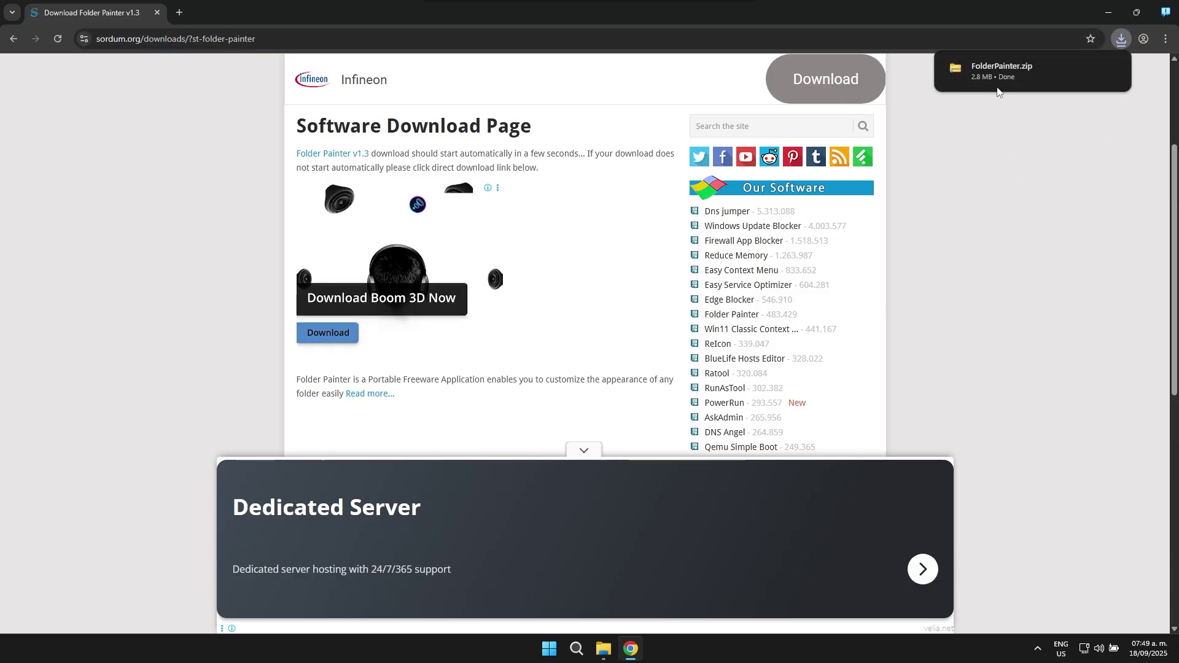
mouse_move(978, 73)
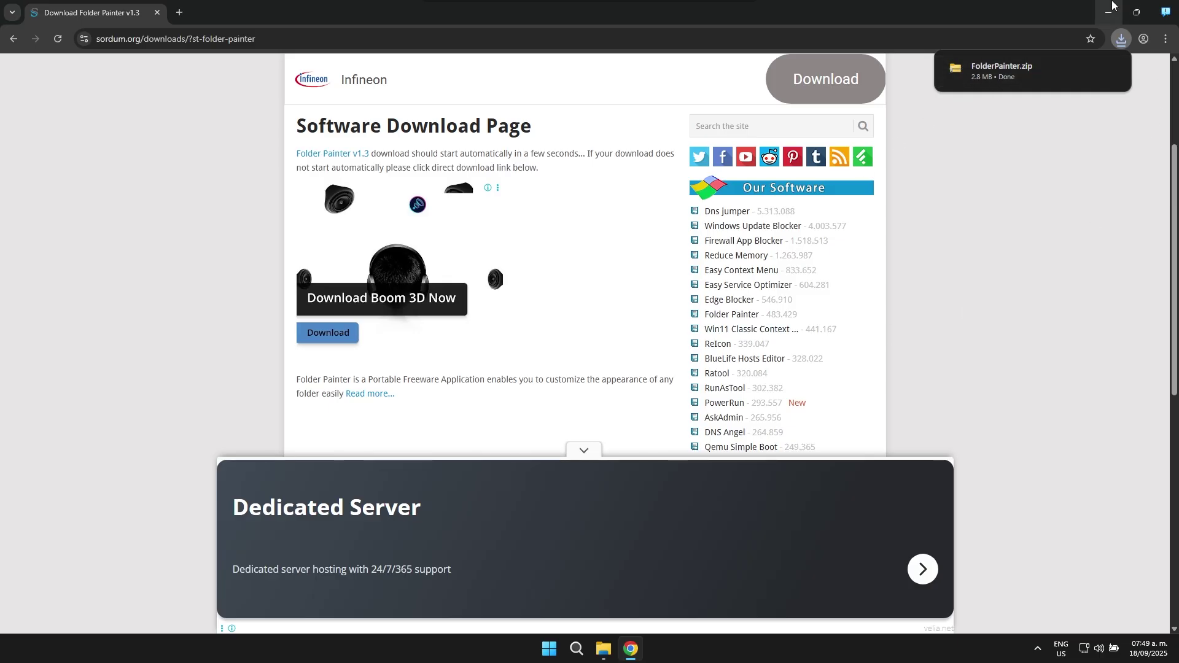
Minimise Chrome so the empty Windows desktop is showing
key("super+d")
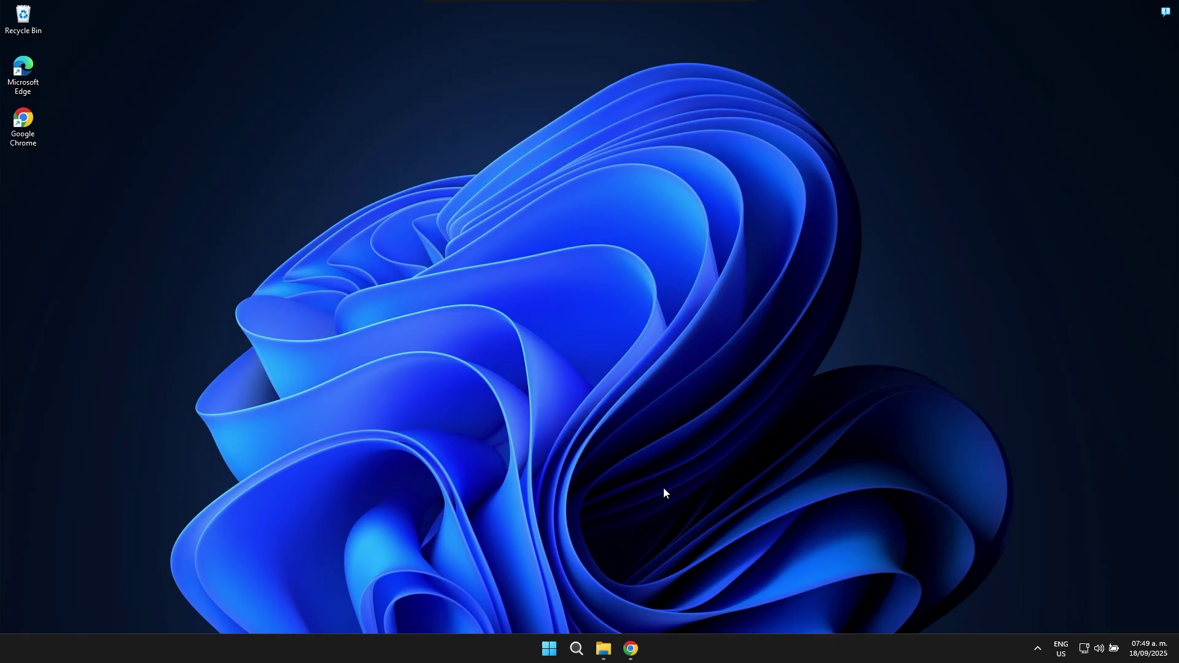
left_click(638, 649)
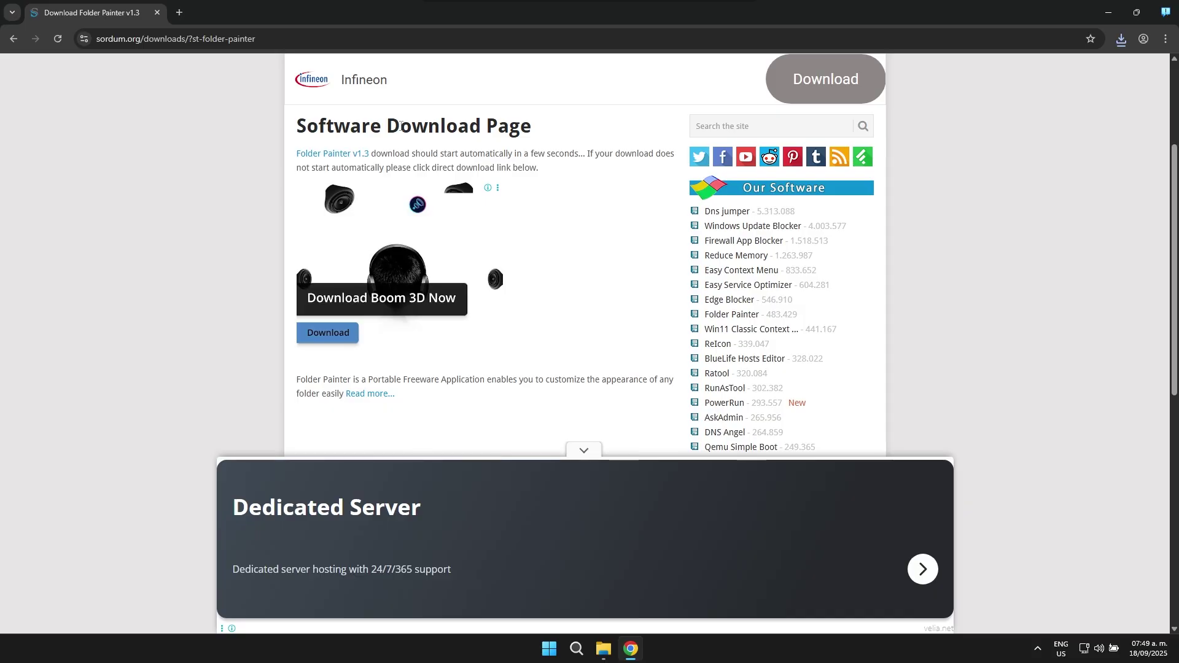
left_click(1108, 12)
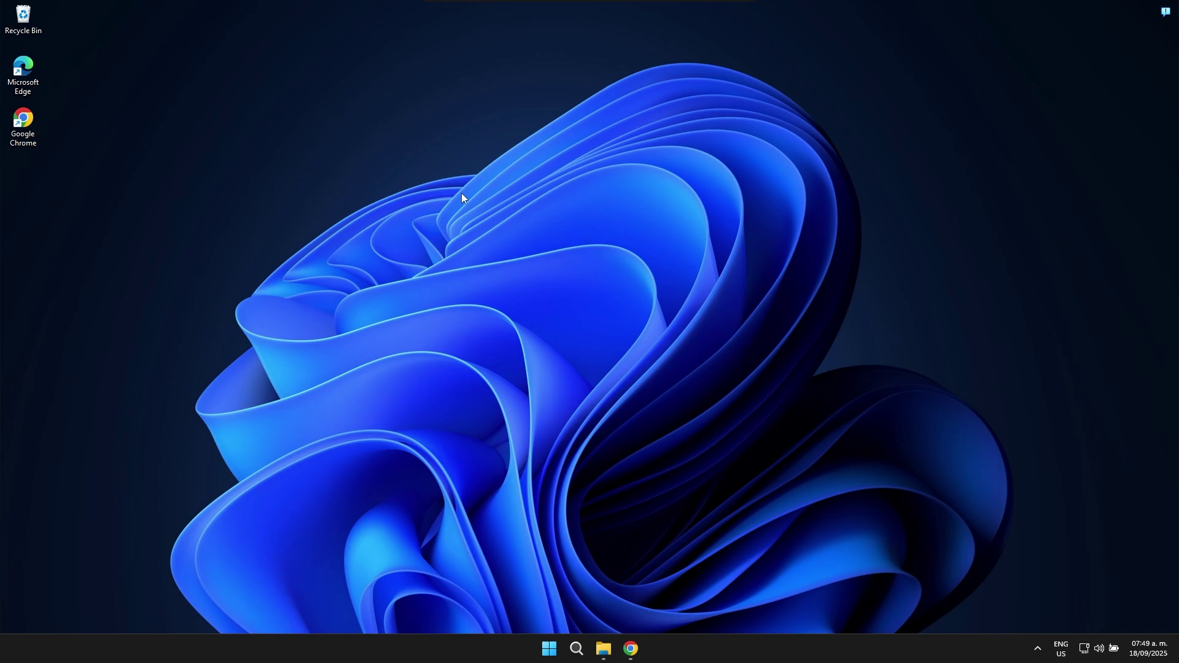
Open FolderPainter.zip in Downloads and drag its FolderPainter folder onto the desktop
left_click(610, 646)
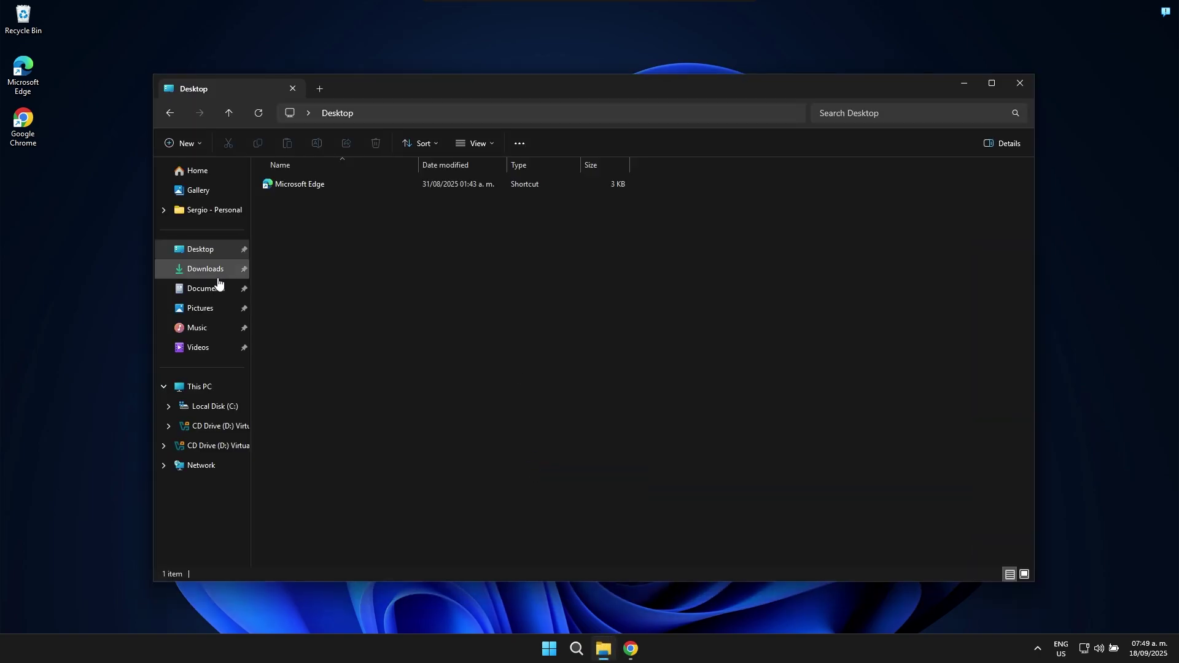
left_click(209, 270)
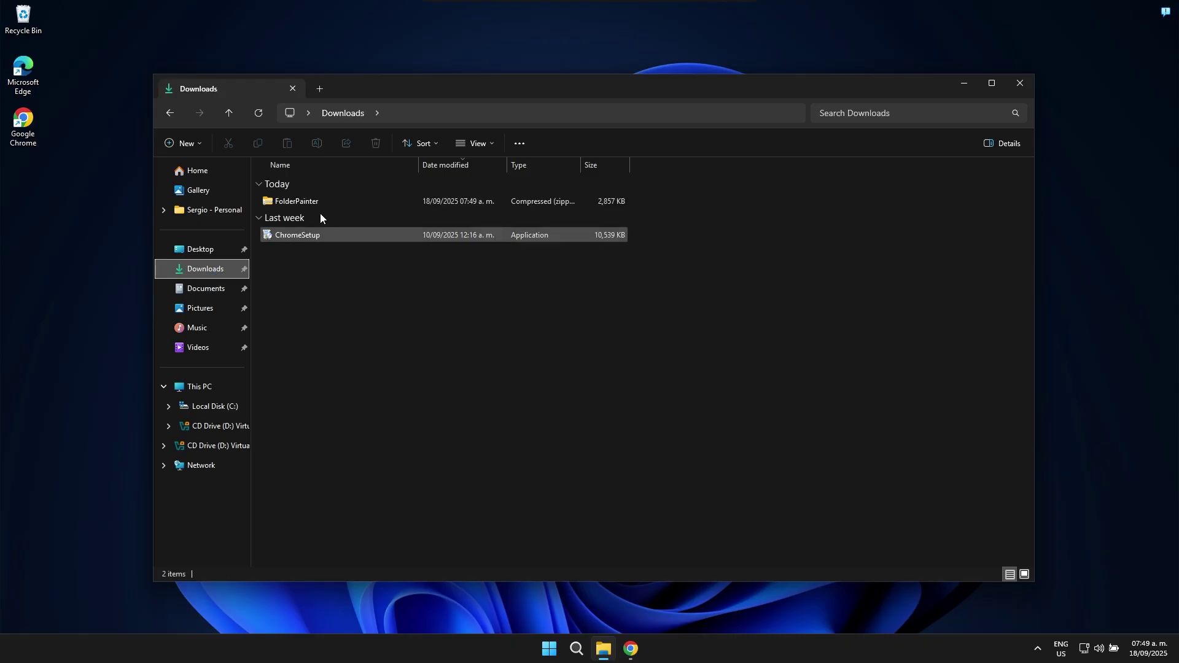
left_click(311, 198)
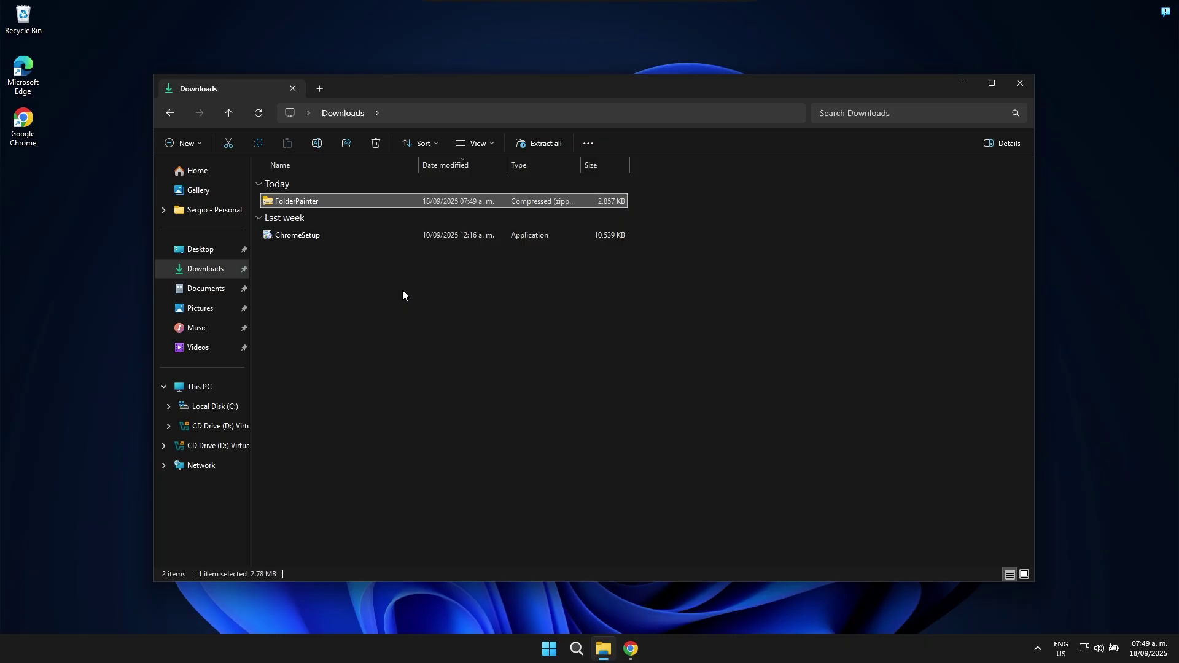
double_click(348, 201)
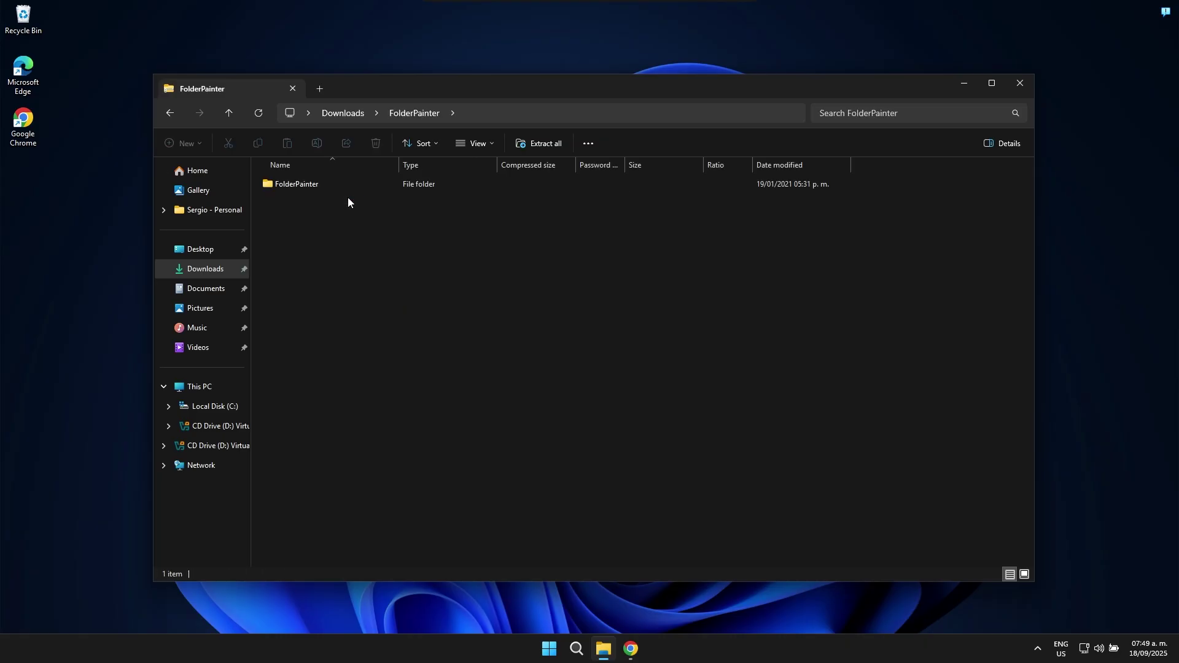
left_click(302, 188)
left_click_drag(303, 188, 37, 185)
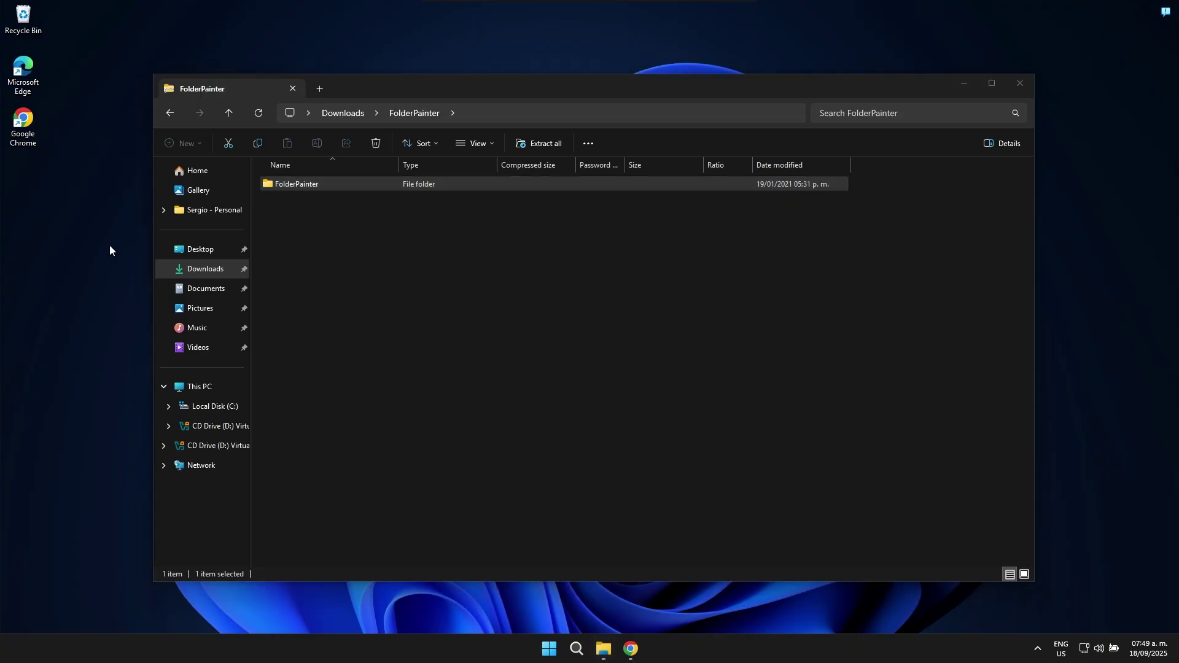
Open Desktop > FolderPainter to view Icons, FolderPainter, FolderPainter_x64 and Readme
left_click(200, 249)
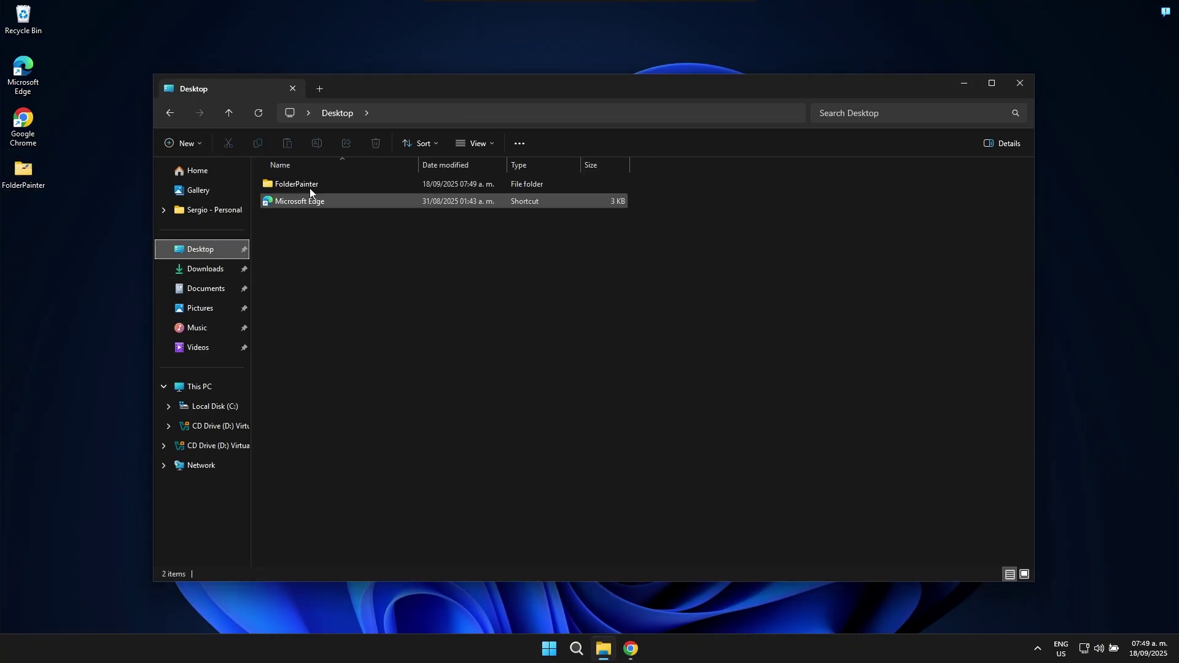
double_click(304, 185)
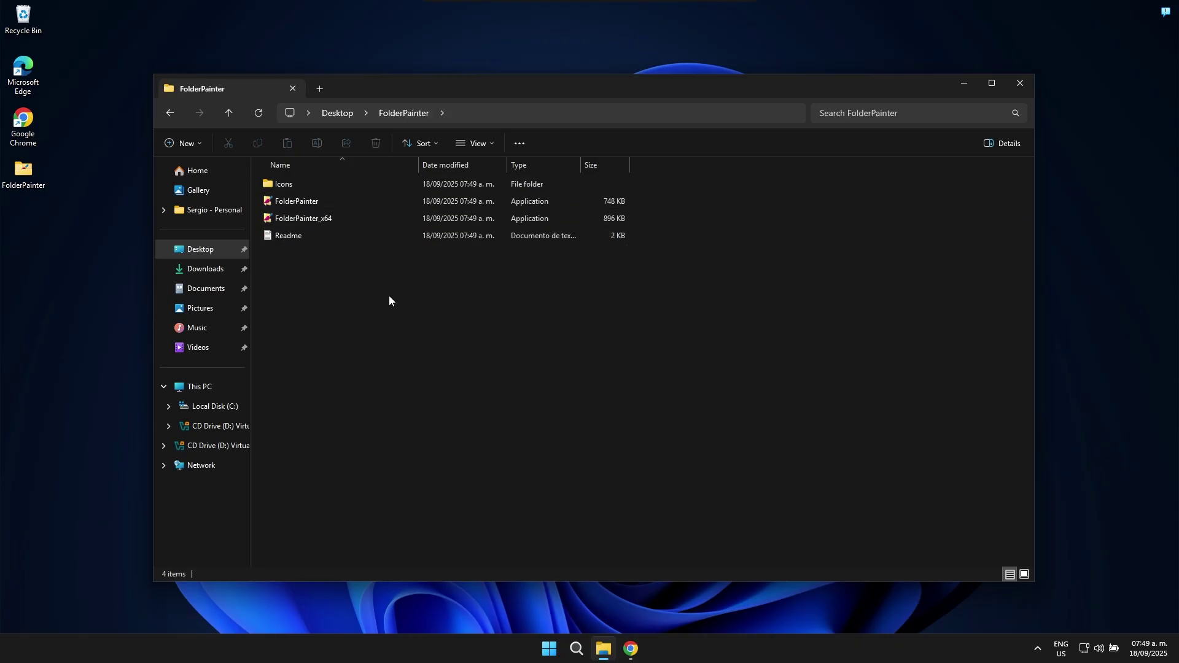
left_click(298, 204)
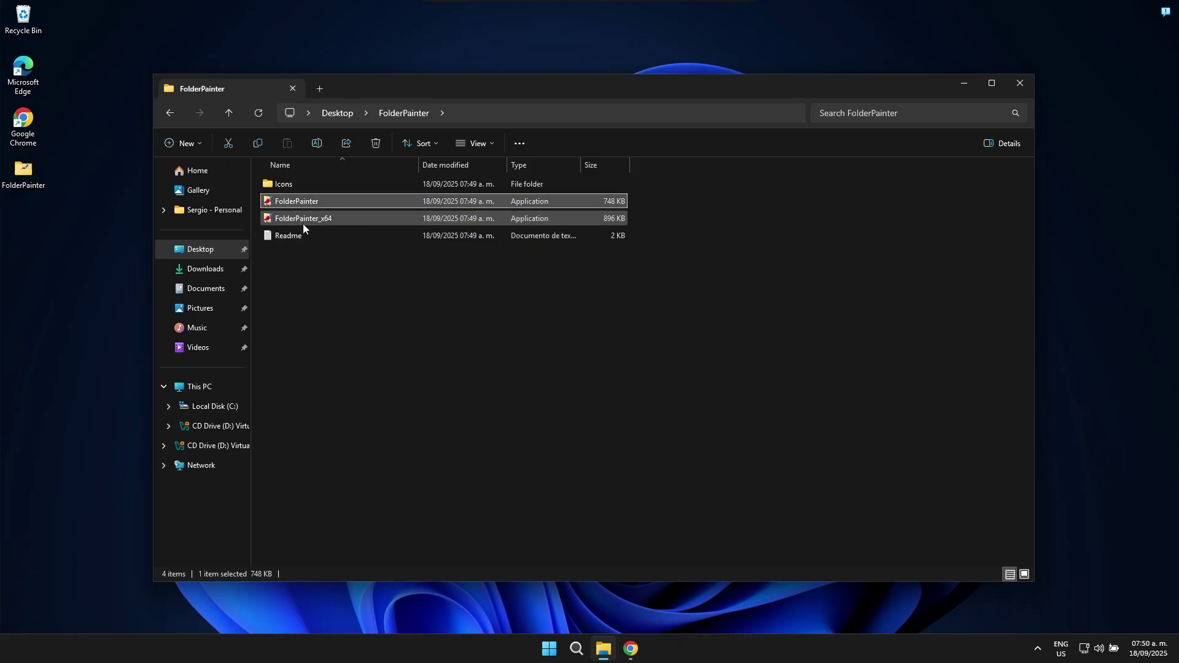
left_click(310, 226)
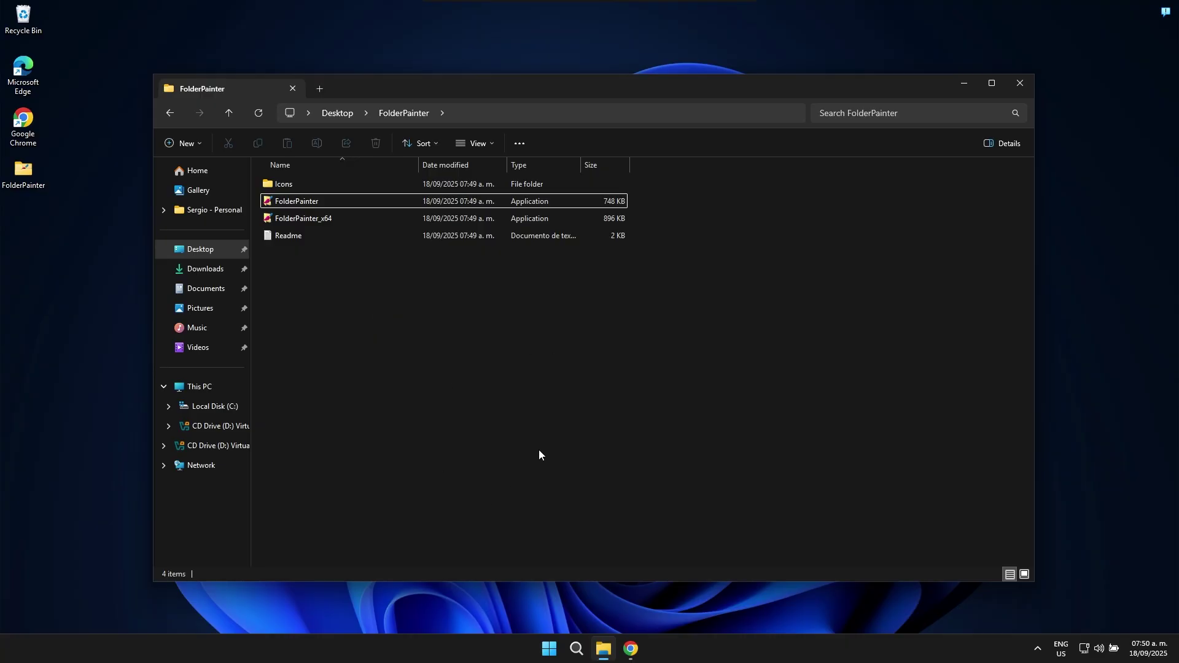
Check the 64-bit system type in This PC's properties, then close Settings
left_click(197, 387)
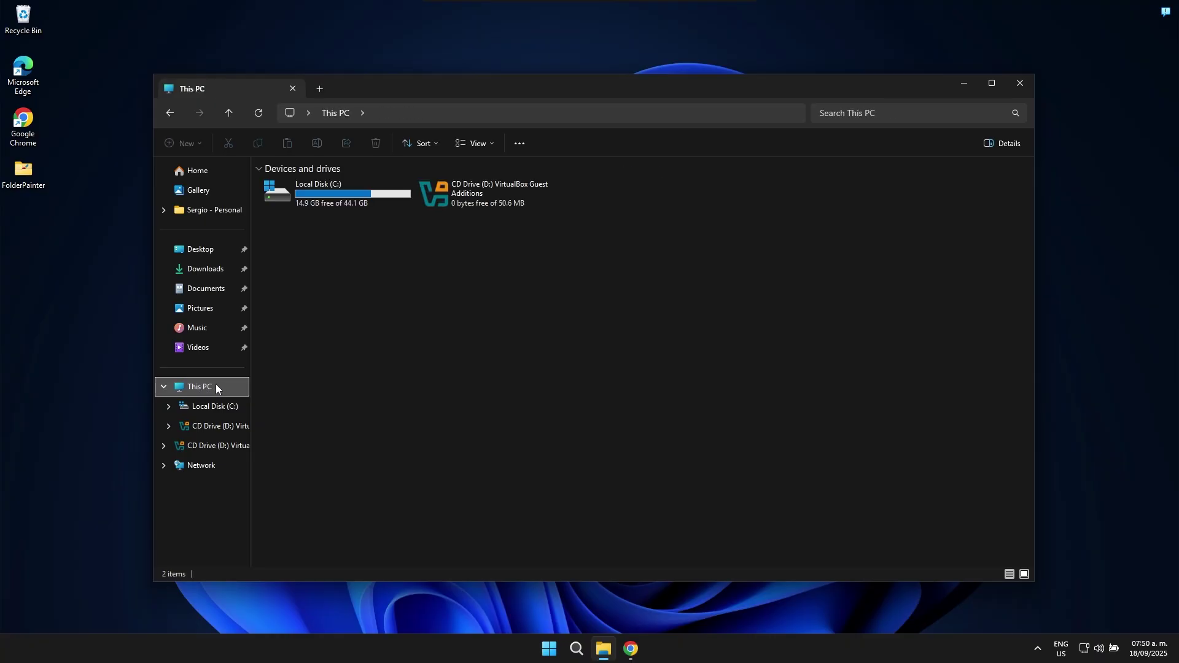
right_click(215, 387)
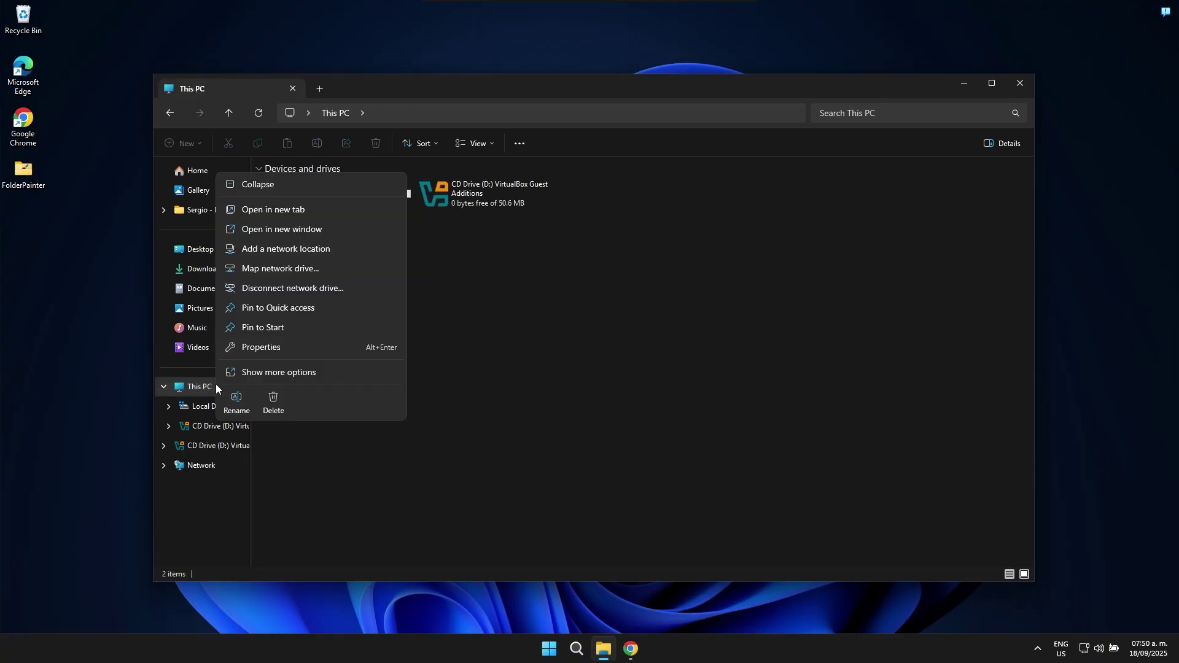
left_click(267, 347)
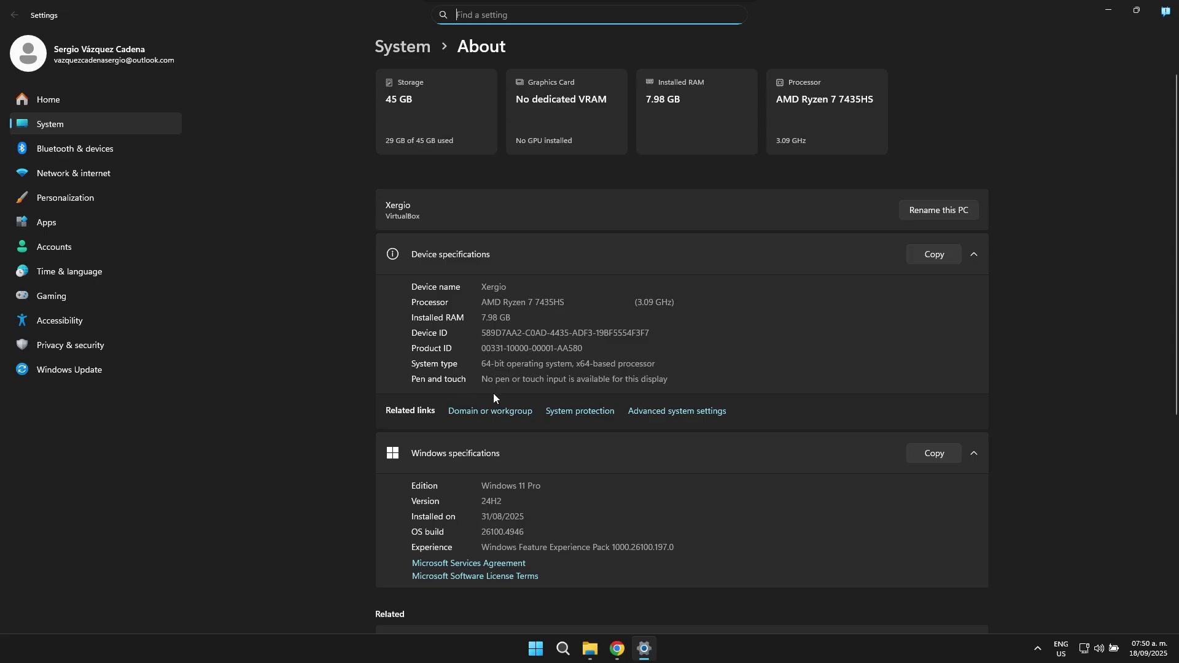
left_click(1170, 10)
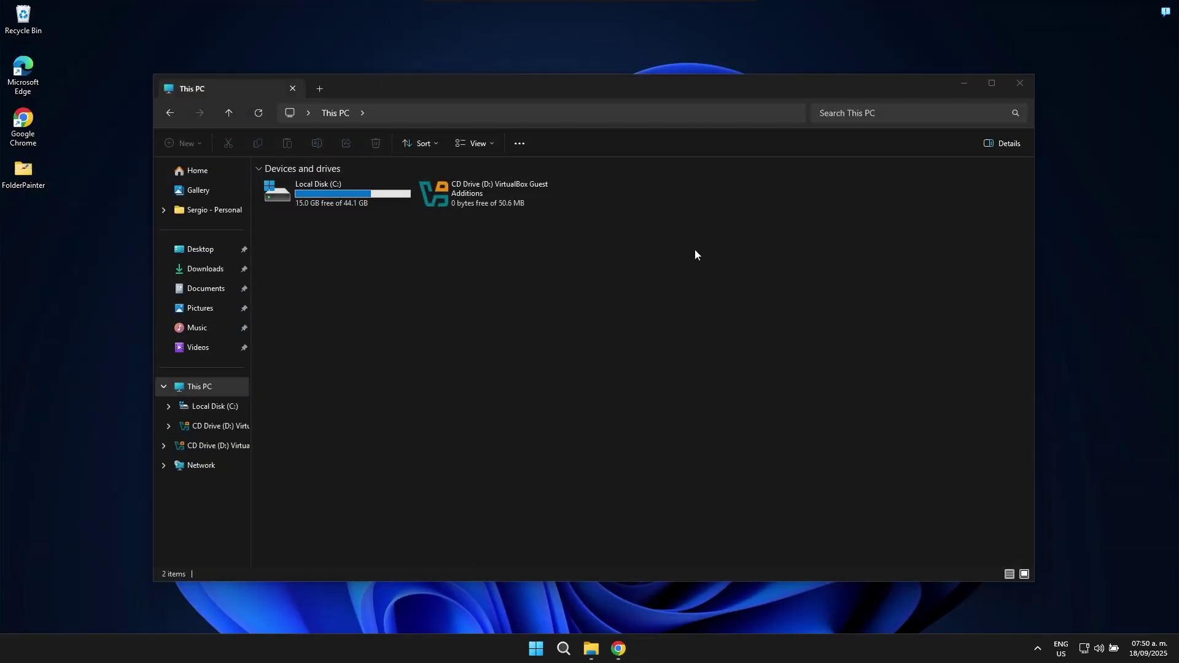
Open Desktop > FolderPainter and select the 896 KB FolderPainter_x64 application
left_click(223, 249)
left_click(301, 187)
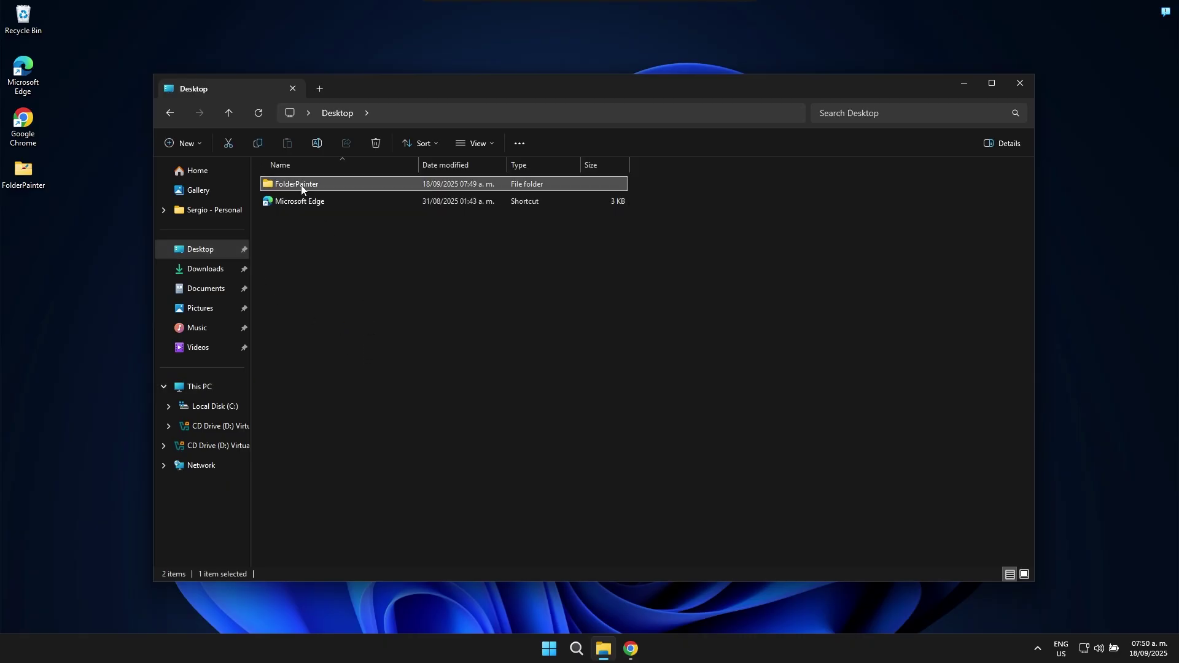
double_click(302, 187)
left_click(316, 216)
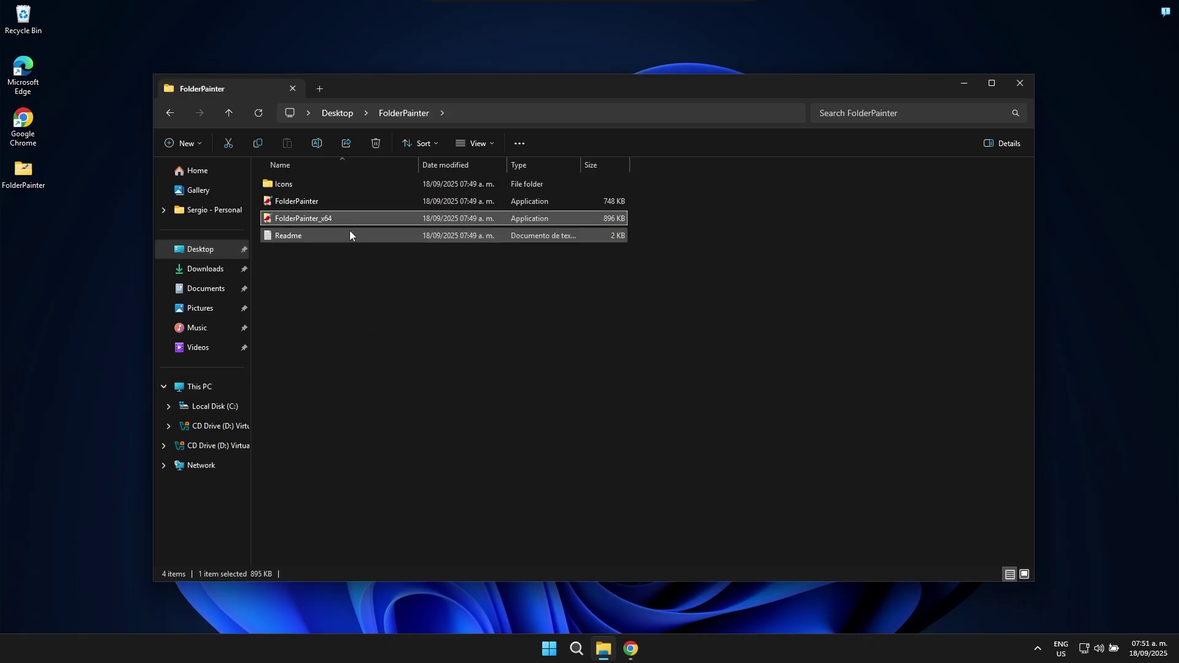
left_click(305, 201)
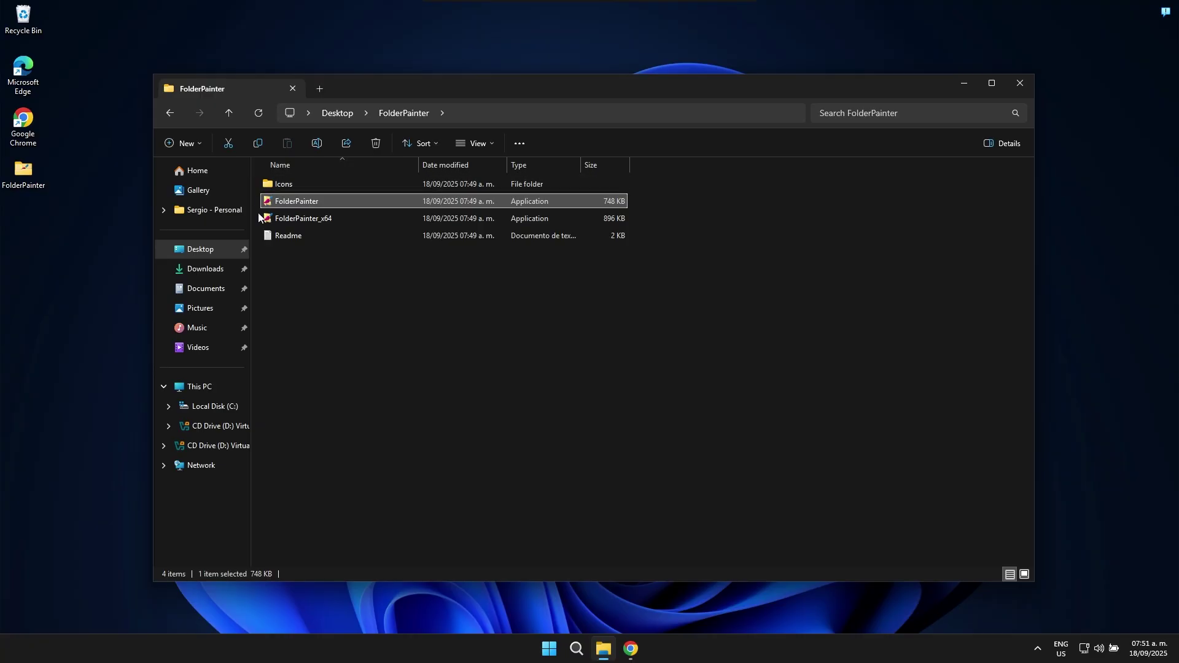
left_click(315, 221)
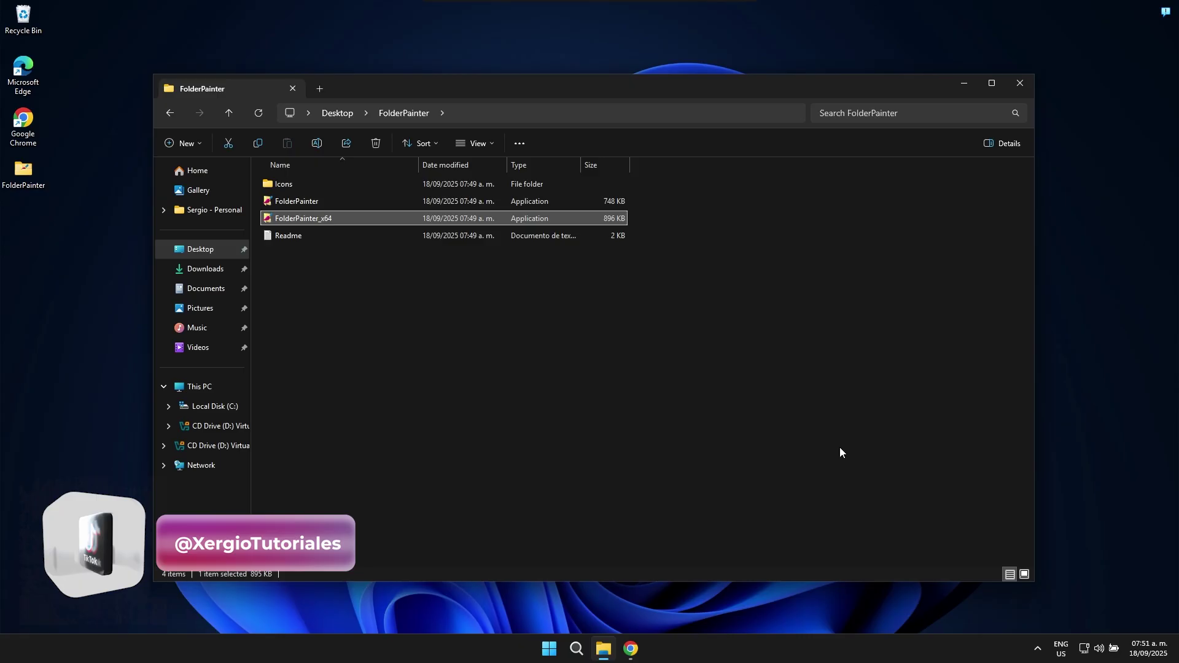
Launch FolderPainter_x64 and browse its colour entries and numbered icon packs in the tree list
key("Return")
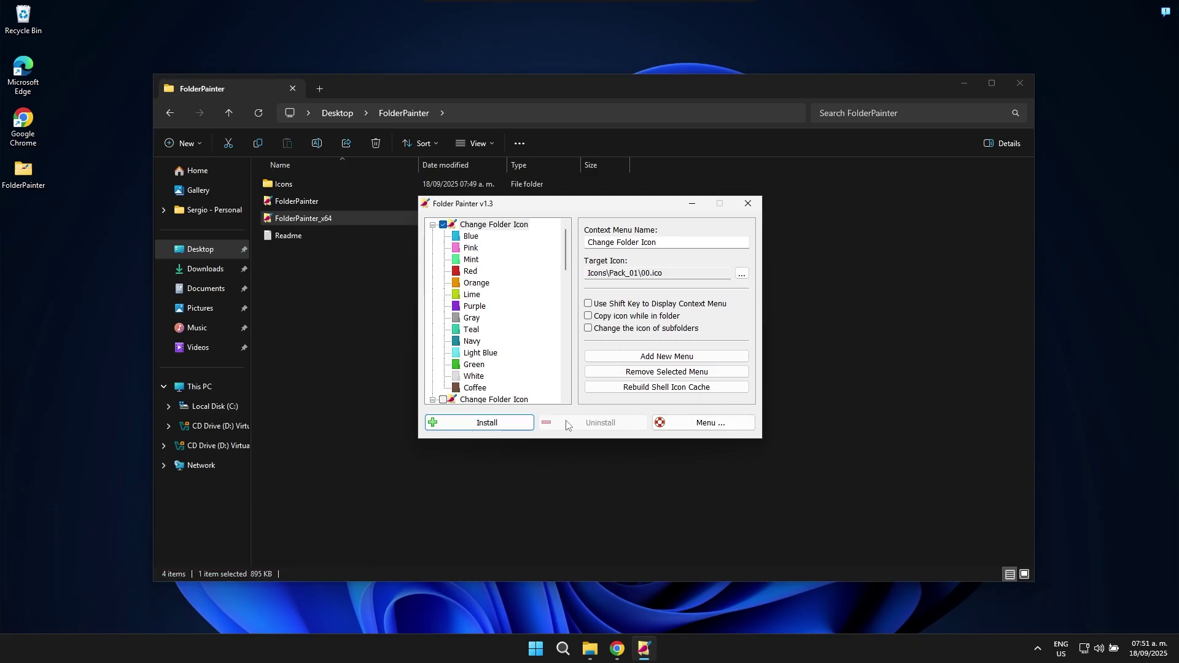
scroll(496, 312, "down", 10)
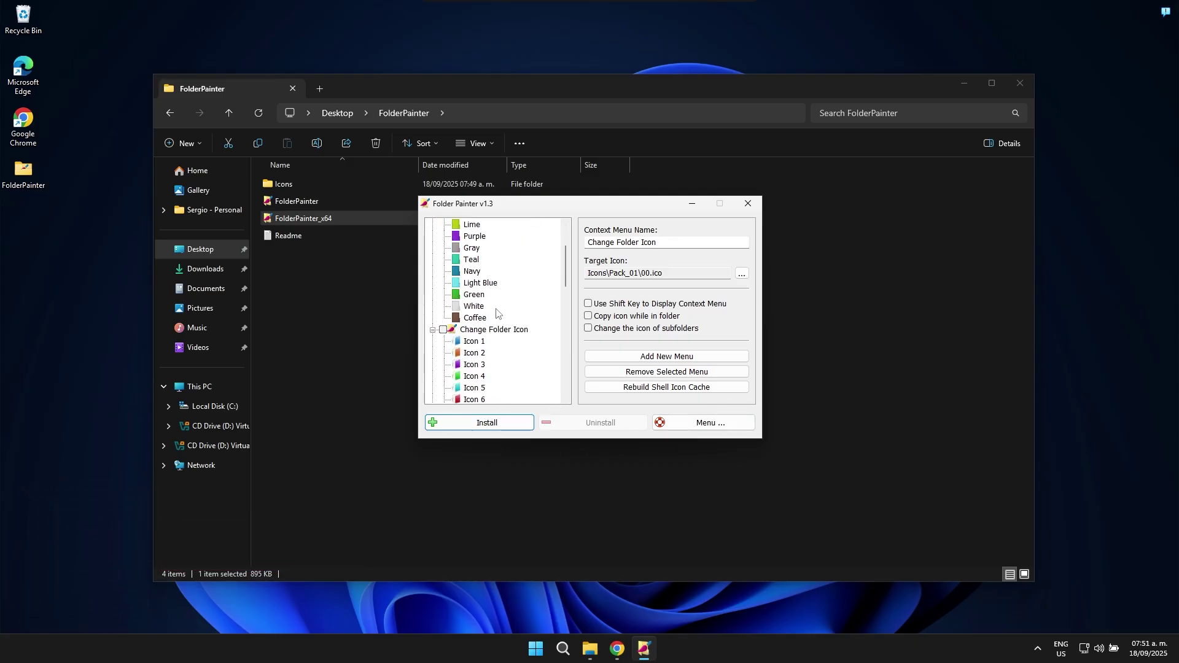
scroll(497, 312, "up", 10)
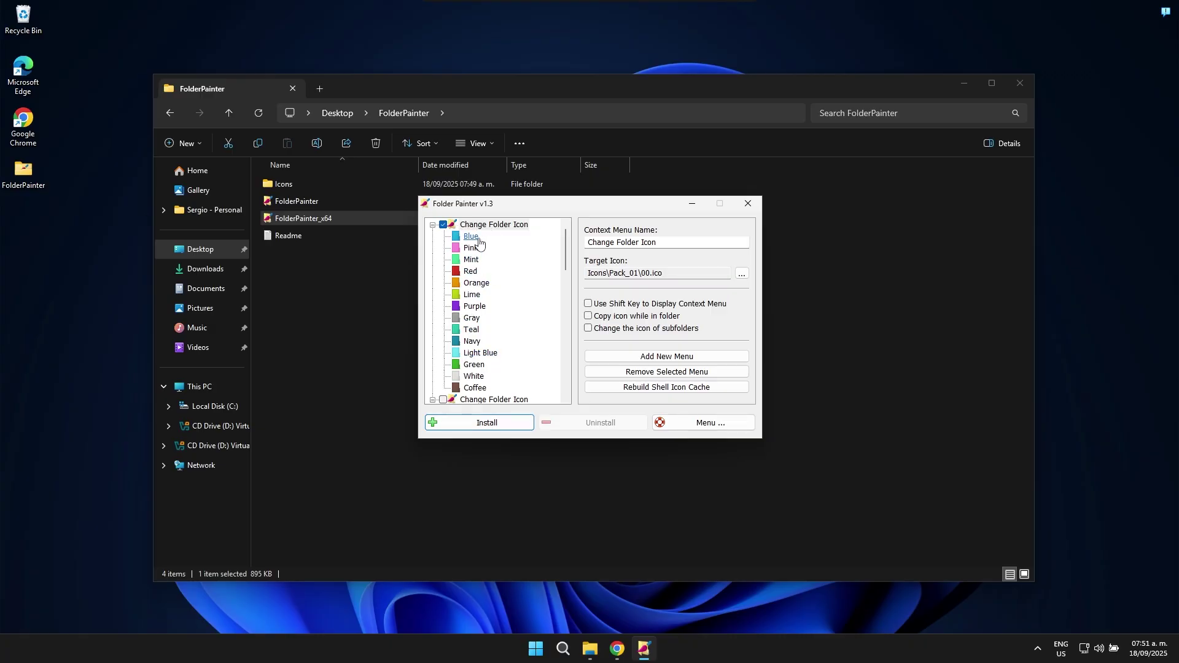
scroll(501, 289, "down", 3)
scroll(512, 343, "down", 5)
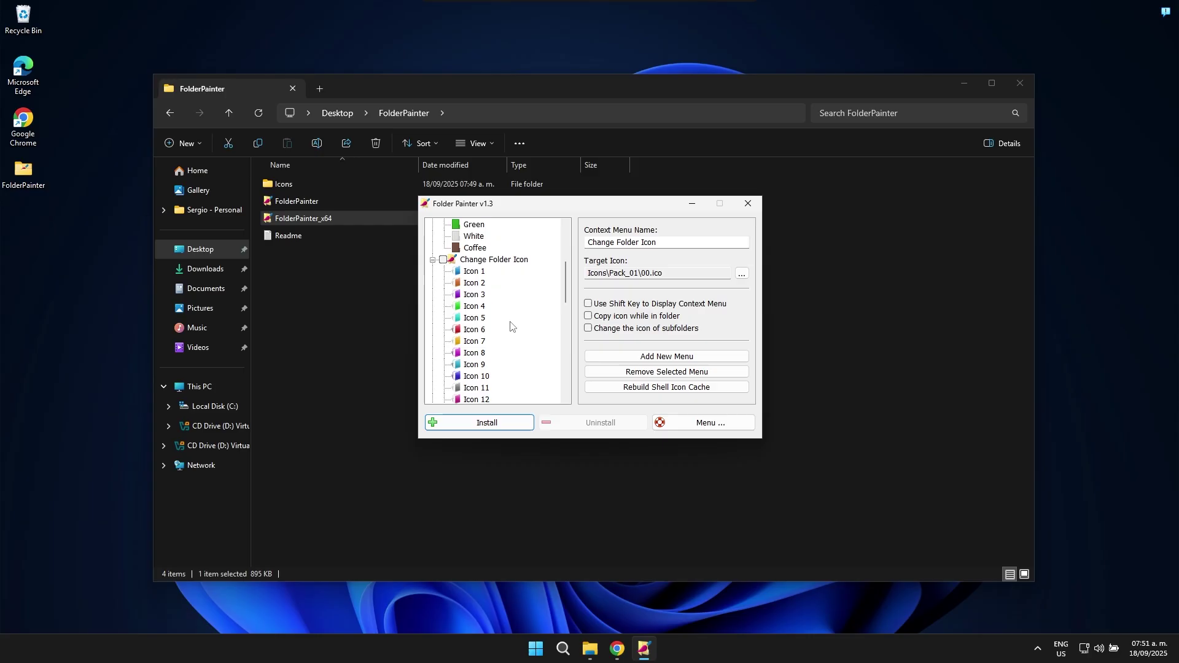
scroll(505, 350, "down", 2)
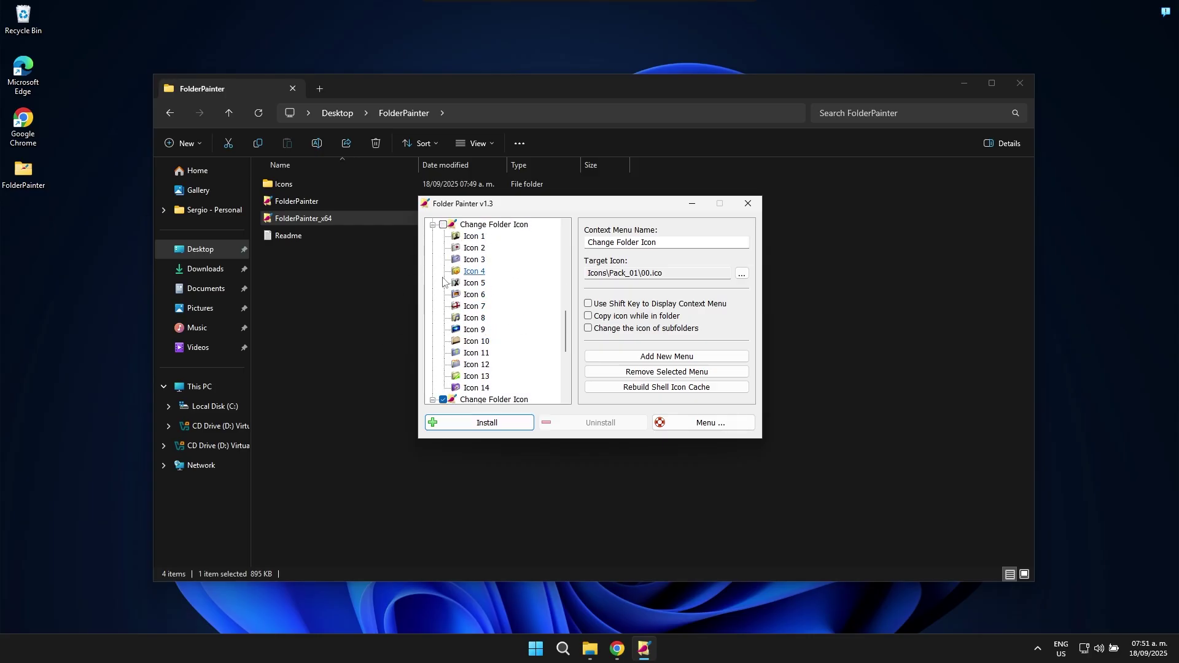
scroll(516, 316, "down", 3)
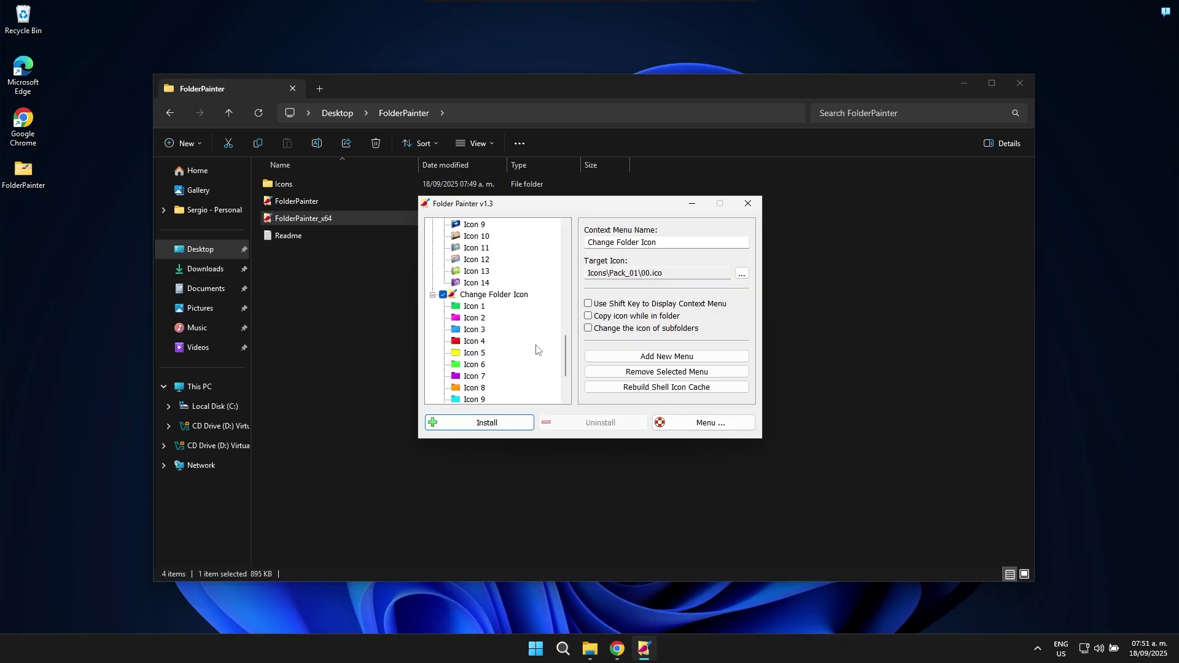
scroll(498, 335, "down", 1)
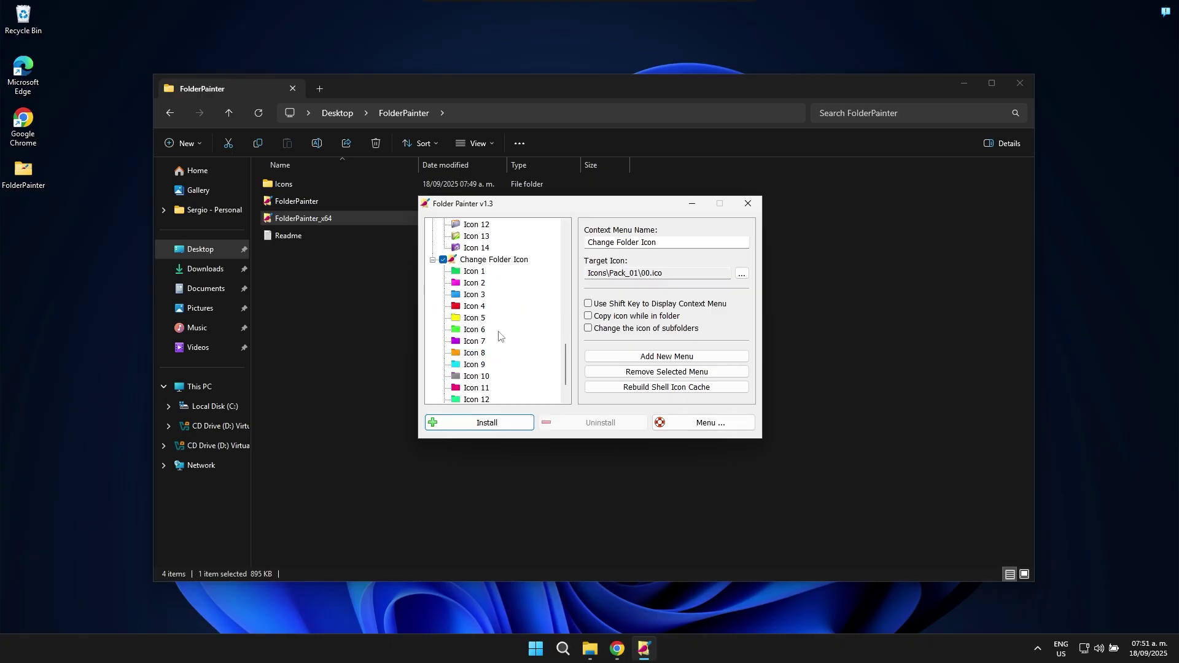
scroll(498, 336, "up", 10)
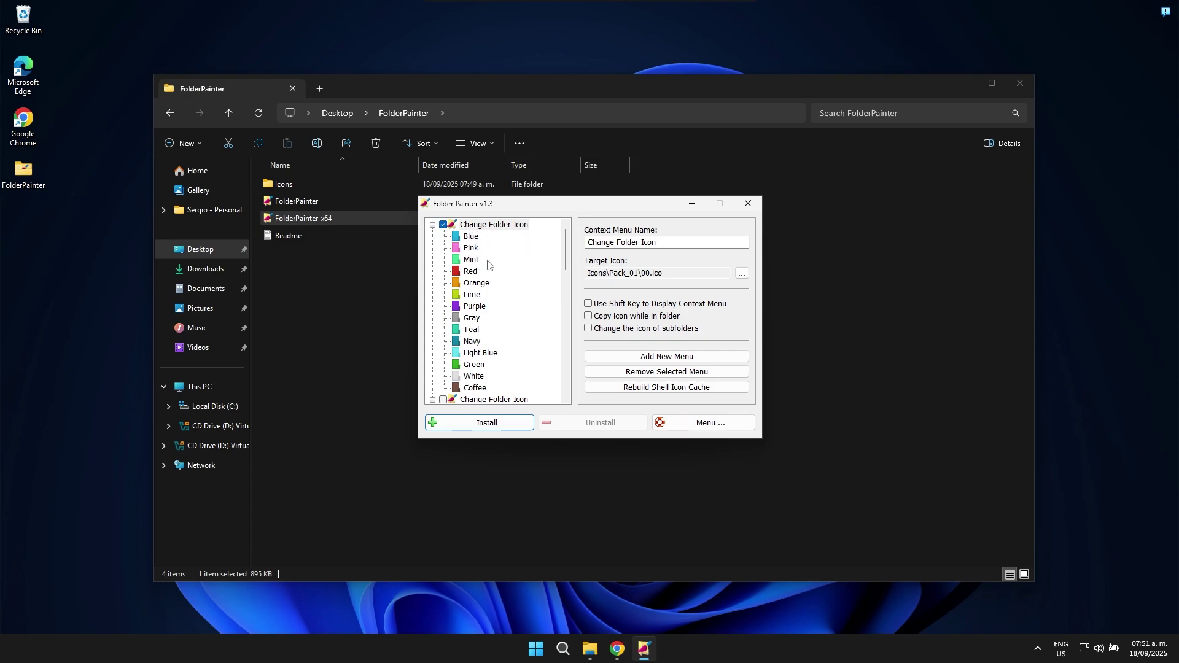
scroll(515, 334, "down", 9)
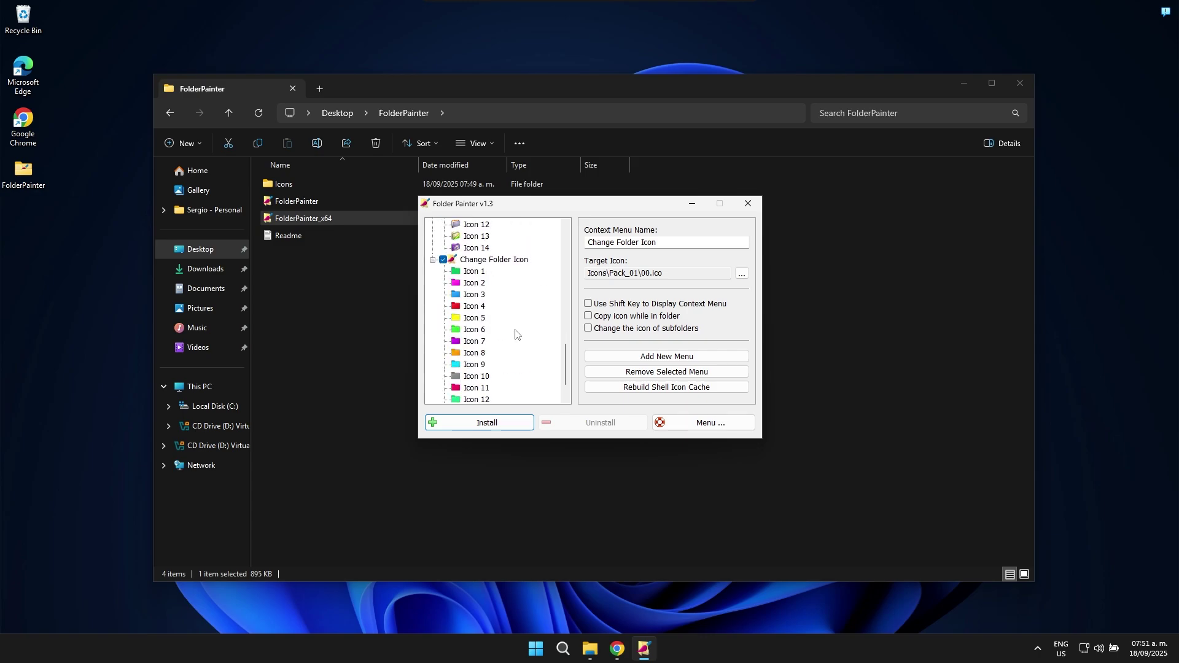
scroll(514, 334, "down", 1)
scroll(486, 349, "up", 2)
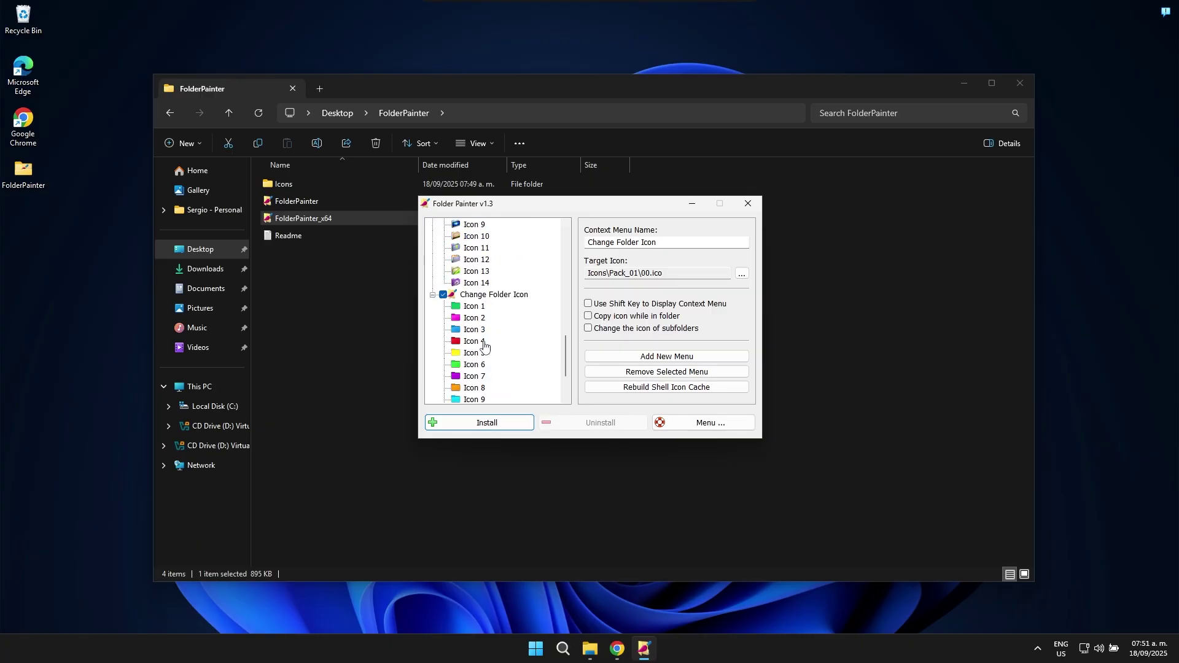
scroll(482, 373, "up", 5)
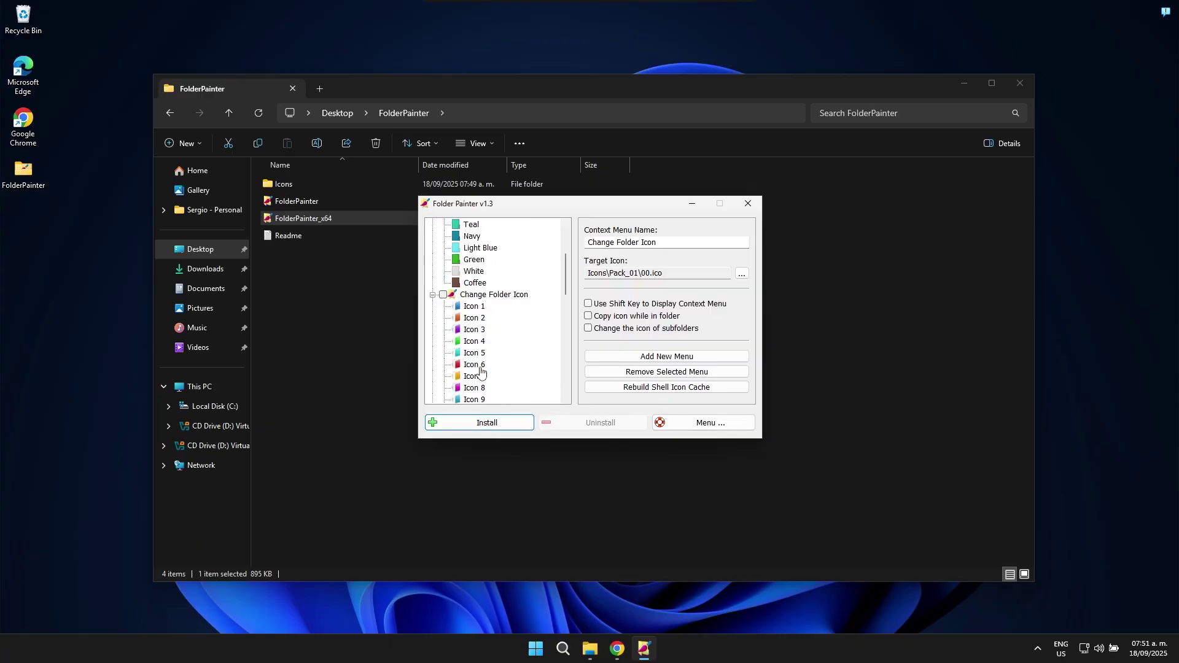
scroll(481, 371, "up", 3)
scroll(476, 381, "down", 10)
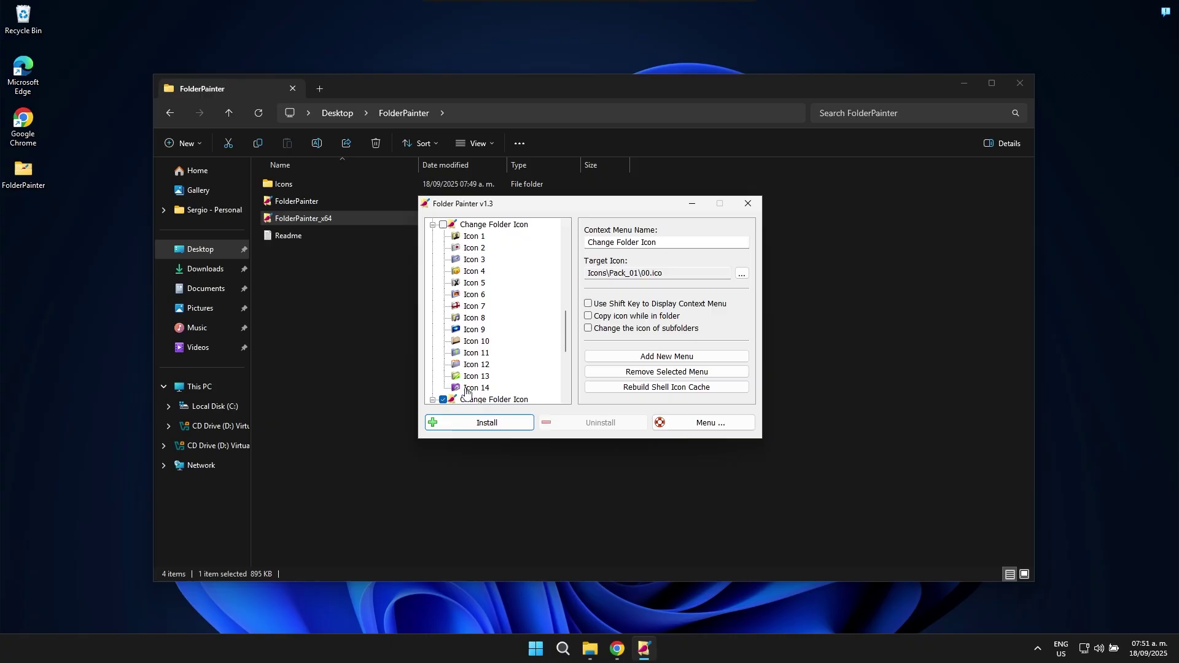
scroll(465, 393, "up", 5)
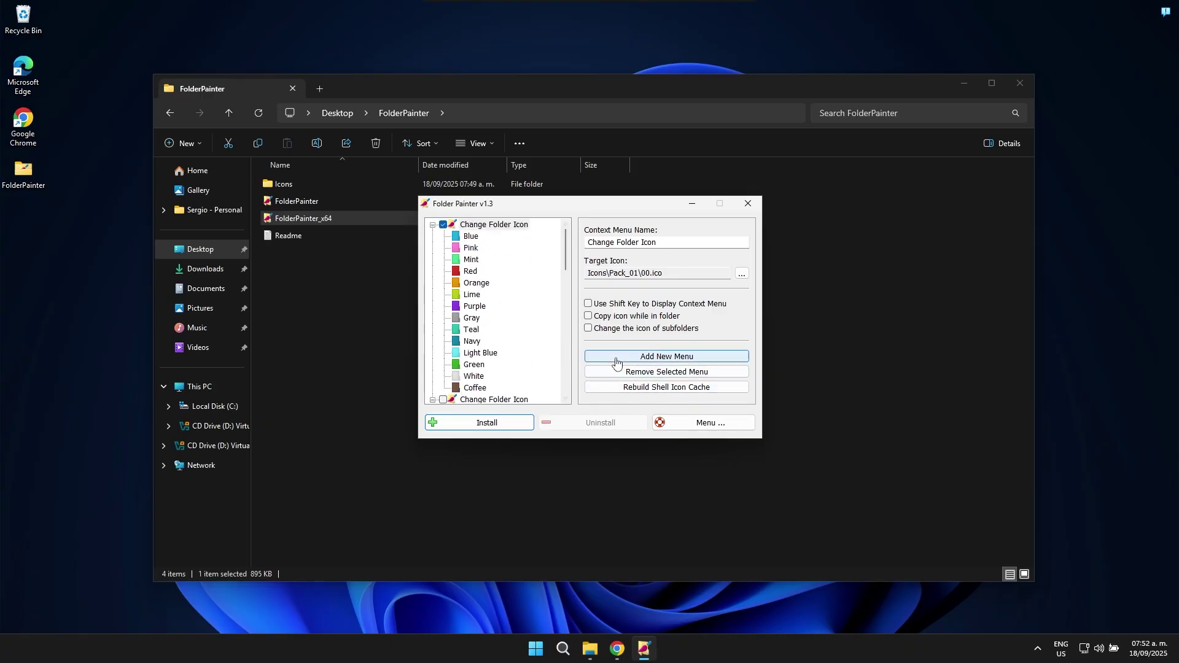
Install the Change Folder Icon context menu with subfolder icon changes turned off
left_click(682, 245)
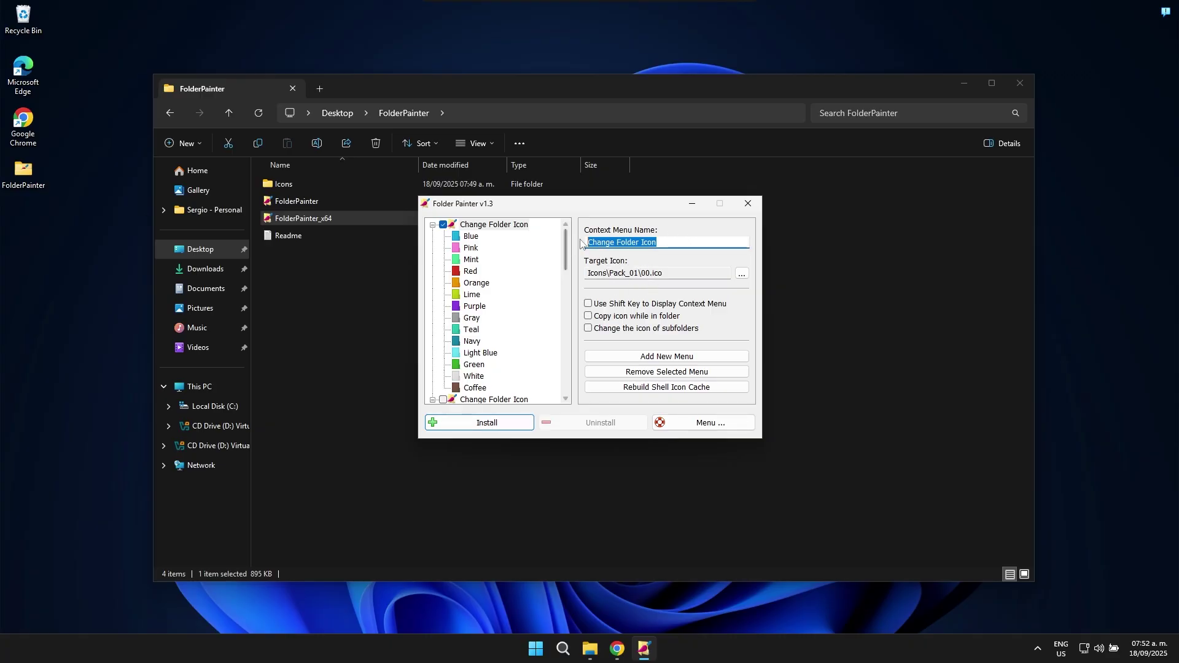
left_click(671, 242)
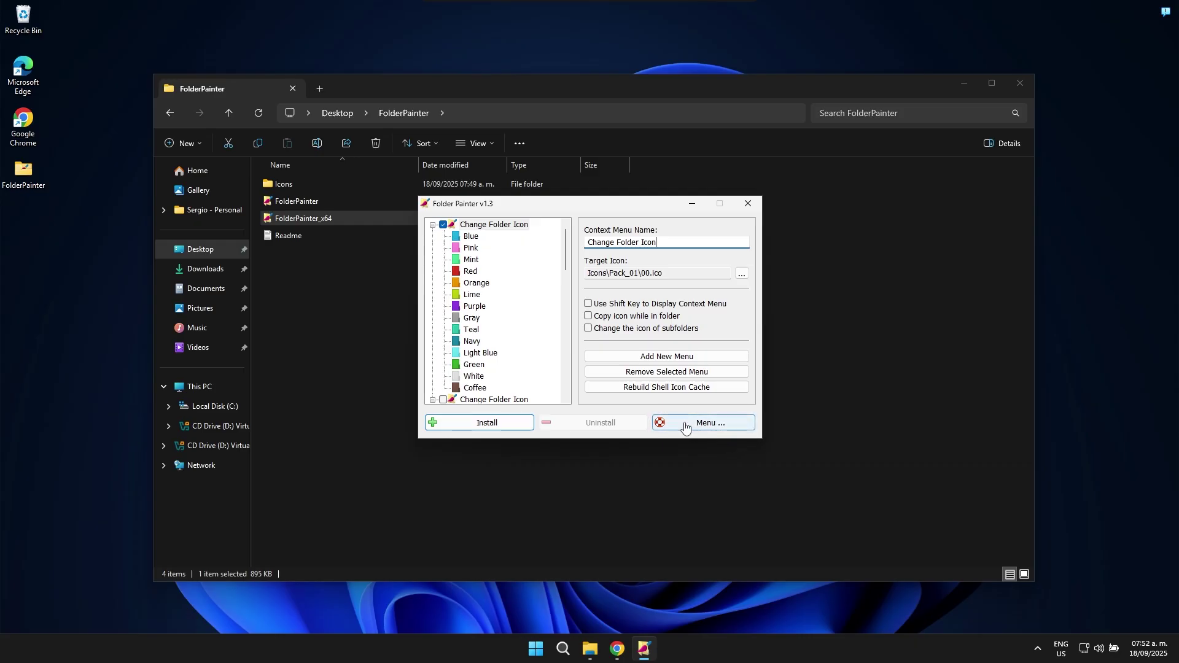
left_click(605, 332)
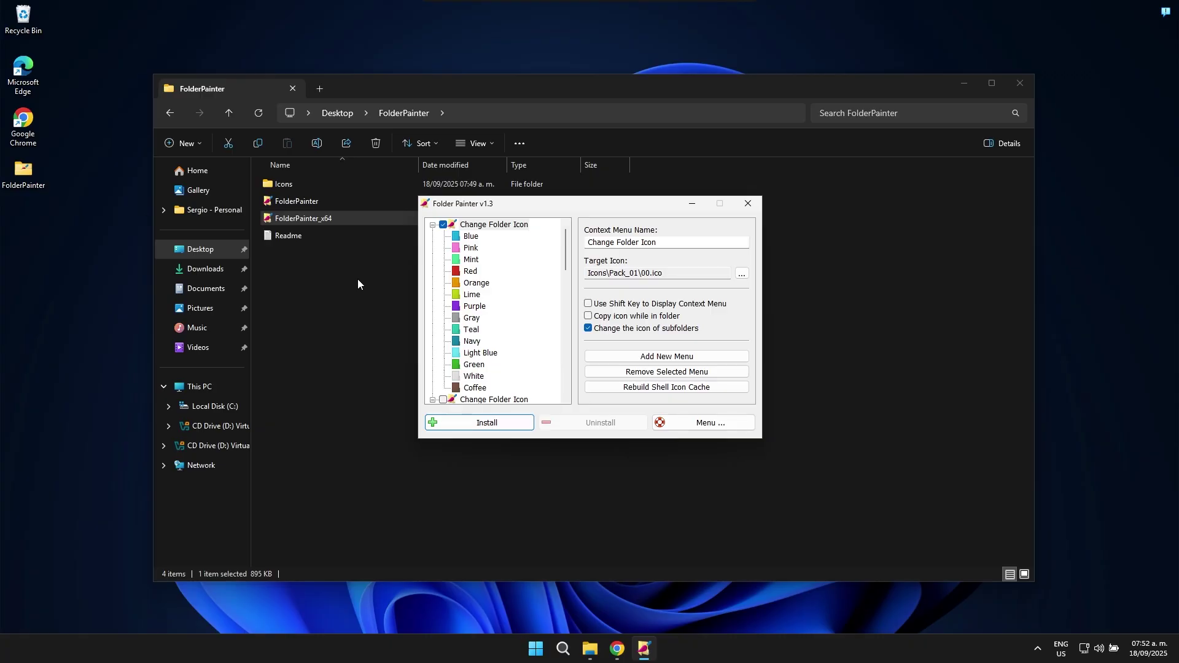
left_click(681, 329)
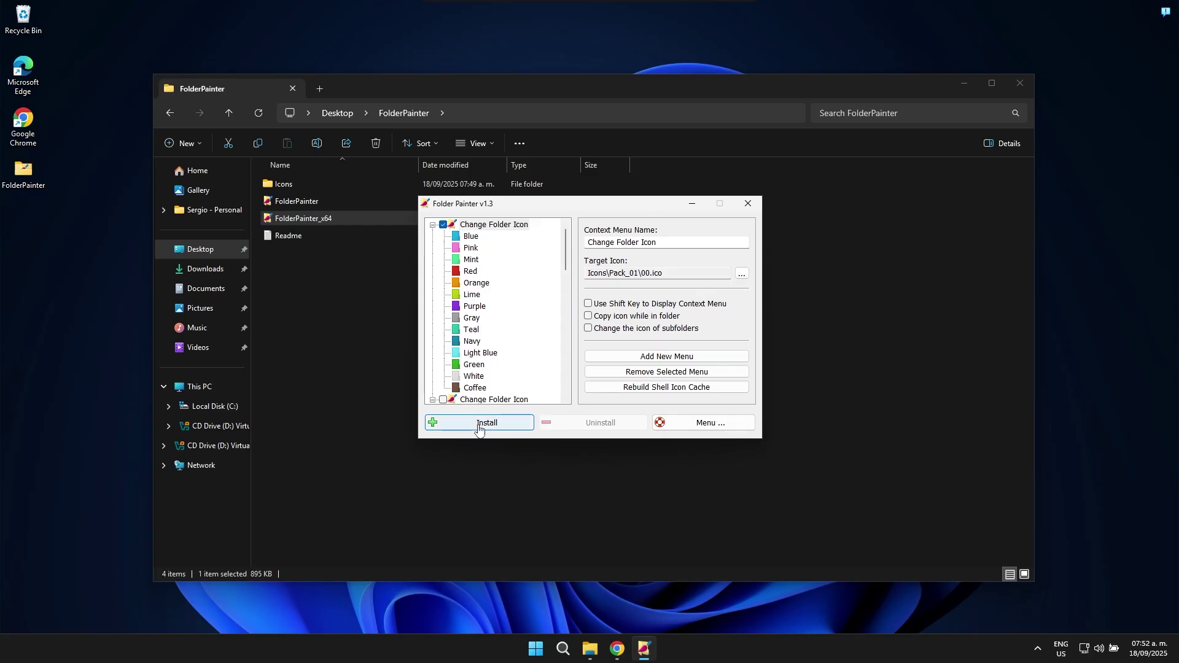
left_click(514, 428)
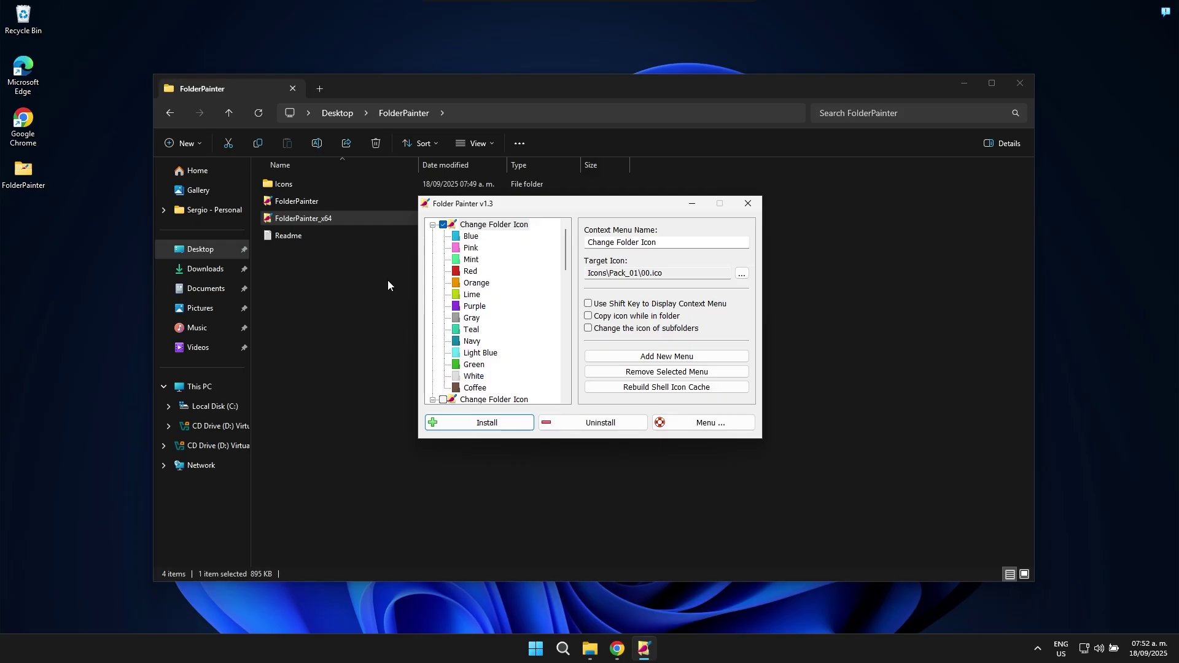
left_click(335, 288)
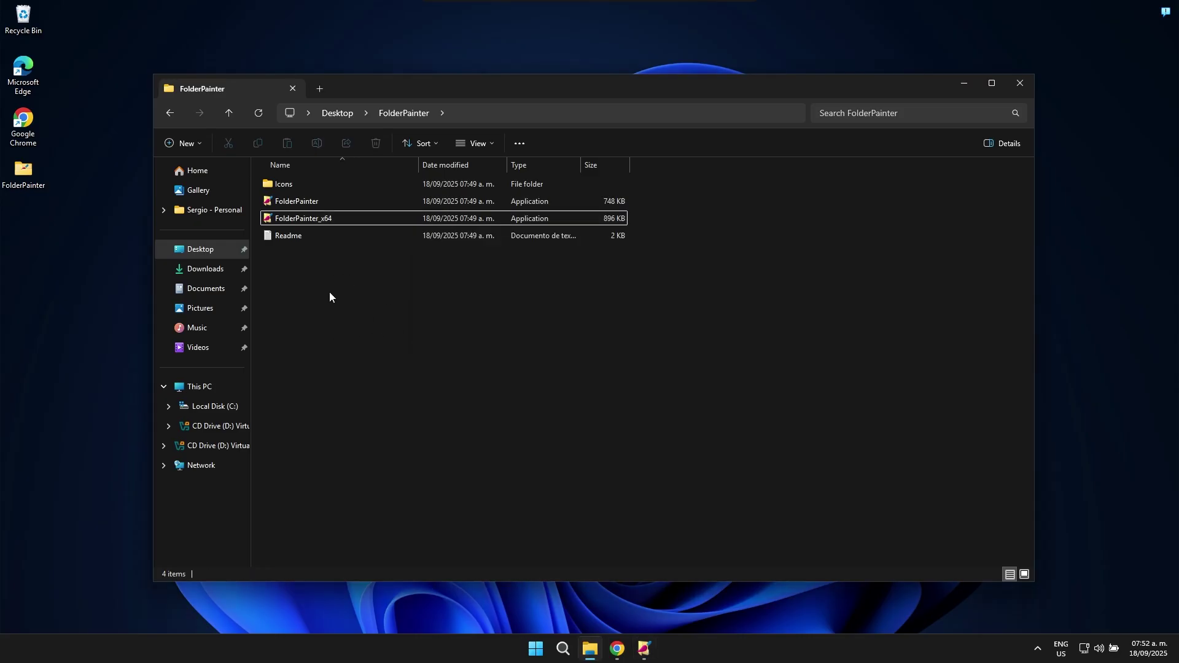
Create a new folder named Documents inside the Documents folder
left_click(208, 290)
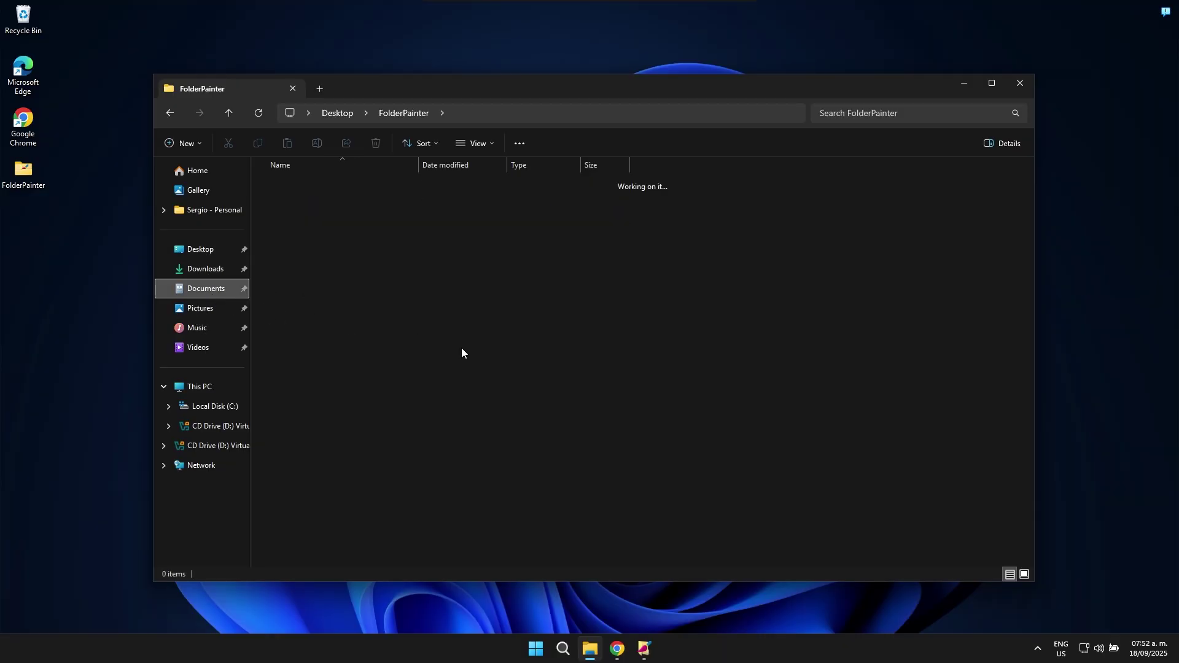
left_click(184, 143)
left_click(255, 174)
key("Caps_Lock")
type("Documents")
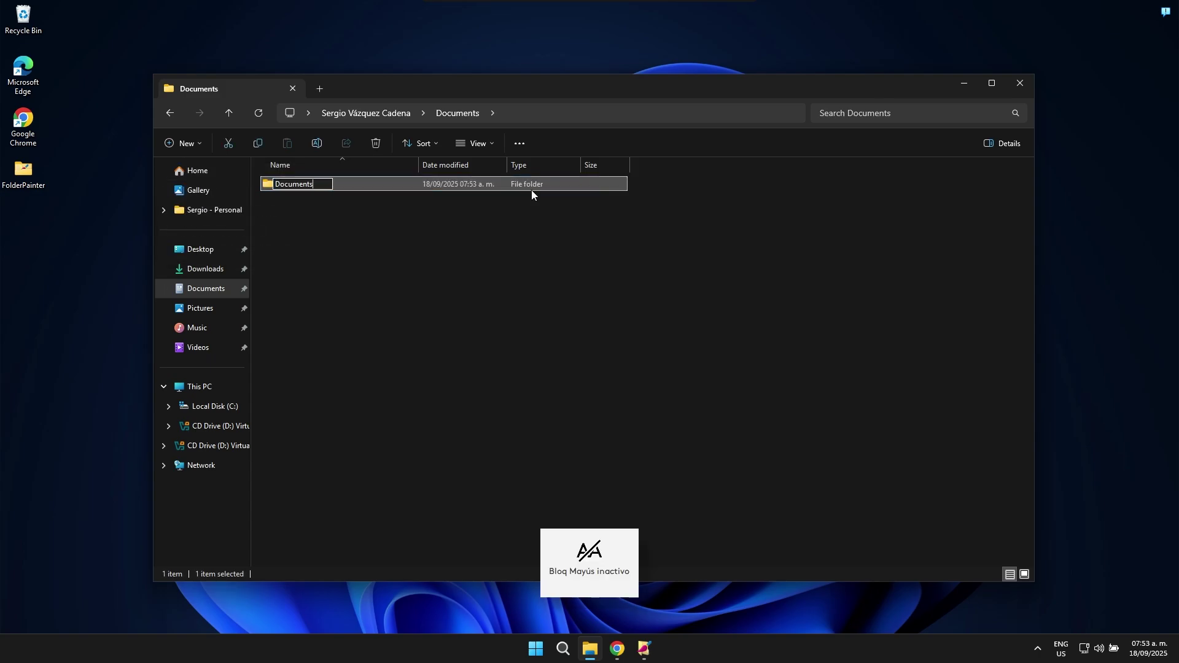
key("Return")
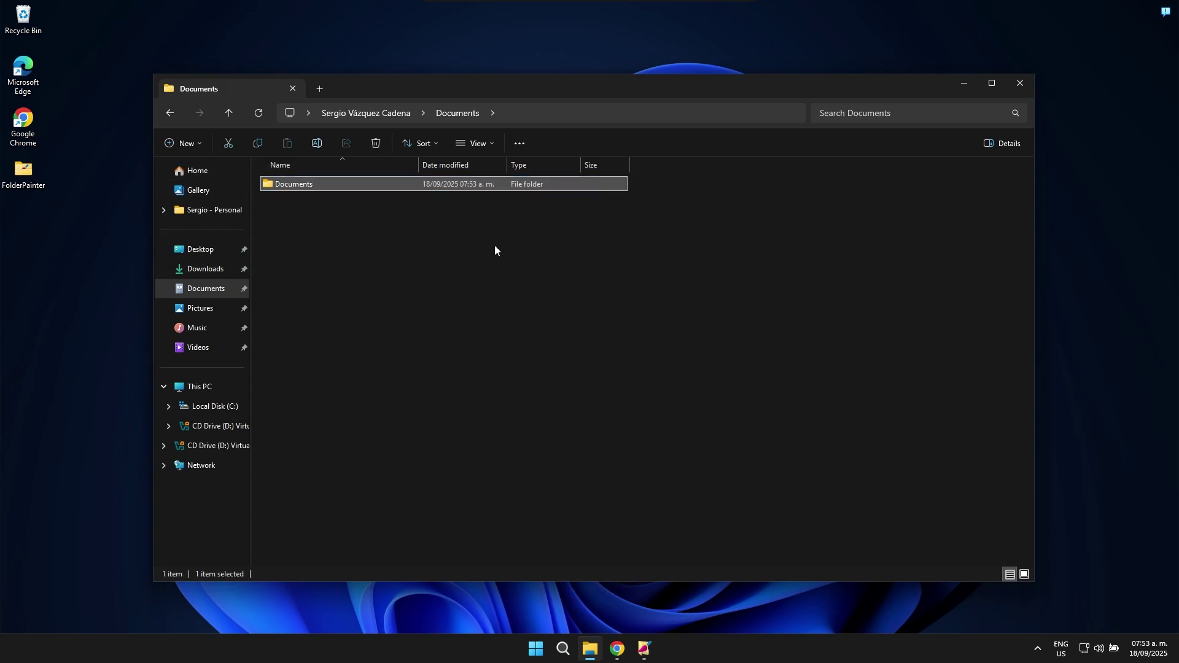
Create two more new folders named Music and Gallery
left_click(183, 143)
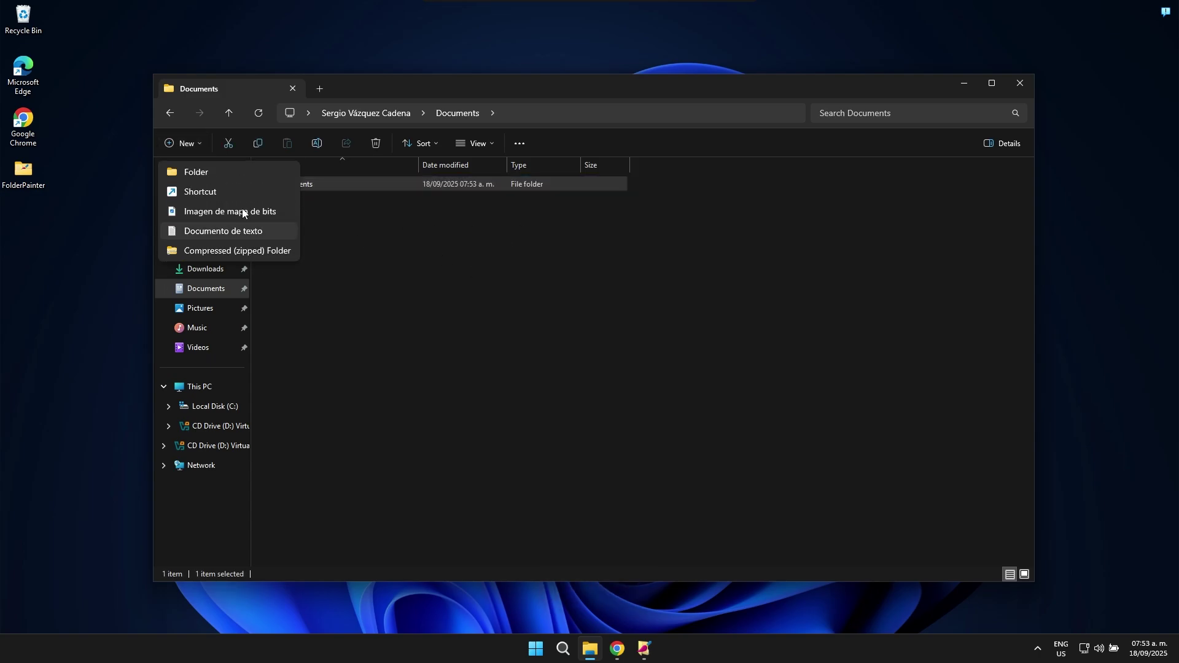
left_click(242, 175)
key("Caps_Lock")
type("Music")
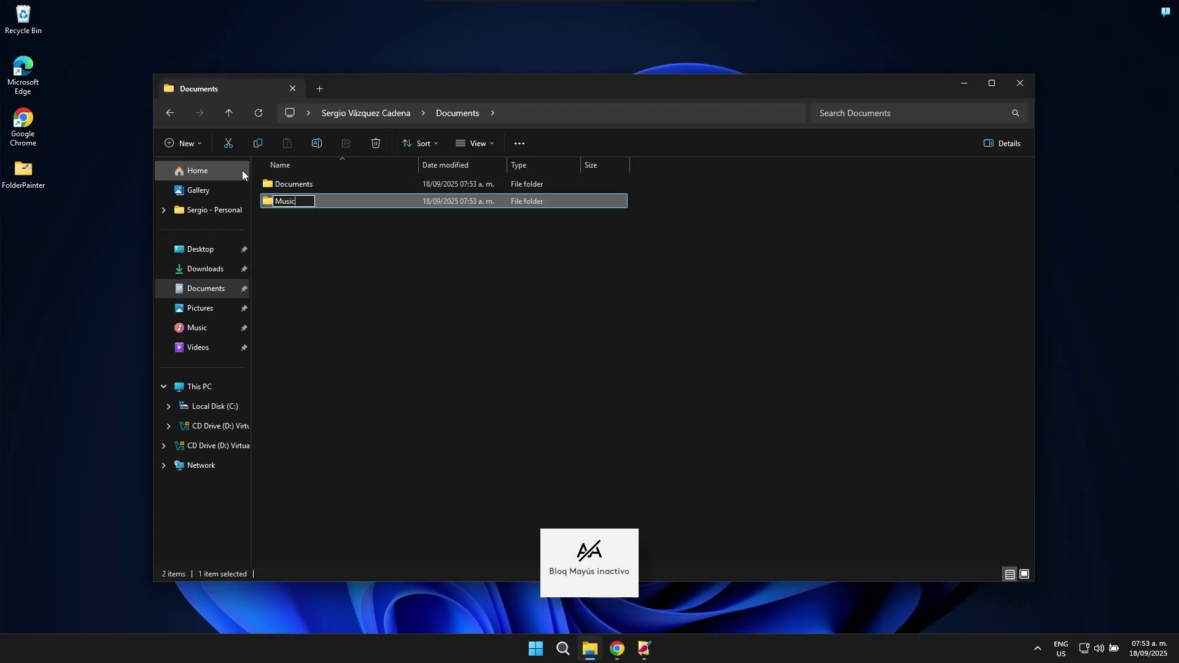
key("Return")
left_click(182, 143)
left_click(164, 174)
type("Gallery")
key("Return")
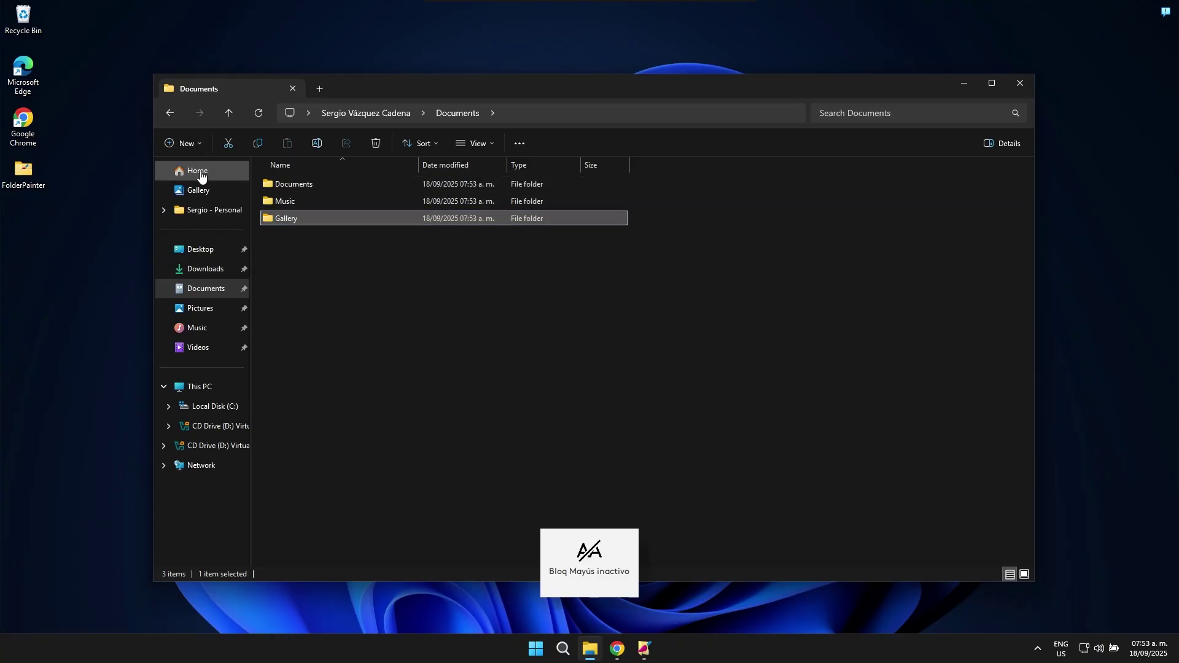
Switch the folder view to Extra large icons
left_click(481, 145)
left_click(482, 172)
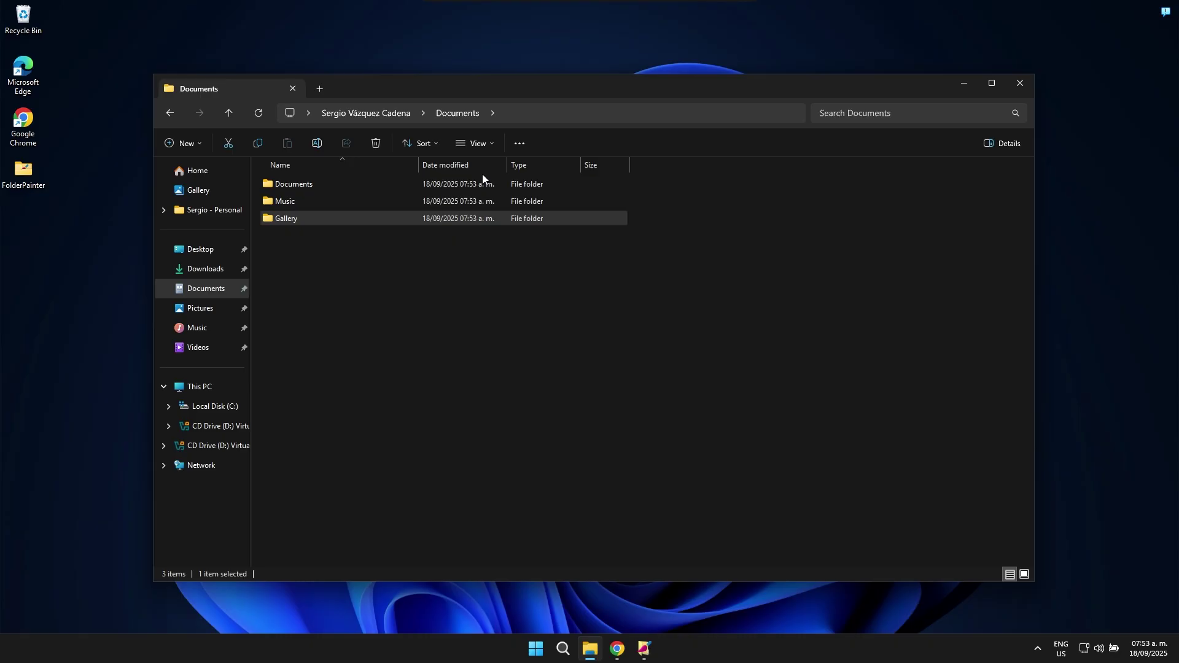
left_click(296, 373)
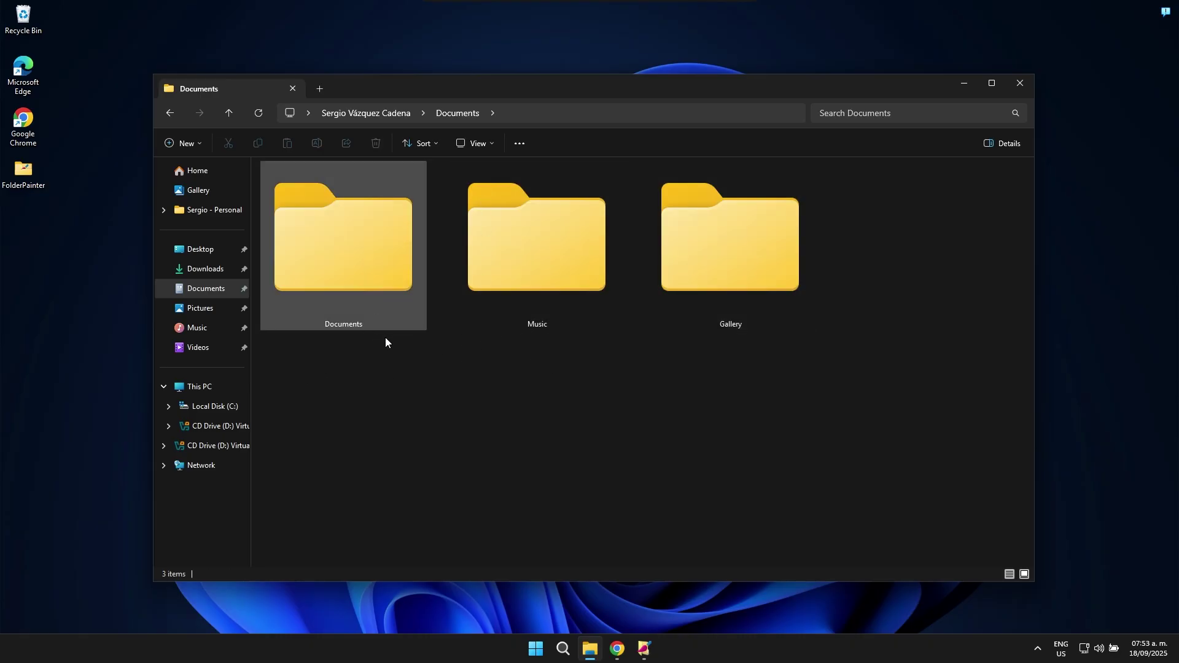
left_click(492, 299)
left_click(681, 408)
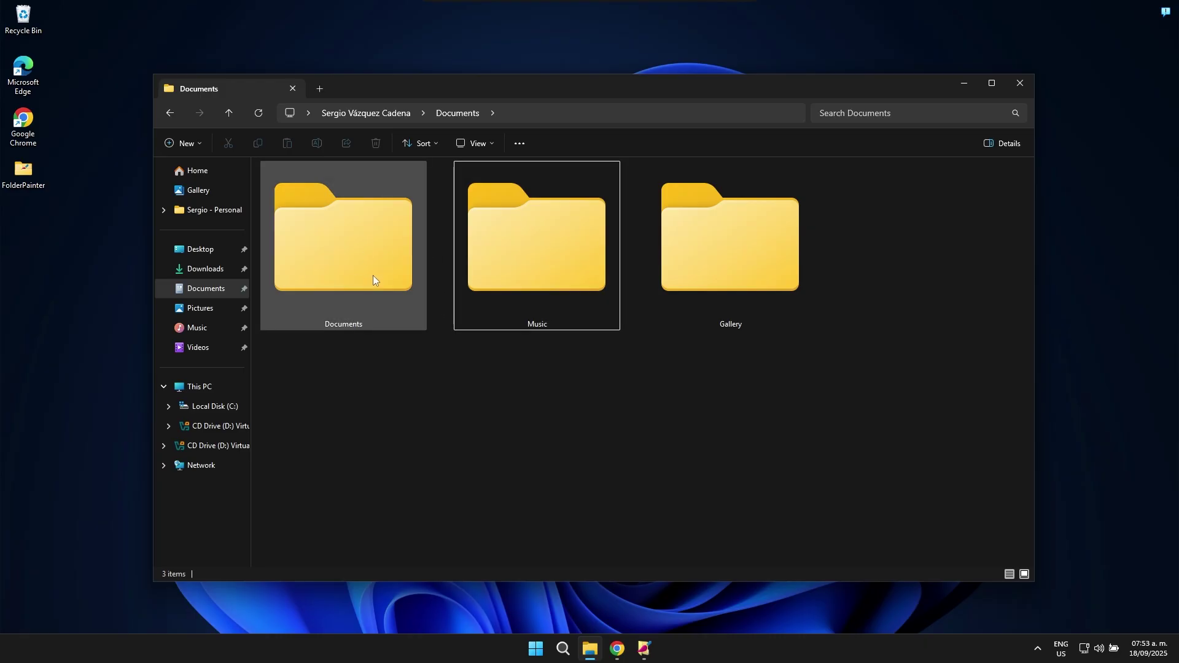
Bring up Folder Painter from the taskbar and close it
left_click(645, 651)
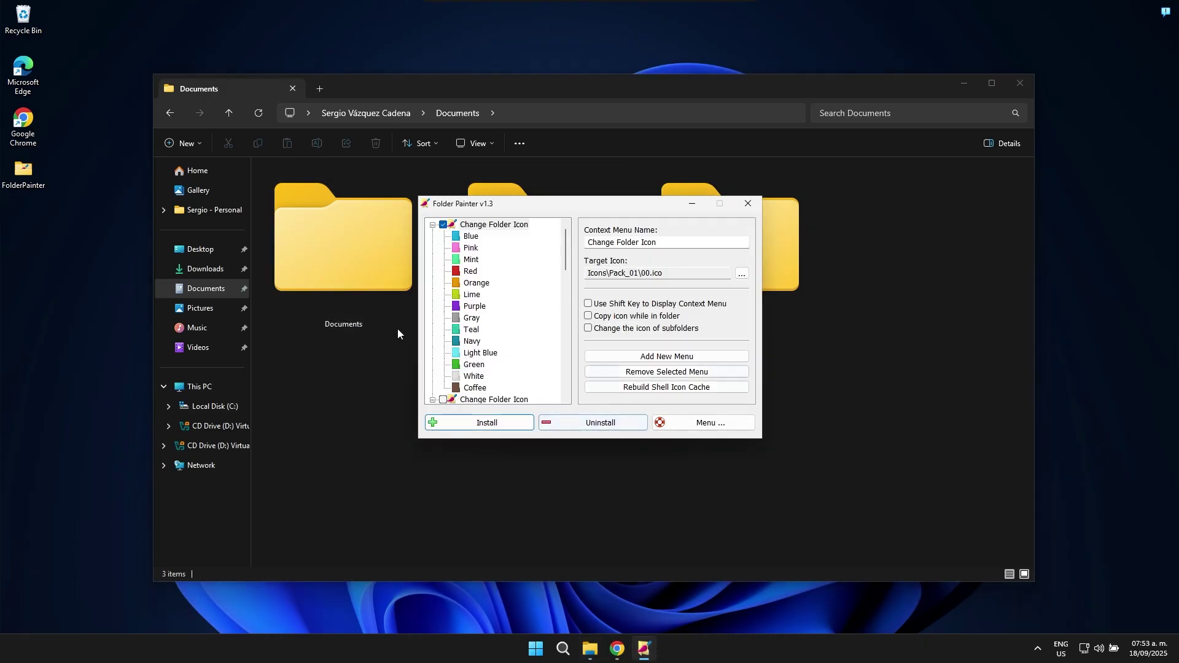
scroll(471, 273, "down", 7)
scroll(472, 273, "up", 7)
left_click(747, 203)
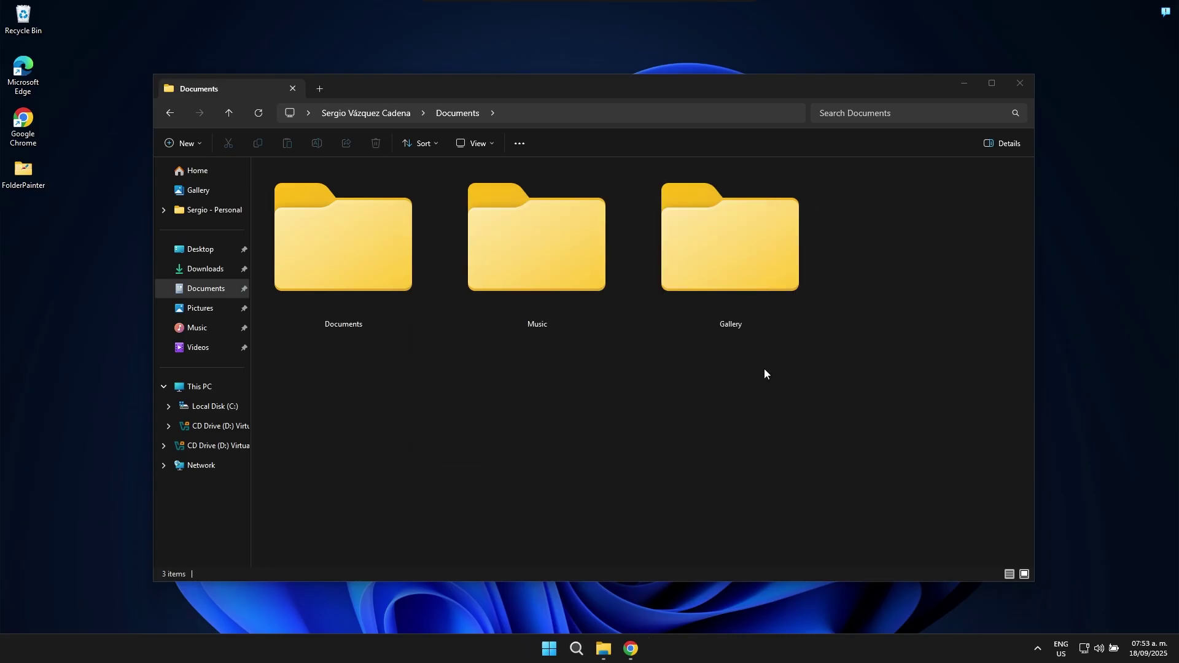
Apply the Orange icon from Change Folder Icon to the Documents folder
left_click(368, 265)
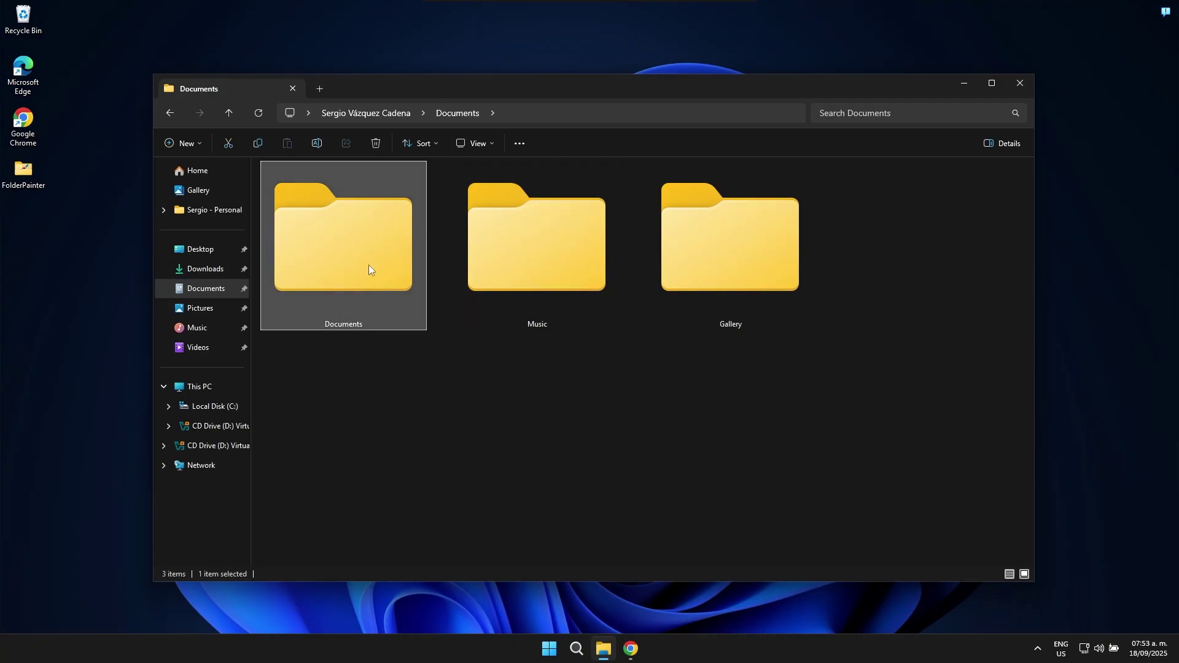
right_click(353, 221)
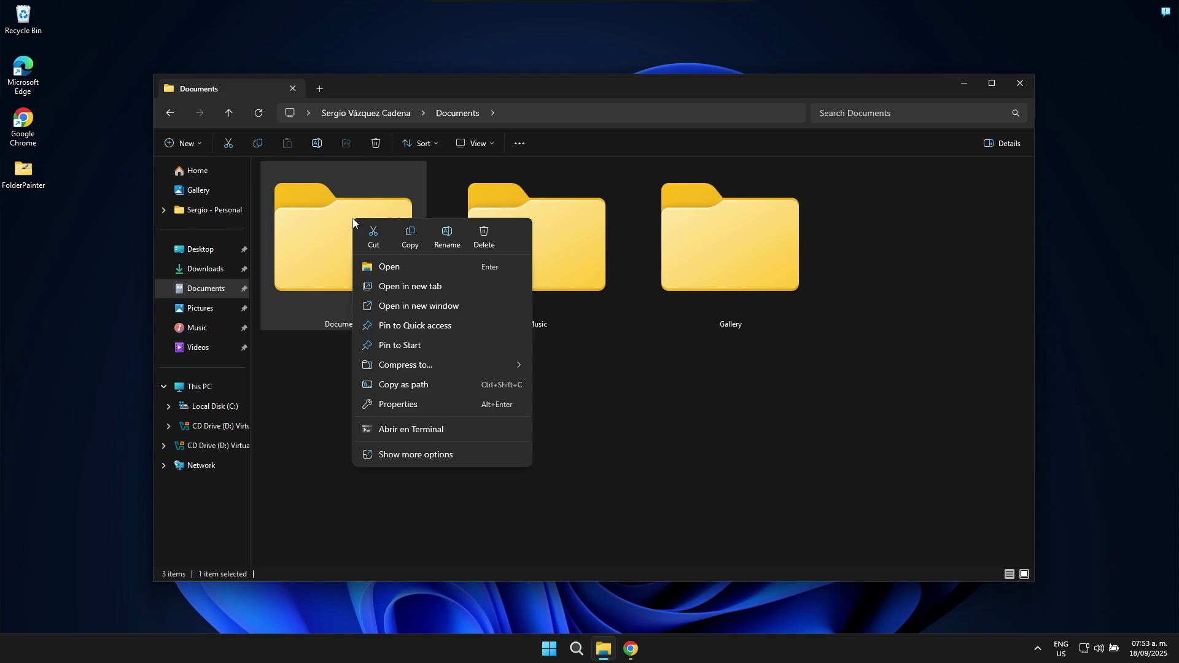
left_click(418, 454)
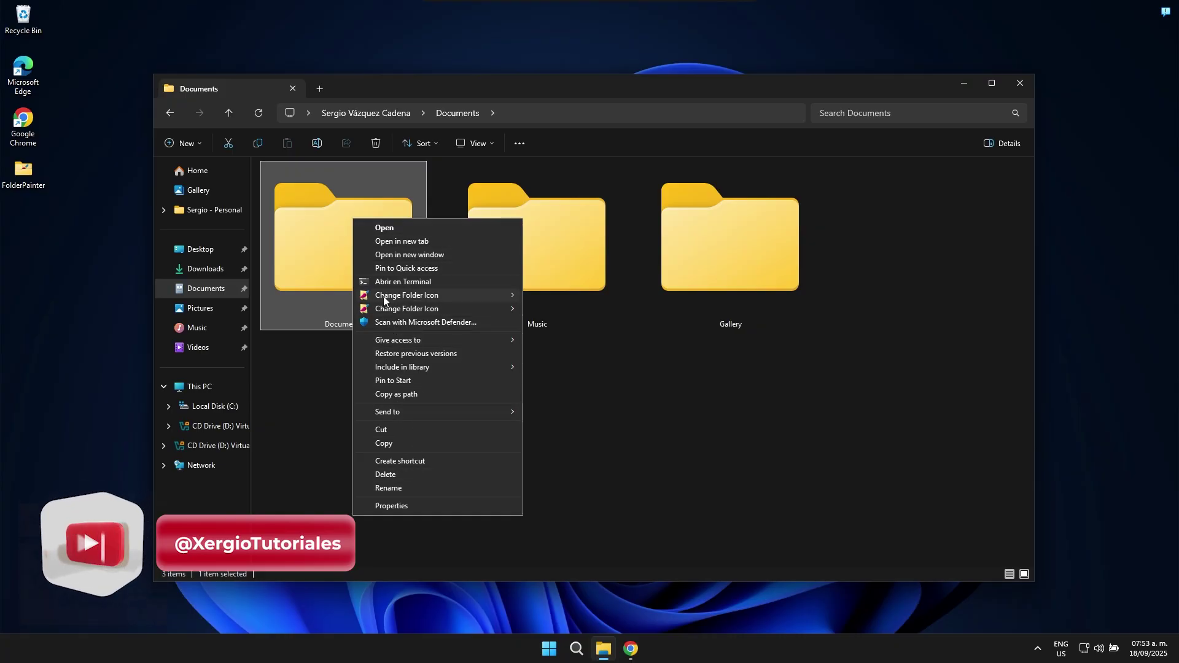
mouse_move(382, 297)
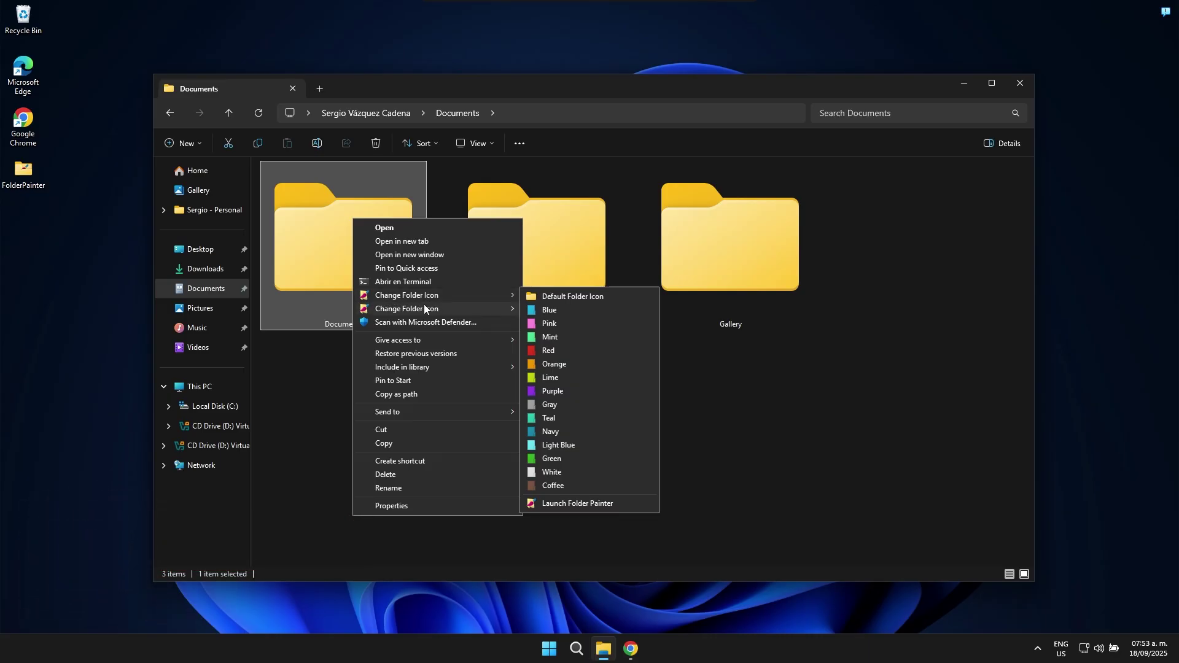
mouse_move(420, 297)
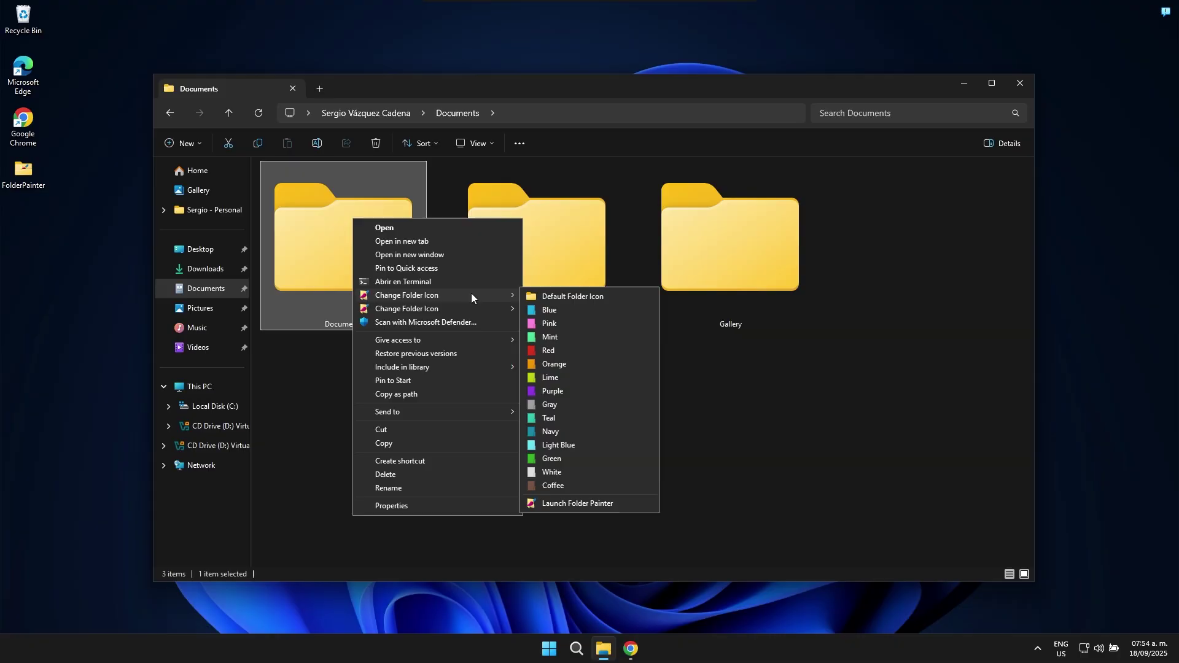
left_click(577, 365)
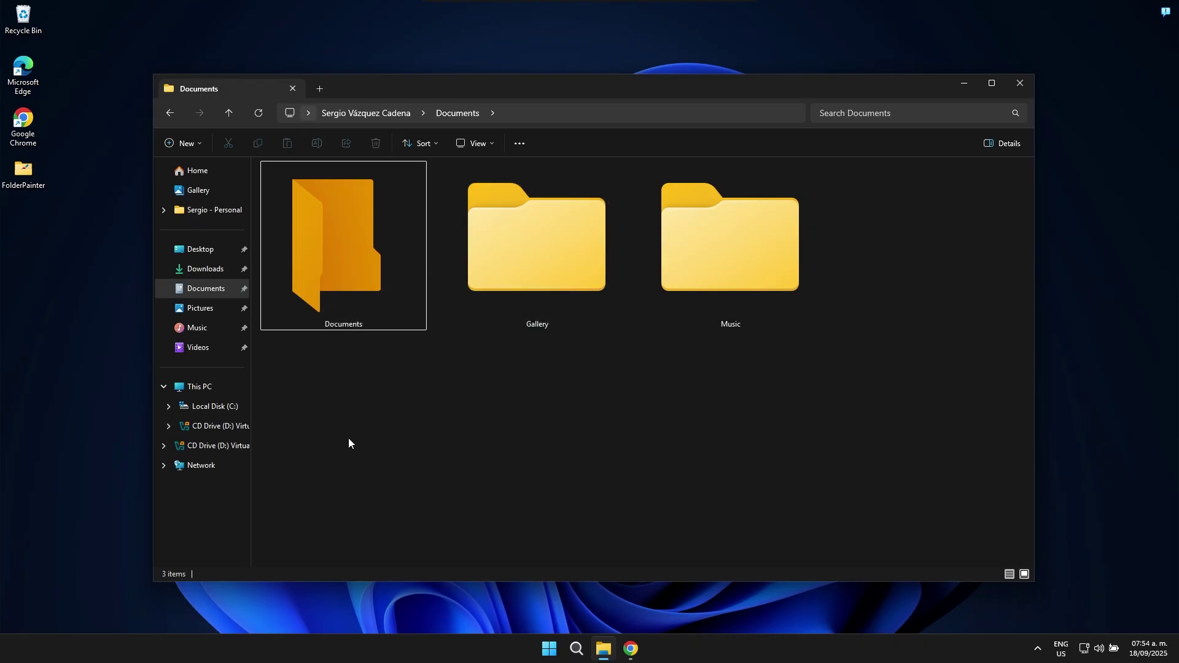
Apply Icon 3 from the second Change Folder Icon submenu to the Gallery folder
left_click(517, 220)
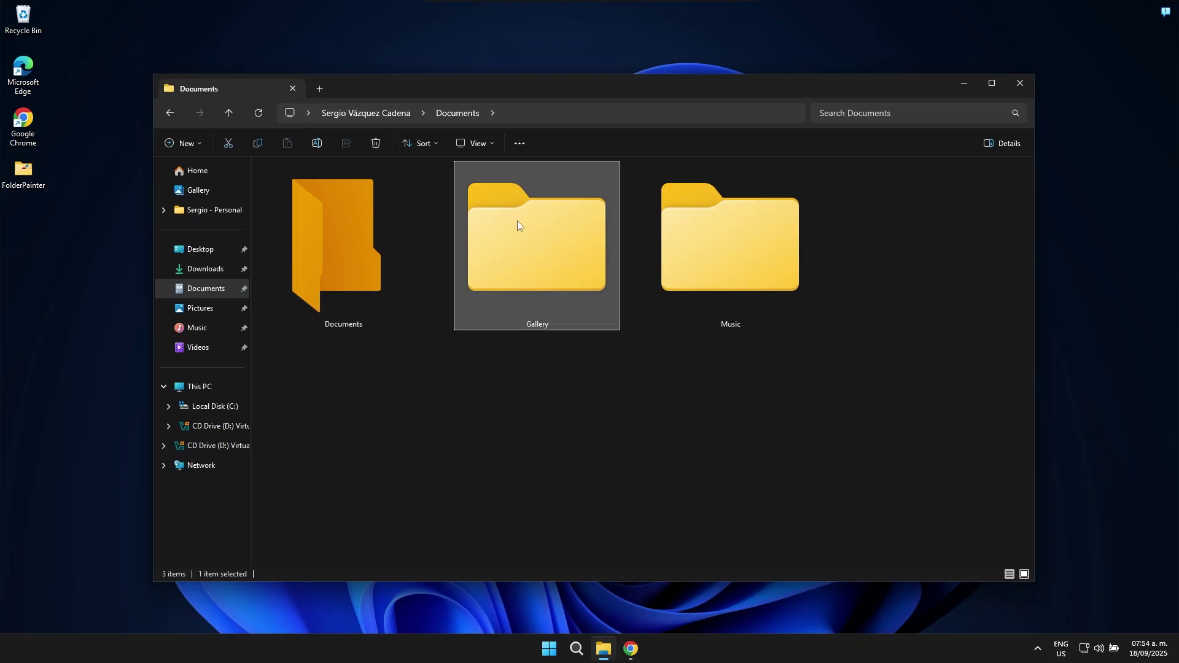
right_click(514, 213)
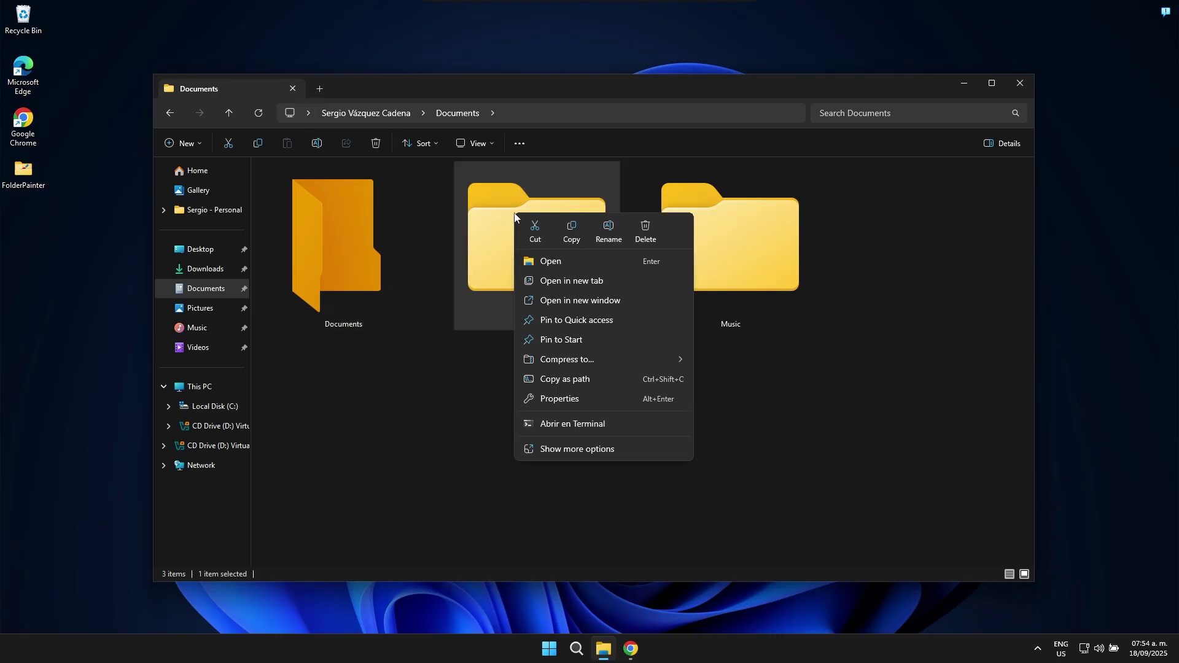
left_click(587, 447)
mouse_move(574, 303)
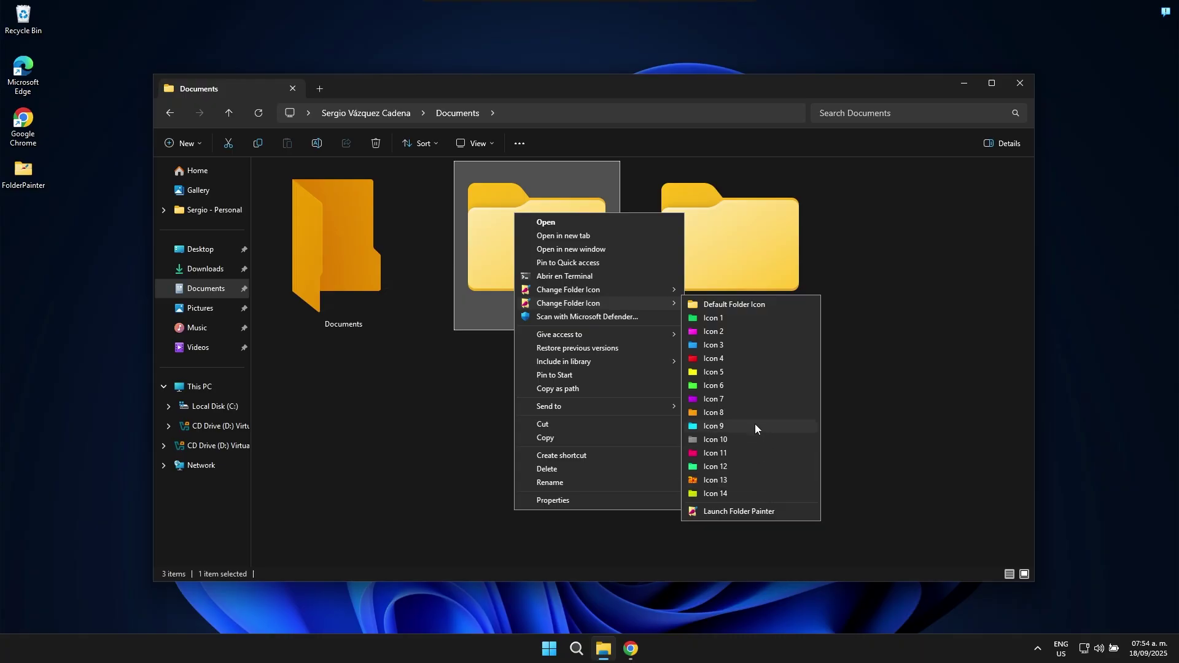
left_click(721, 346)
left_click(561, 438)
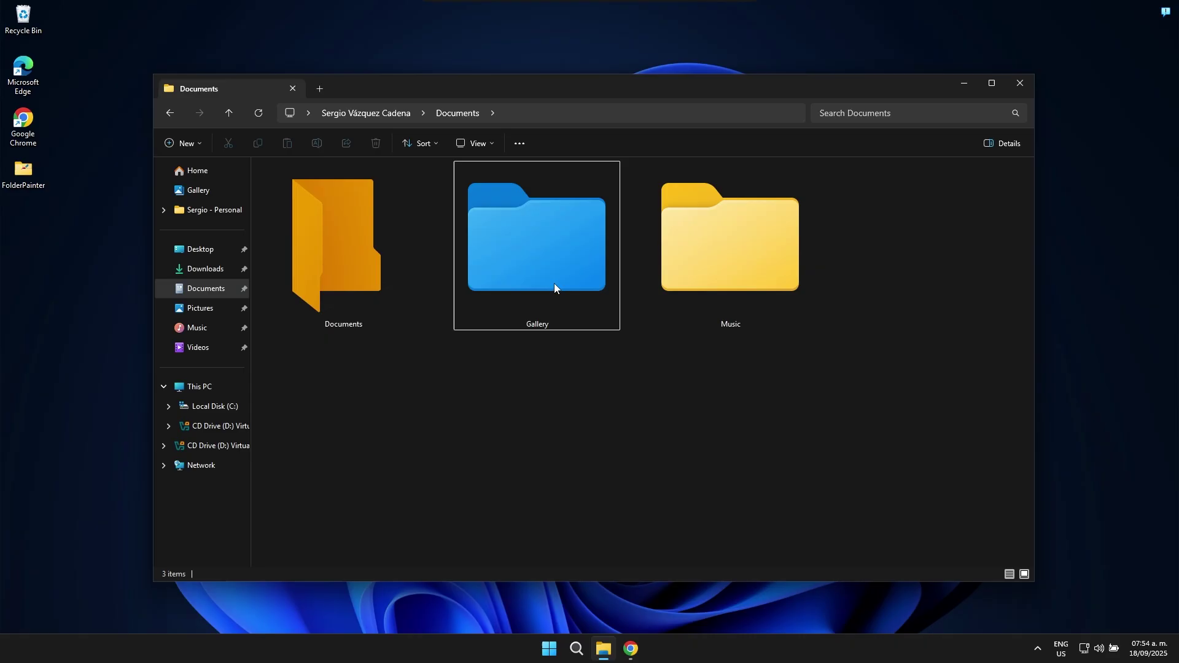
Select Gallery and Music in turn to check the refreshed blue Gallery icon
left_click(495, 279)
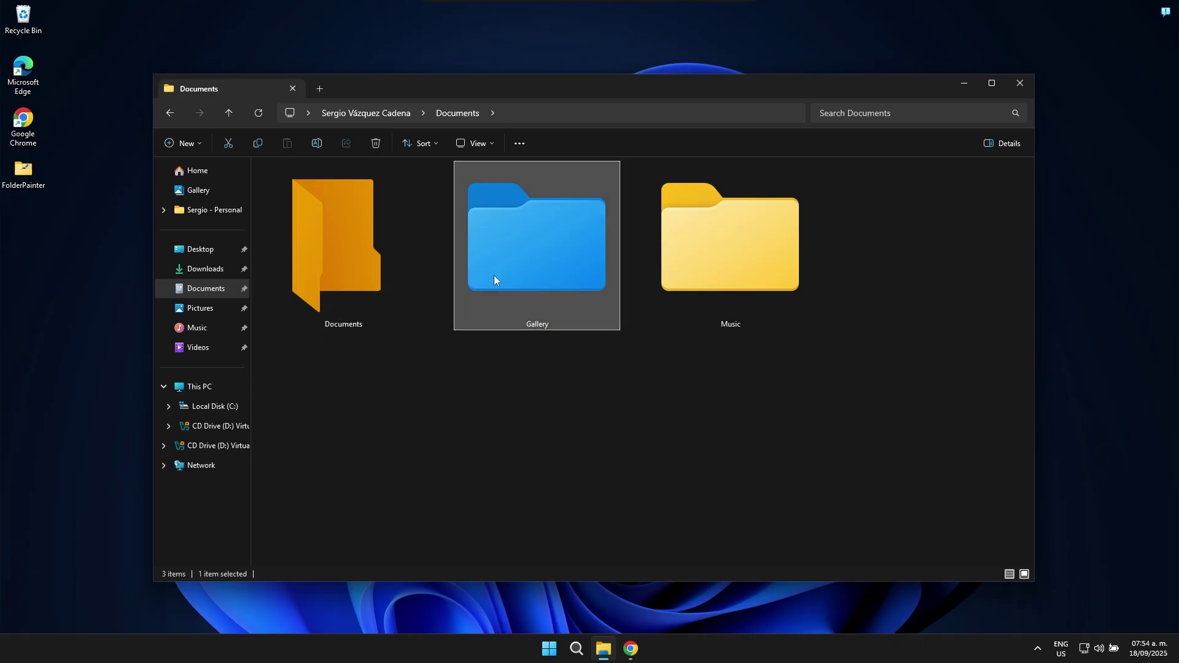
left_click(532, 460)
left_click(797, 248)
left_click(474, 396)
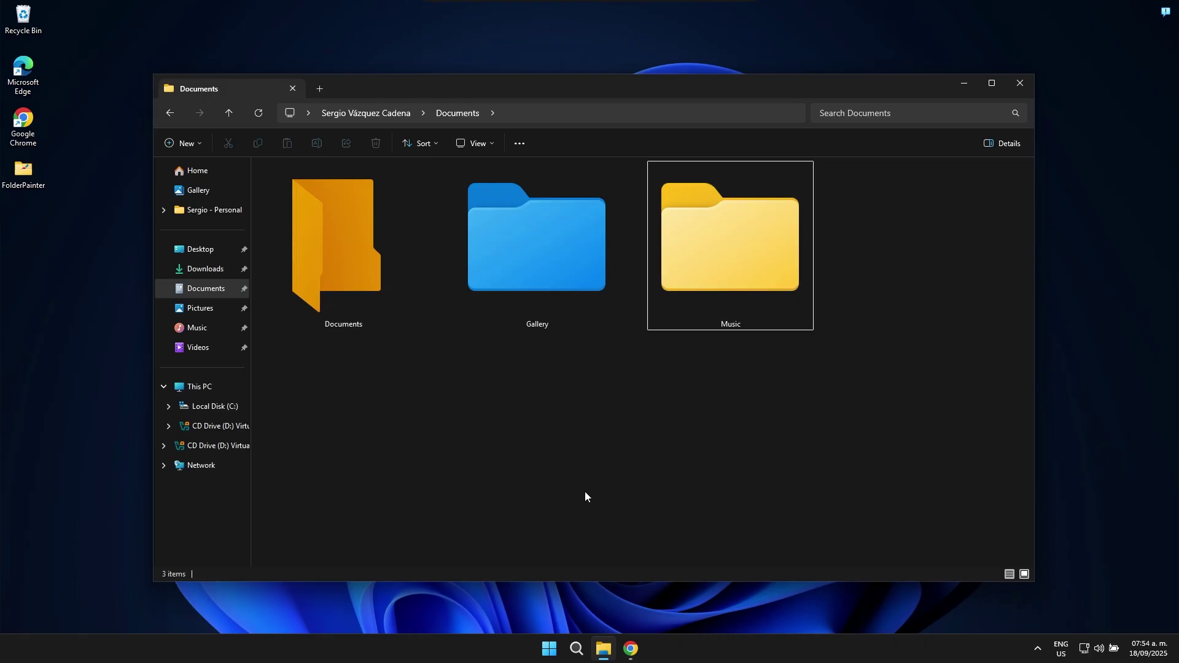
left_click(528, 257)
left_click(481, 474)
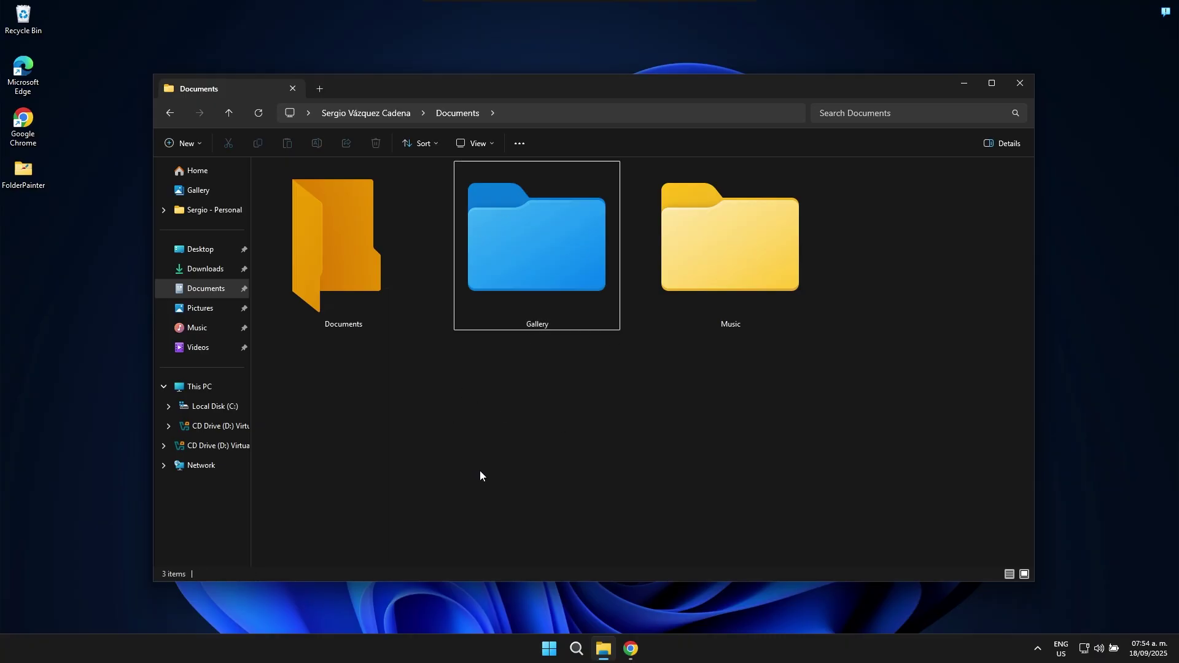
left_click(733, 269)
Apply the Pink Change Folder Icon to Music, then select all three recoloured folders
right_click(732, 269)
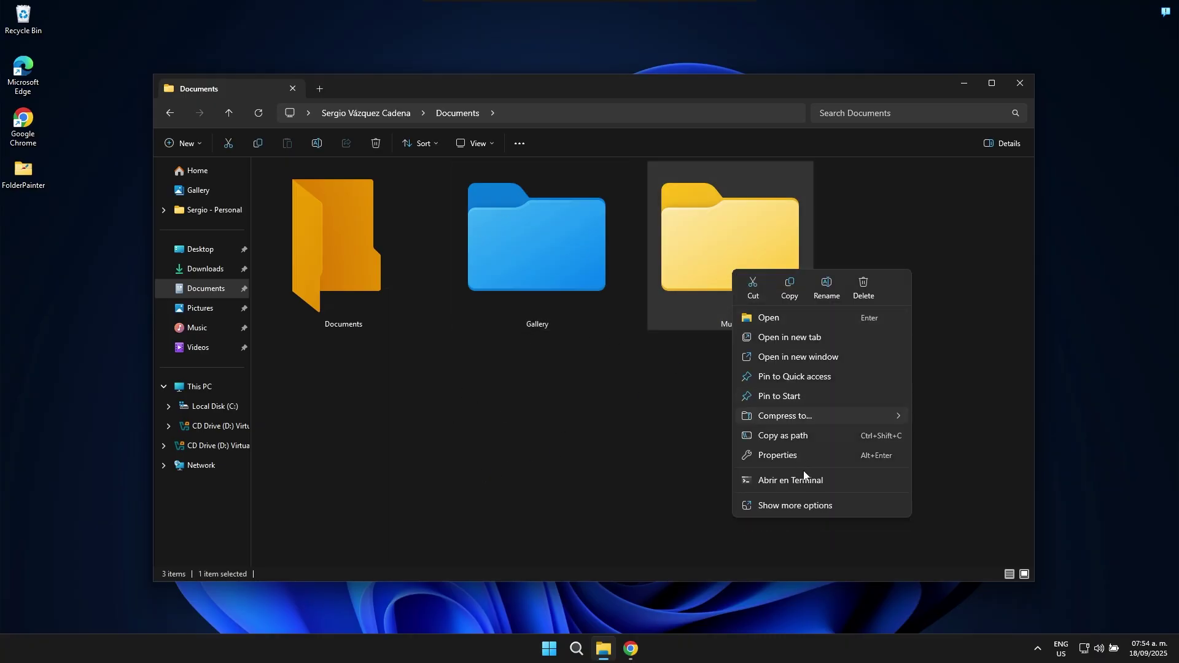
left_click(804, 505)
mouse_move(792, 347)
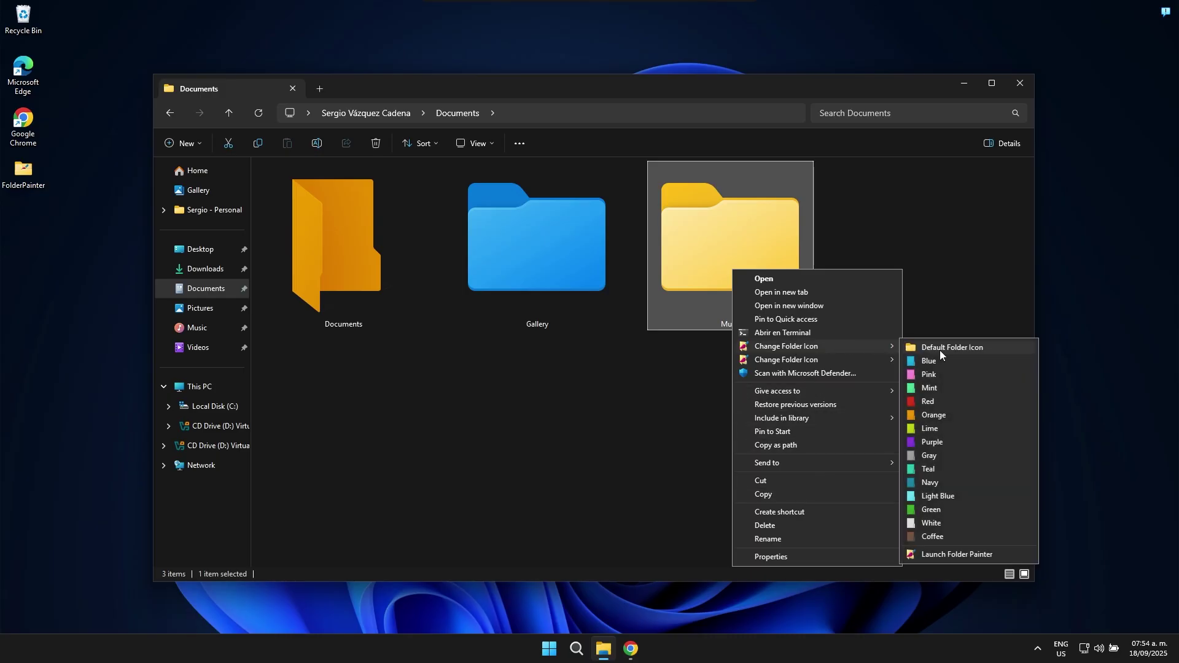
left_click(941, 373)
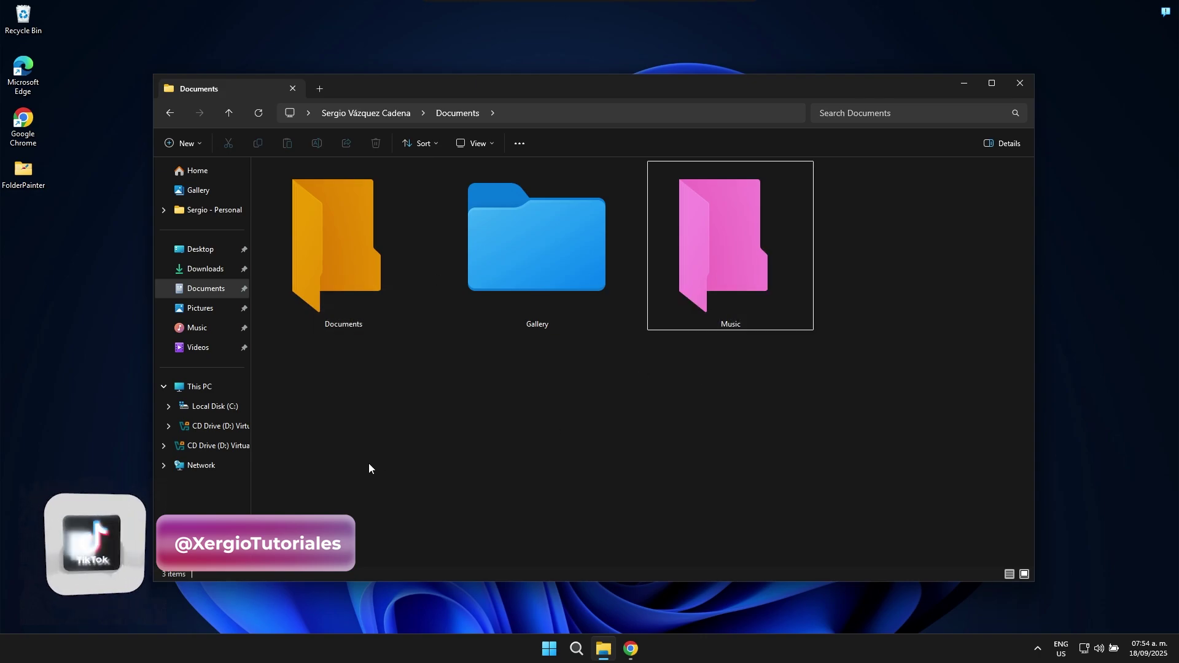
left_click_drag(317, 433, 789, 459)
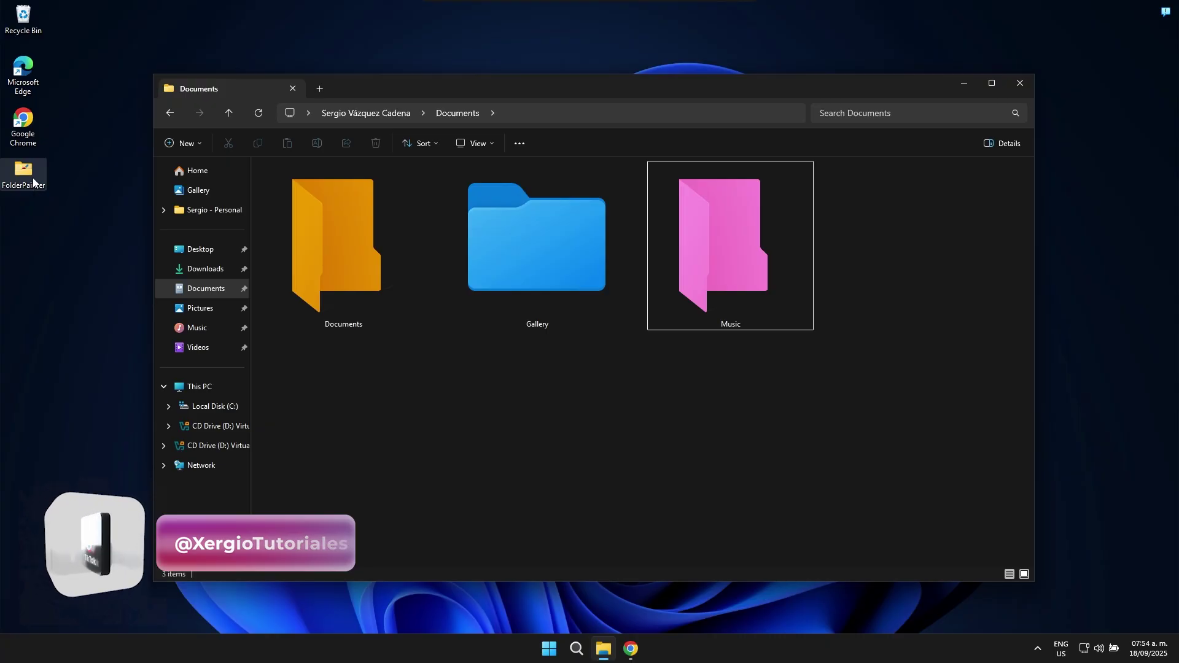
Launch FolderPainter_x64 from the desktop FolderPainter folder, declining the administrator prompt
left_click(60, 188)
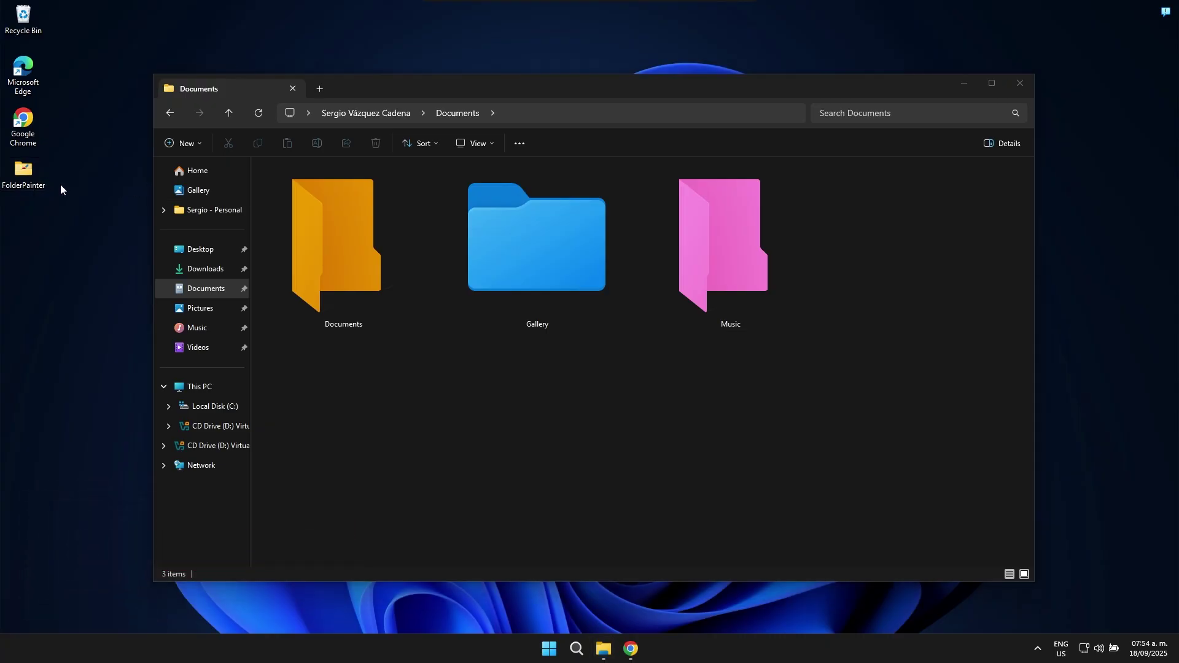
double_click(24, 177)
left_click(341, 228)
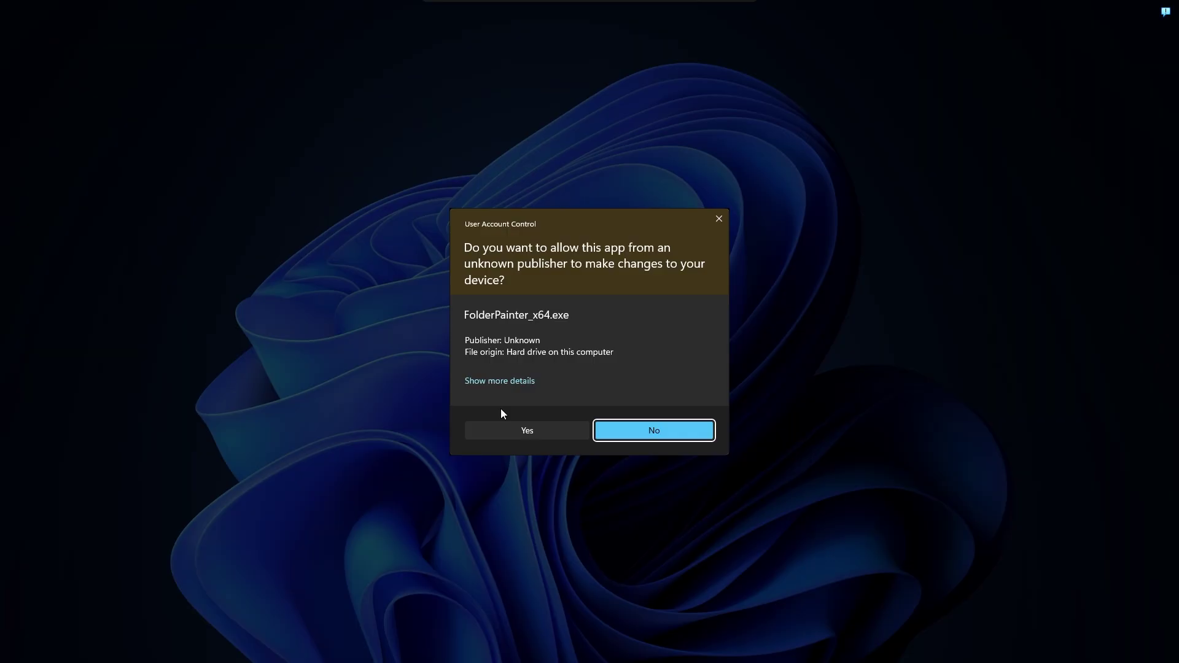
left_click(506, 427)
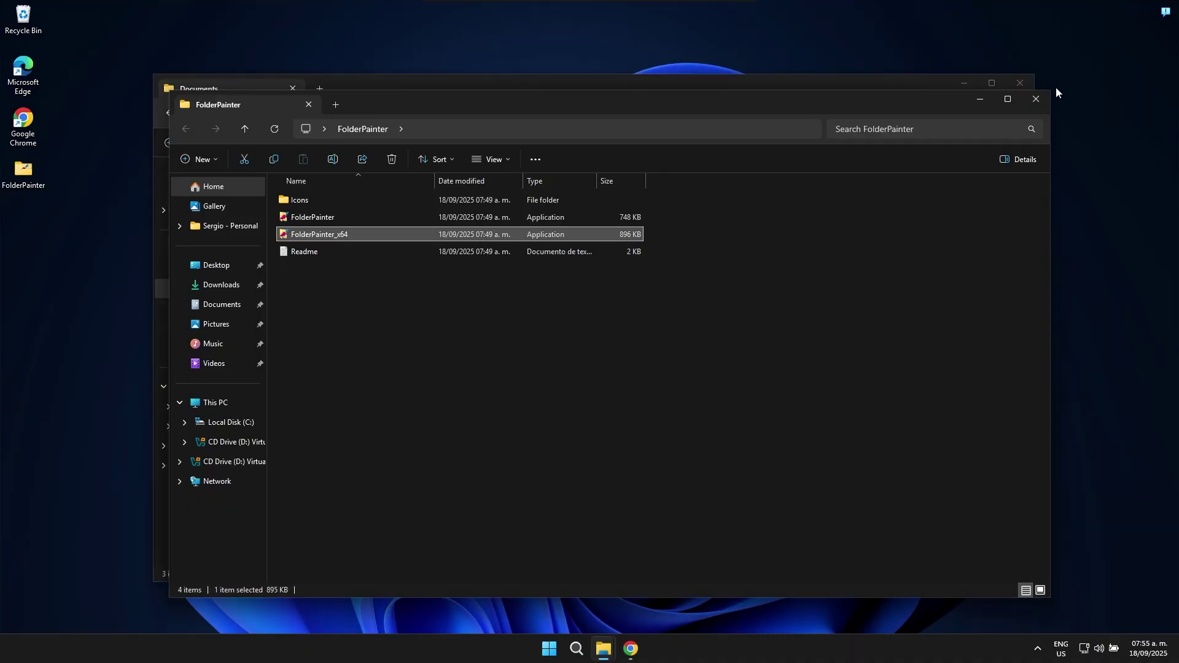
left_click(1036, 99)
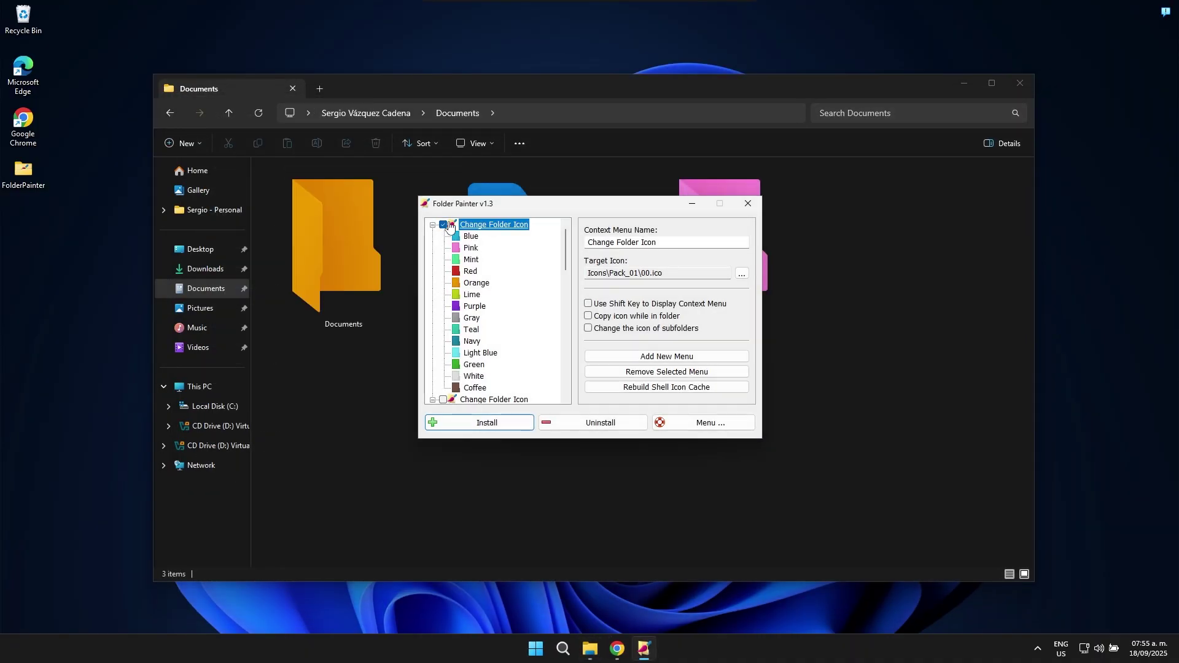
Collapse the first three Change Folder Icon entries, then select Documents and Music in Explorer
left_click(433, 225)
left_click(433, 237)
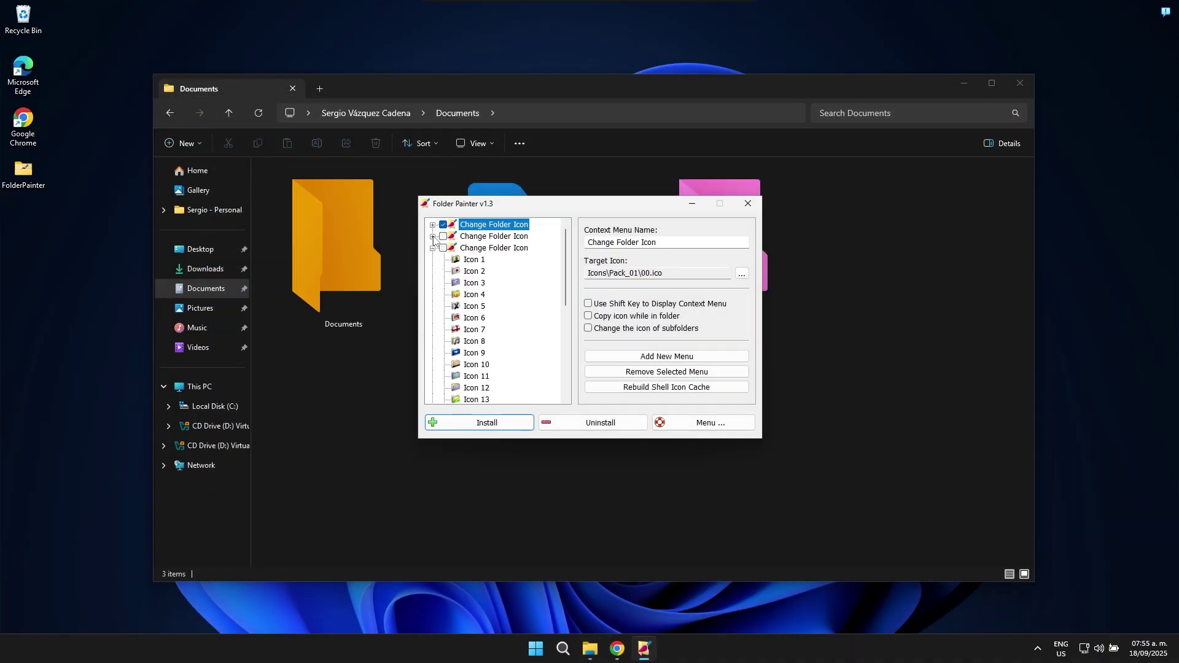
left_click(433, 248)
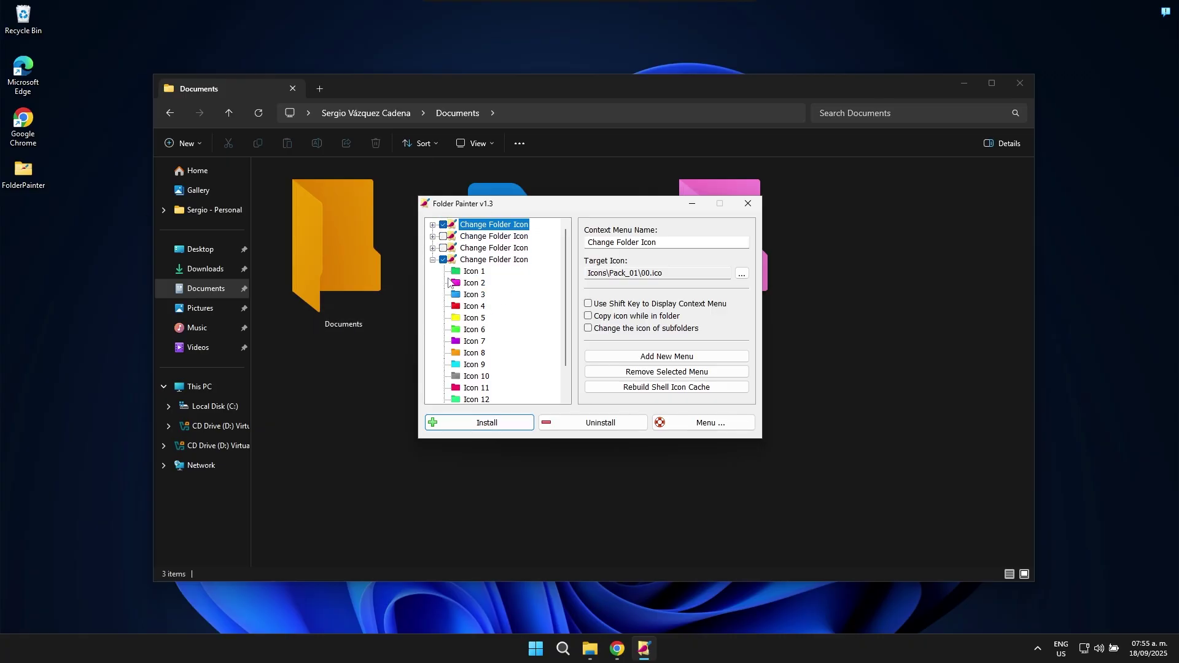
left_click(345, 263)
left_click(695, 268)
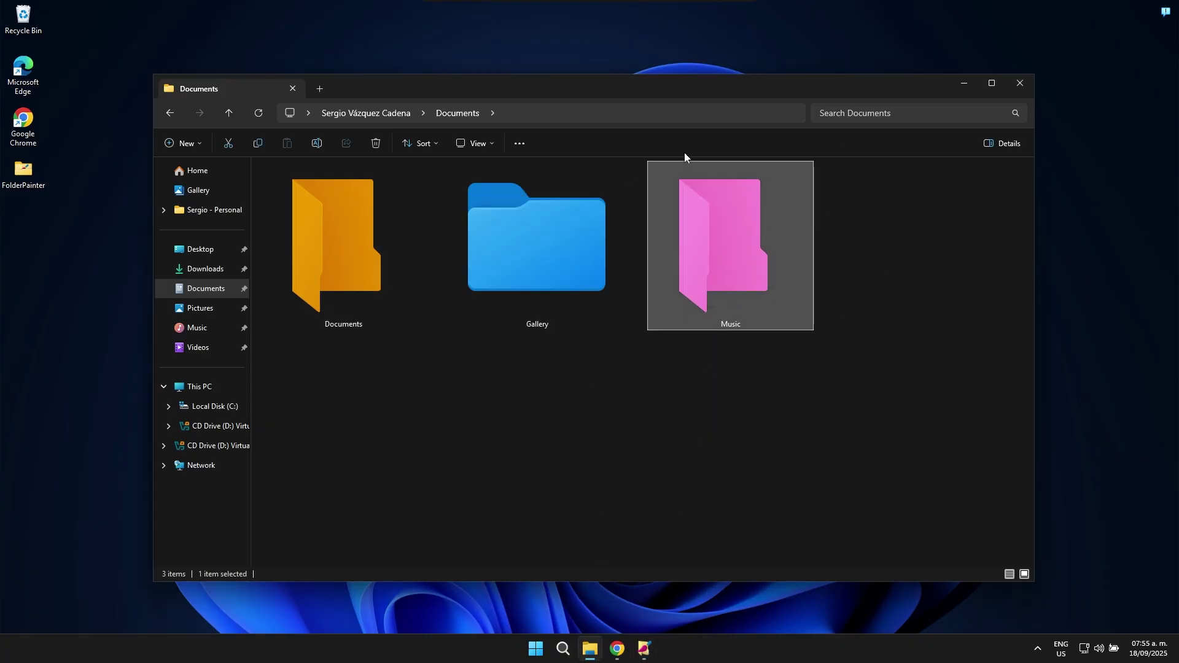
Uncheck the fourth folder-icon entry, uninstall the context menus, and bring Explorer forward
left_click(644, 649)
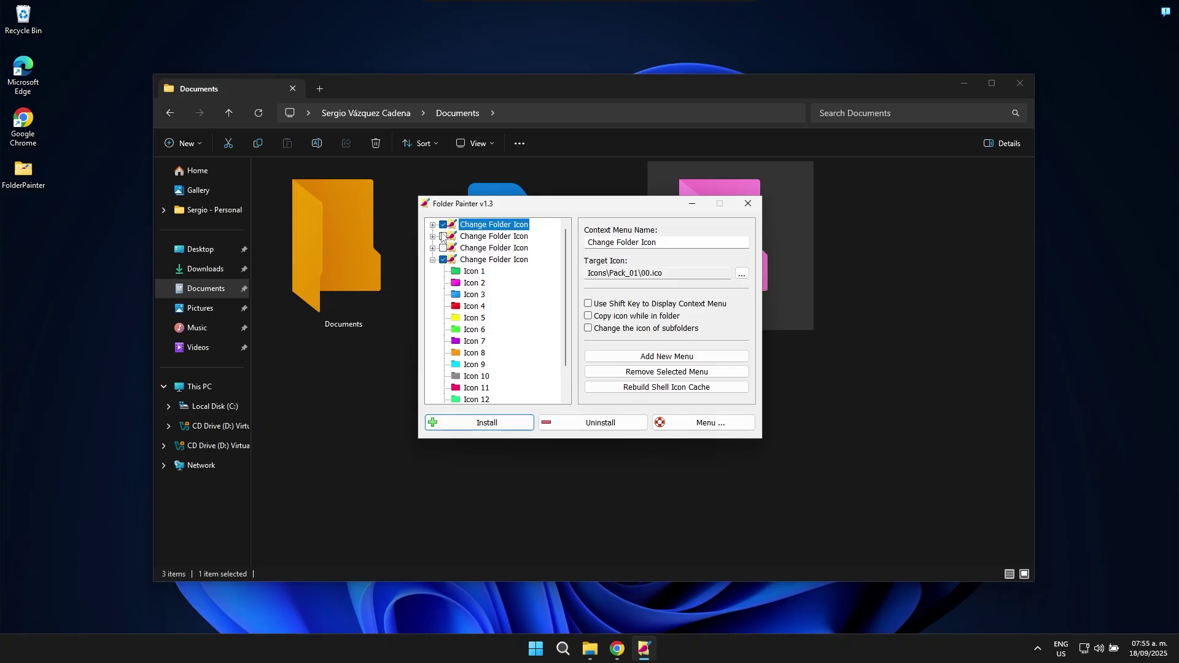
left_click(443, 260)
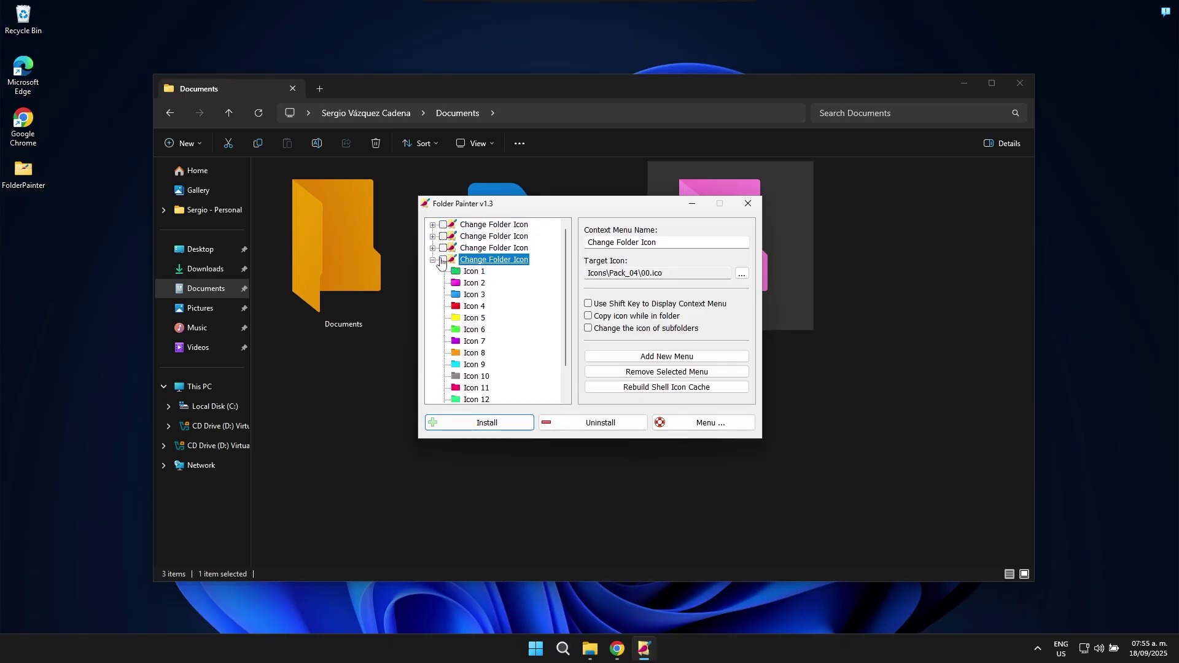
left_click(432, 260)
left_click(432, 225)
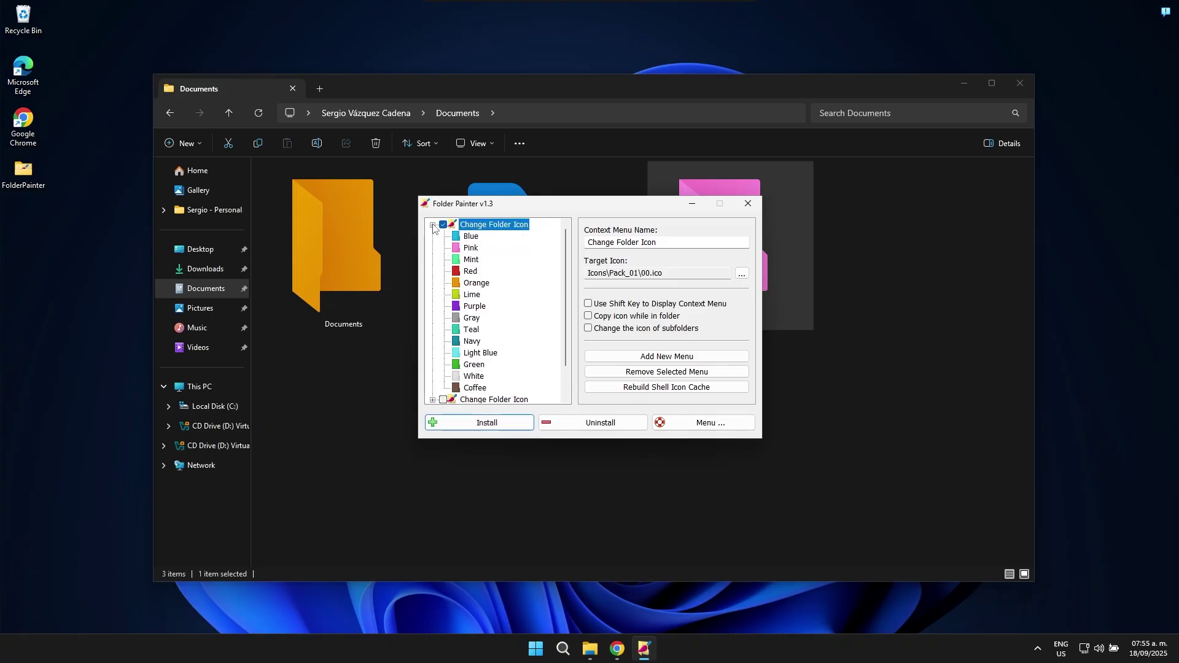
left_click(433, 225)
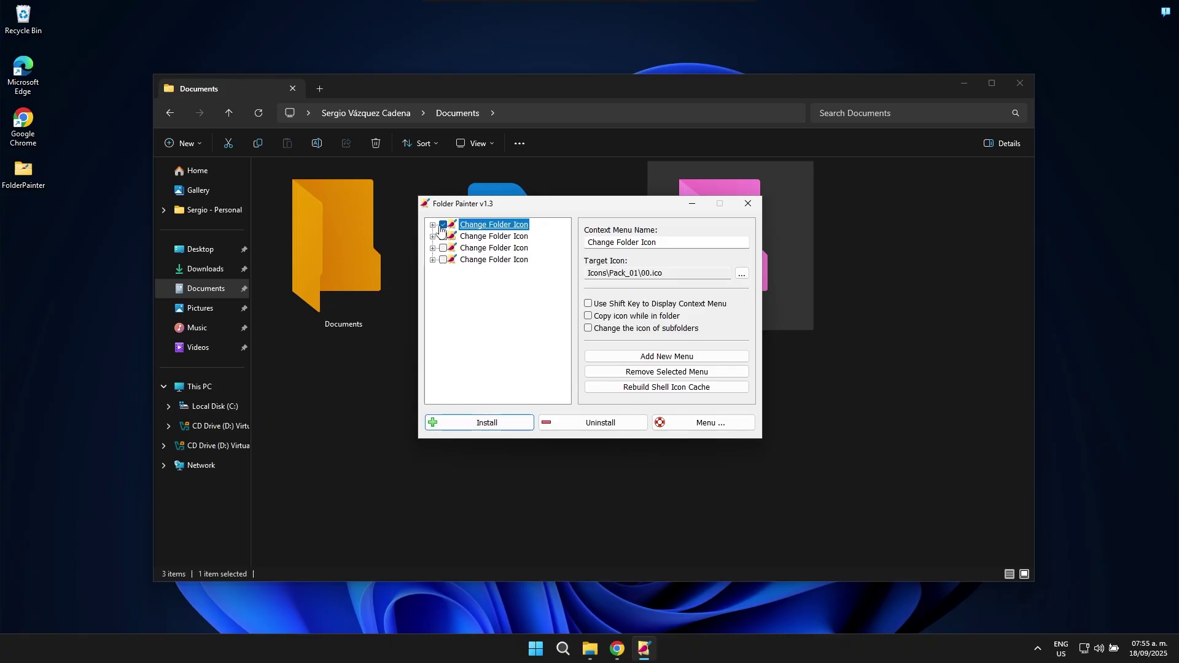
left_click(597, 426)
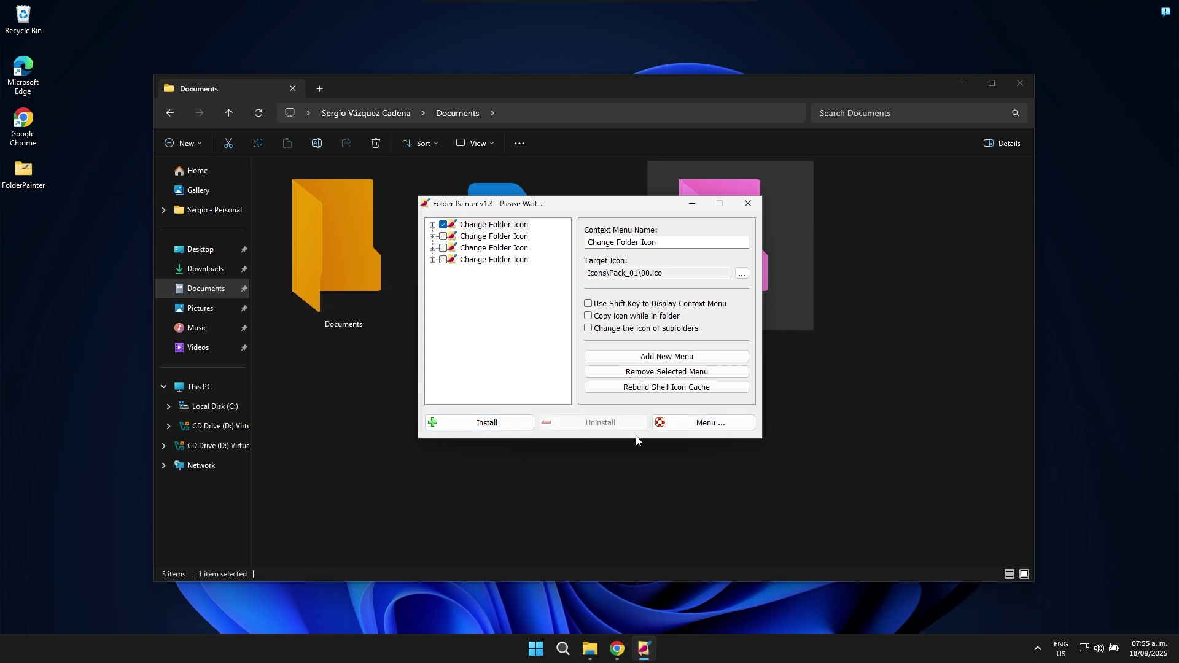
left_click(473, 404)
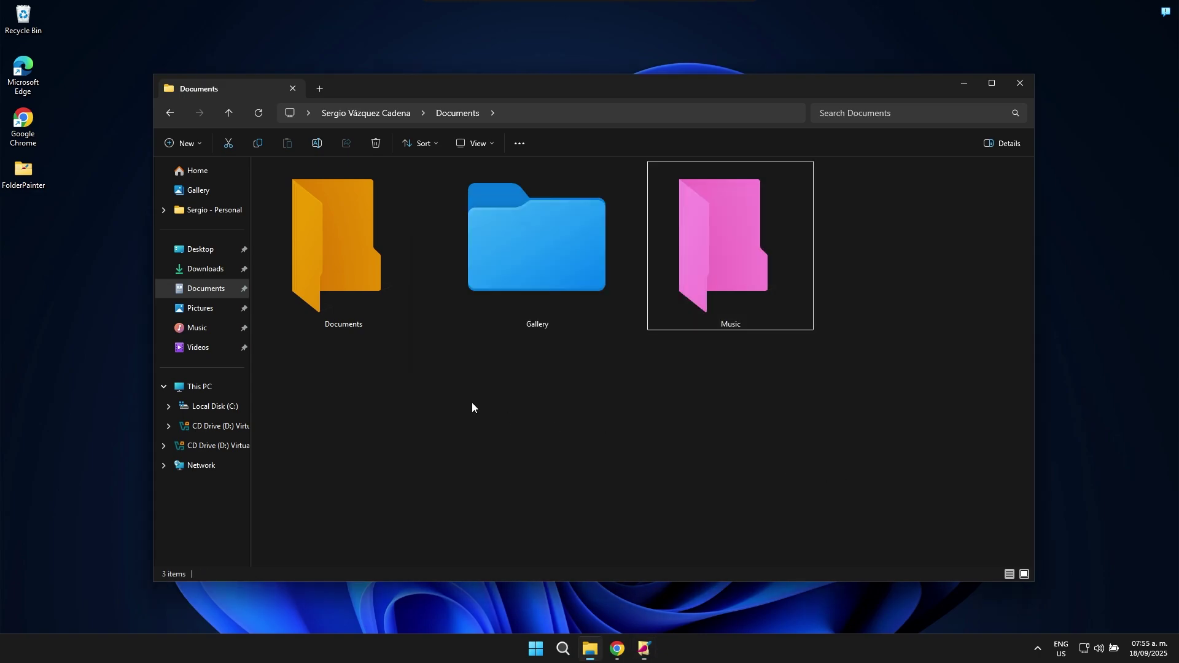
Refresh the Explorer folder view from its right-click menu
right_click(463, 373)
right_click(399, 371)
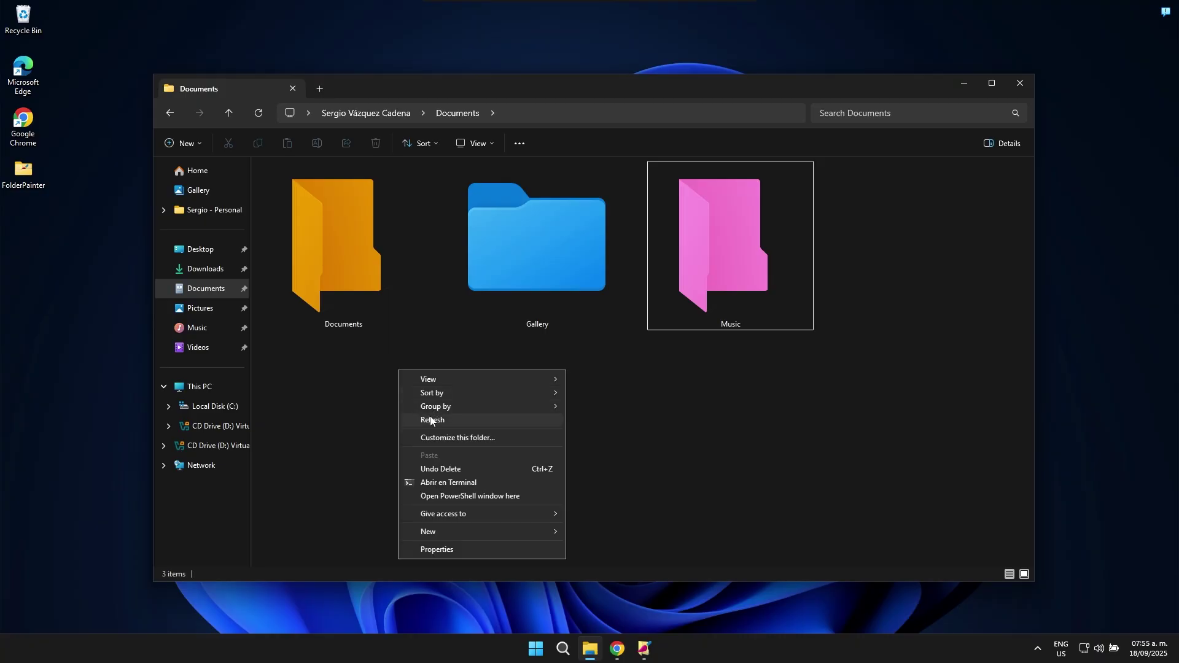
left_click(431, 419)
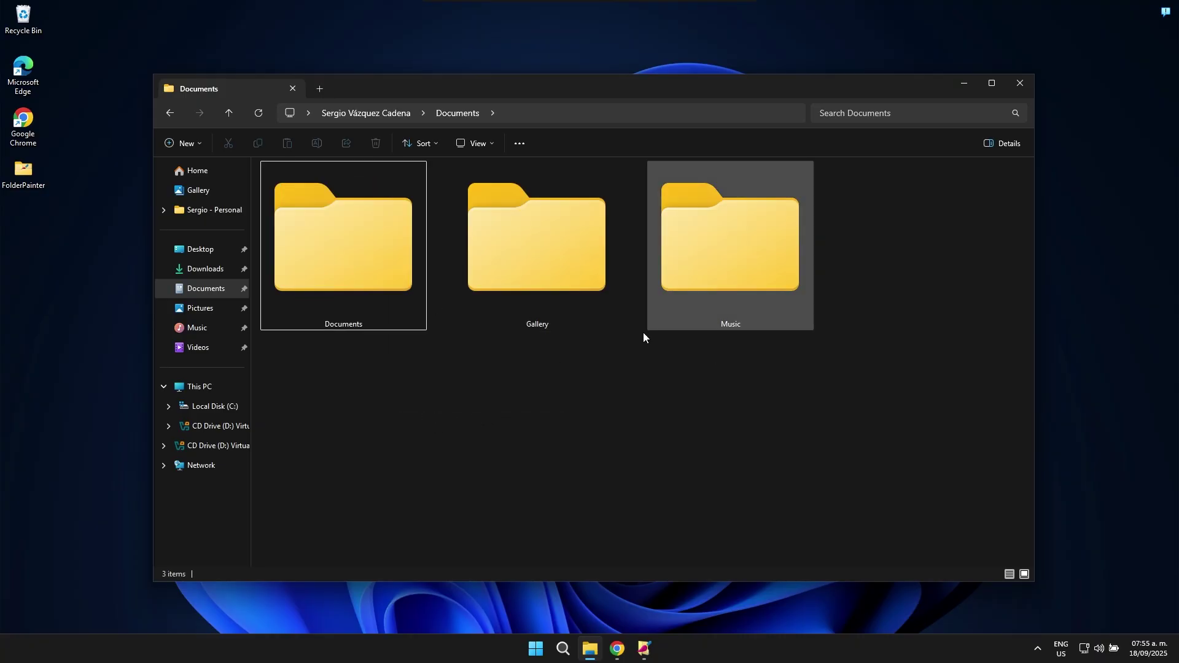
Check the Gallery folder's full Show more options menu, then dismiss it
left_click(500, 273)
right_click(500, 273)
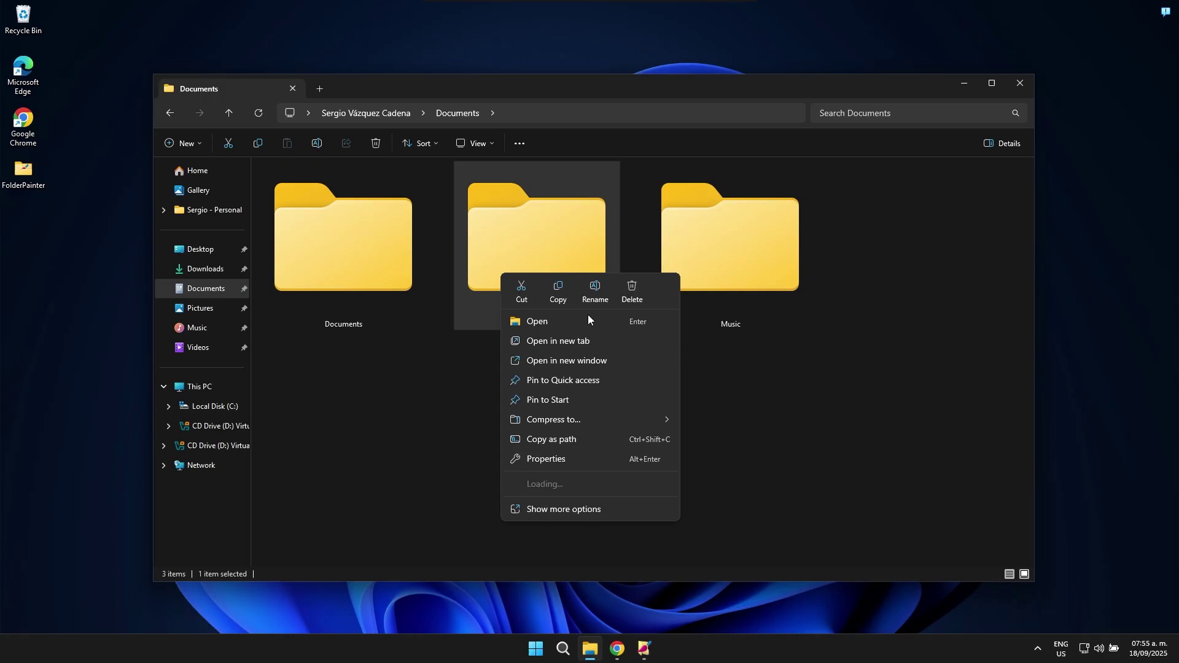
left_click(559, 509)
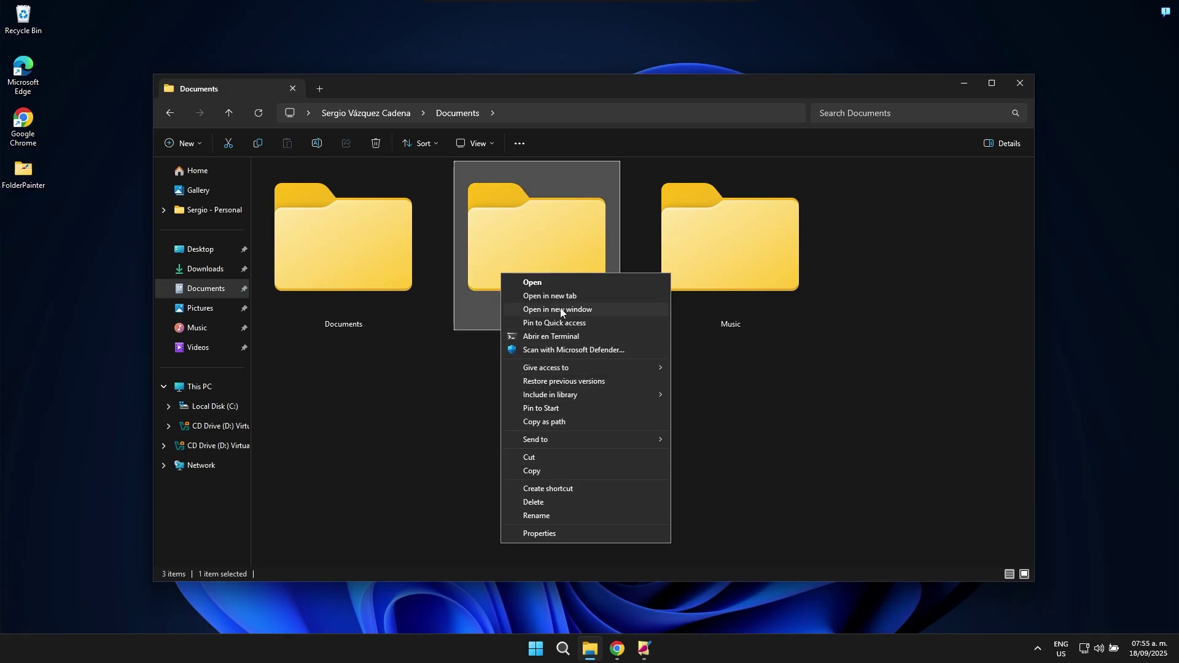
left_click(753, 537)
Tick all four Change Folder Icon entries in Folder Painter
left_click(644, 649)
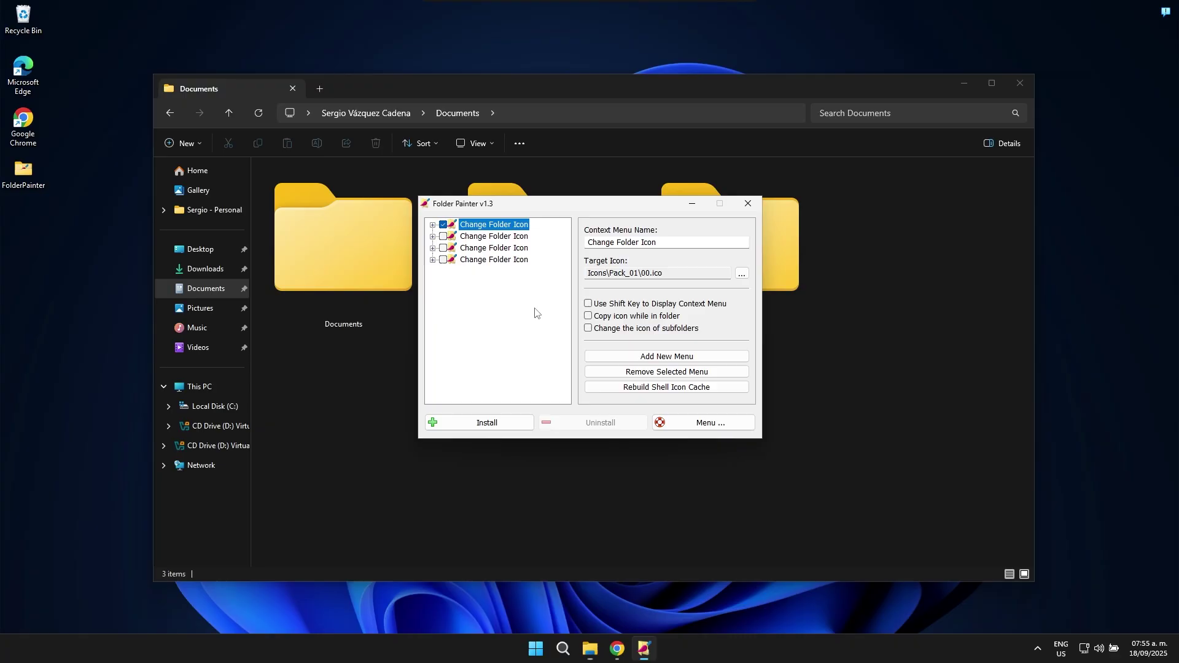
left_click(443, 226)
left_click(443, 225)
left_click(443, 236)
left_click(444, 259)
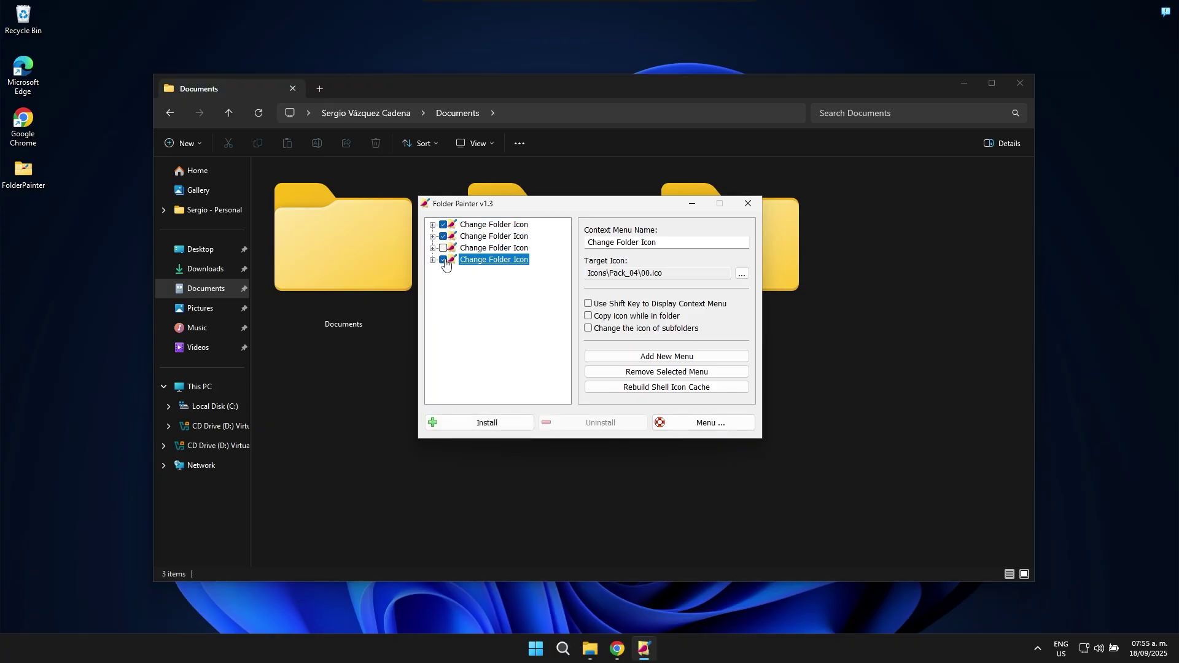
left_click(444, 249)
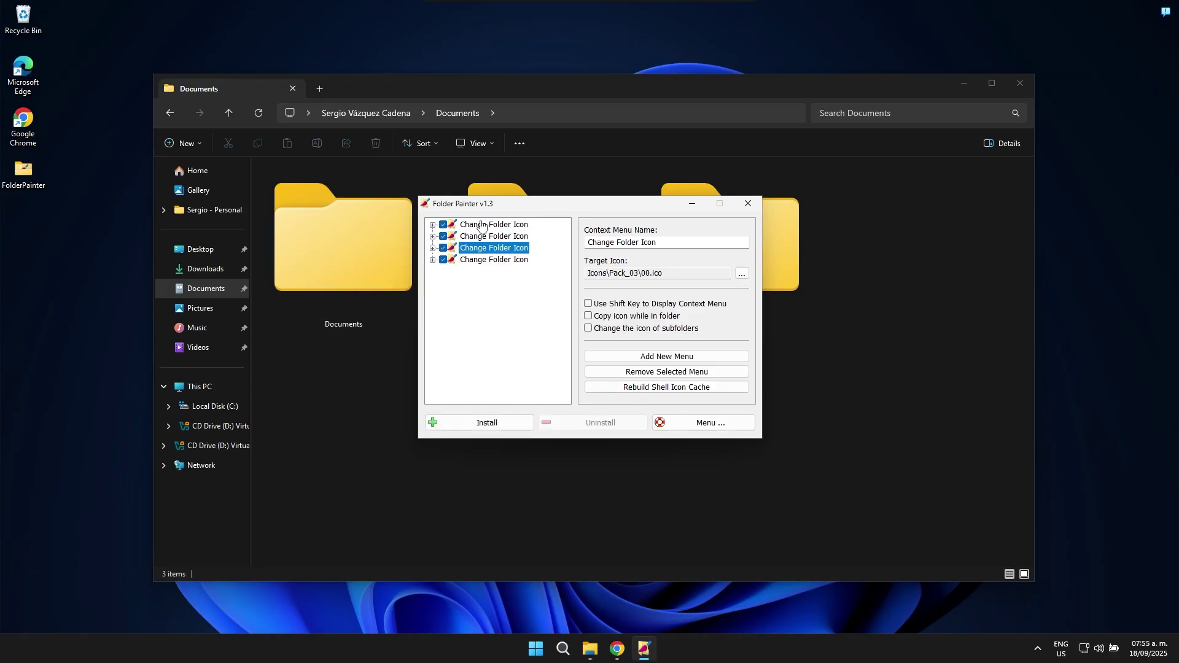
Install the four menus, close Folder Painter, and select all folders in Explorer
left_click(504, 426)
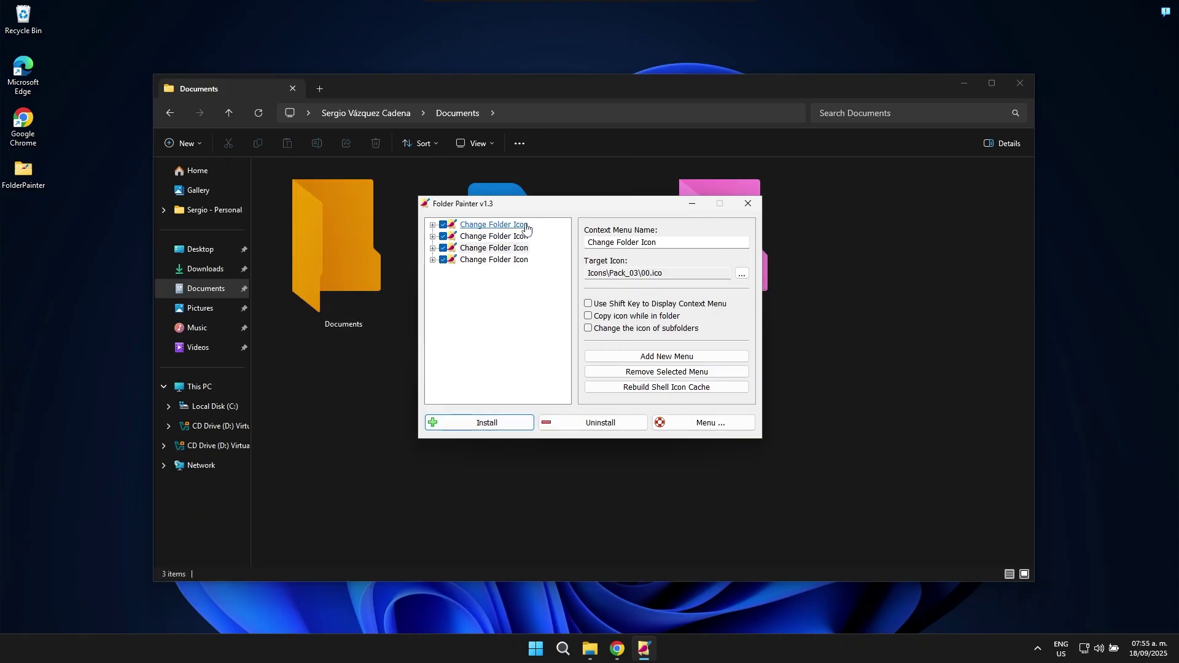
left_click(749, 203)
key("ctrl+a")
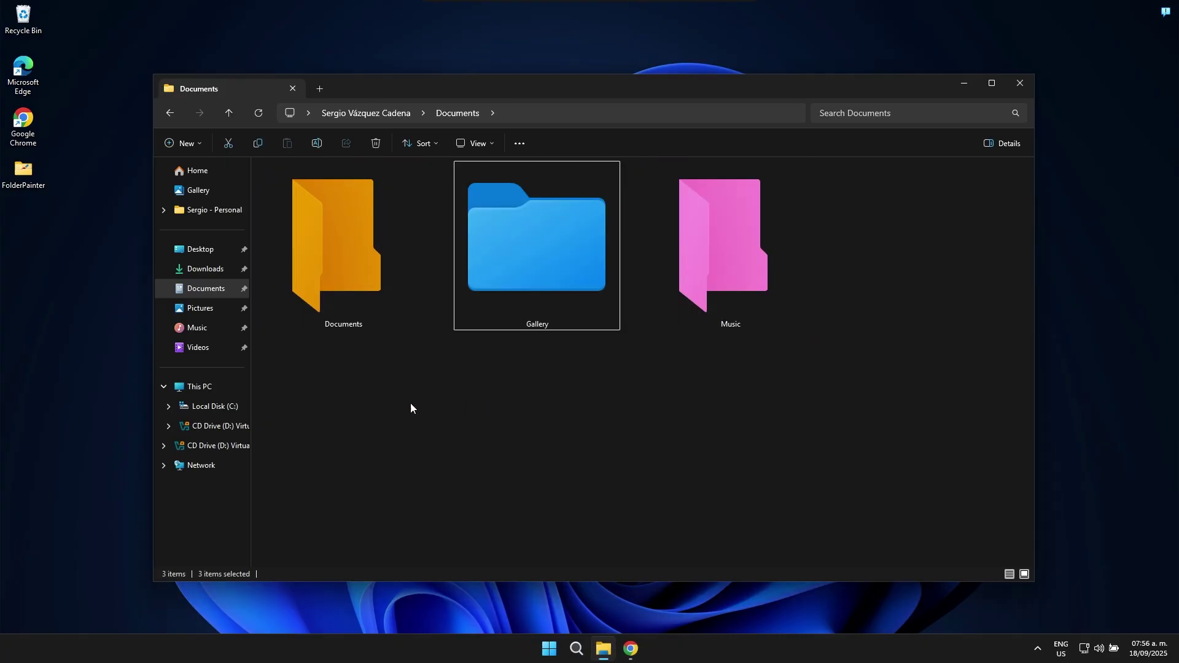
Give Documents the pink glossy Icon 12 from the Change Folder Icon menu
right_click(492, 391)
left_click(526, 437)
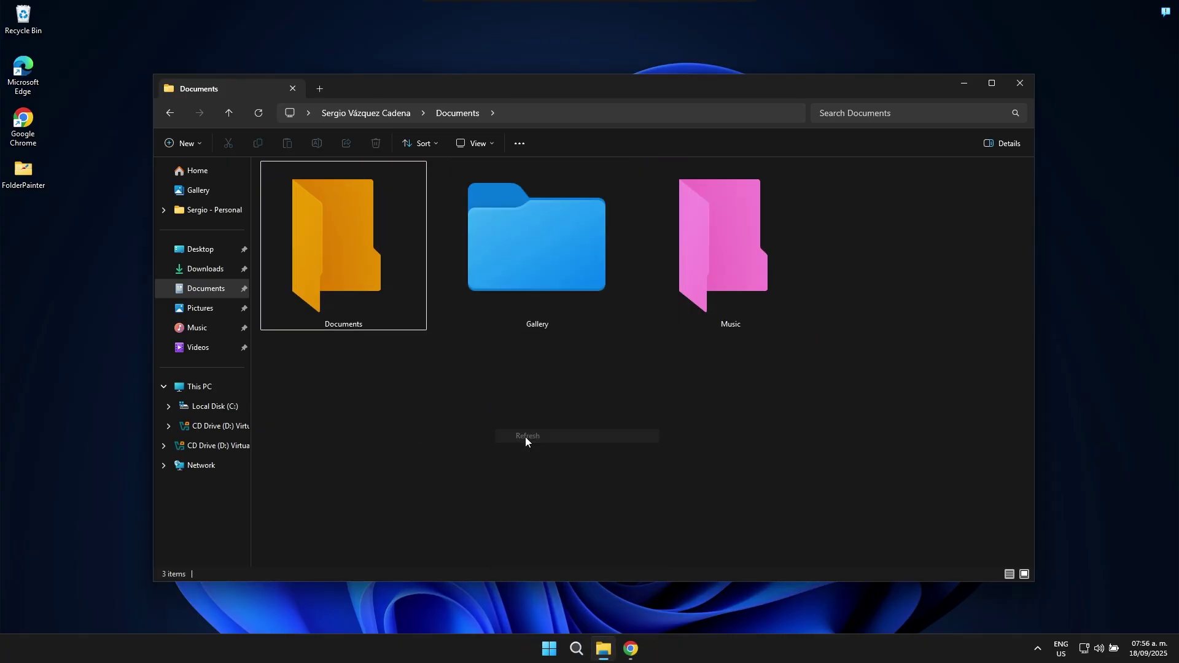
left_click(521, 266)
left_click(384, 262)
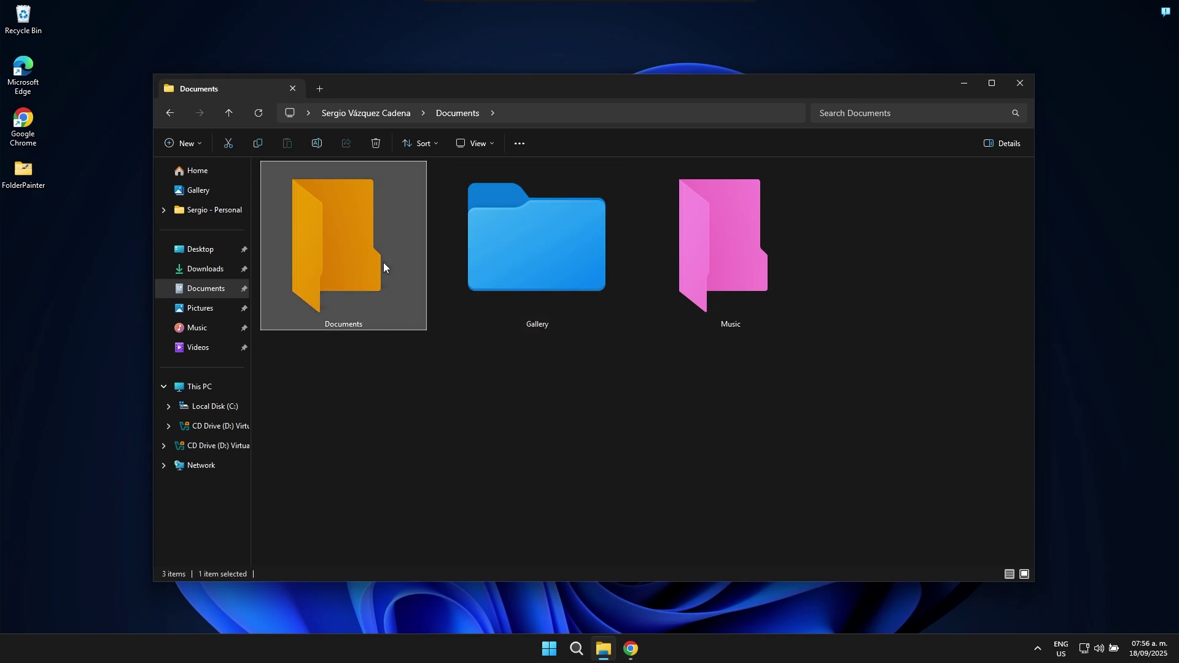
right_click(384, 263)
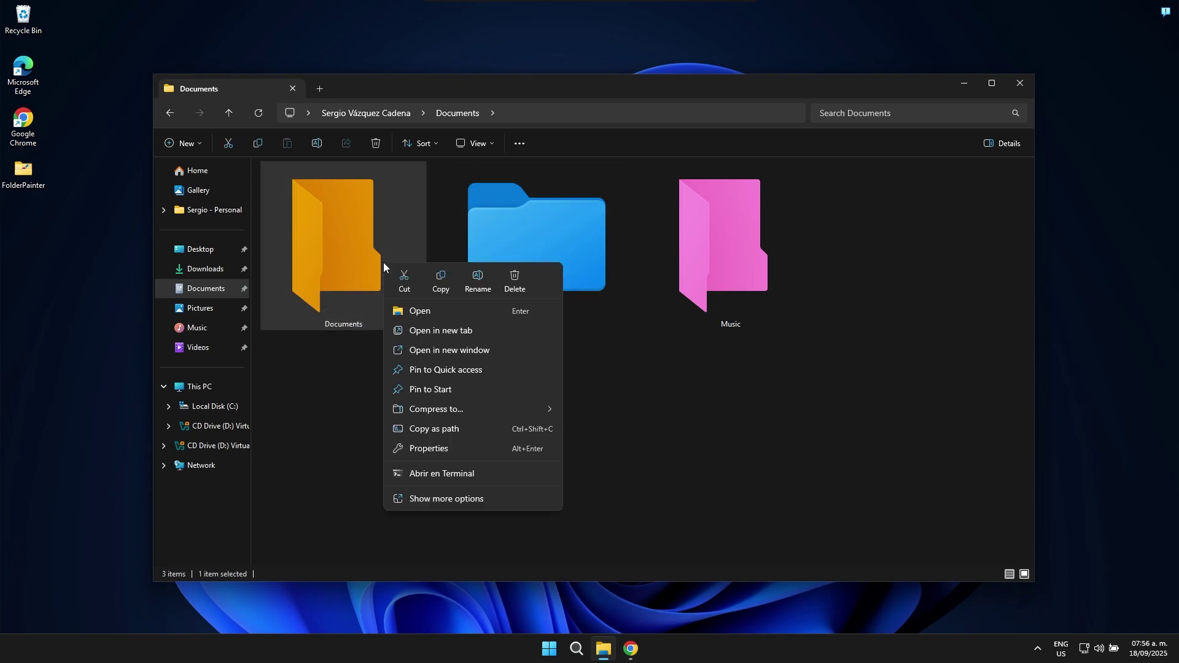
left_click(448, 499)
mouse_move(451, 335)
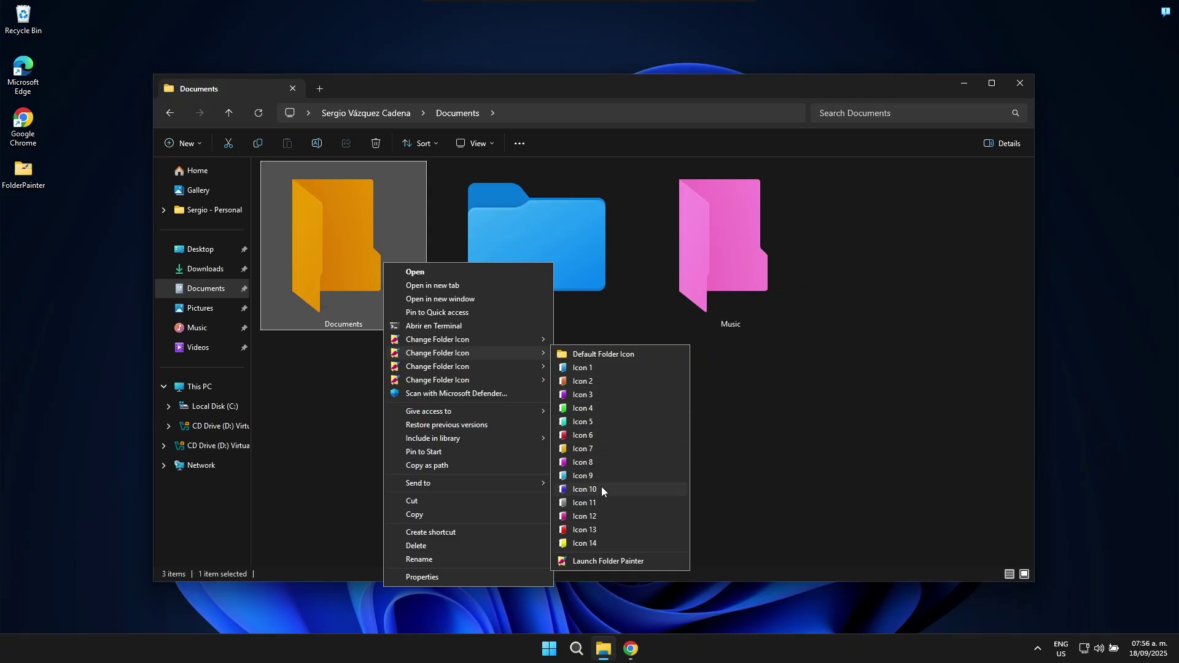
left_click(585, 516)
left_click(540, 261)
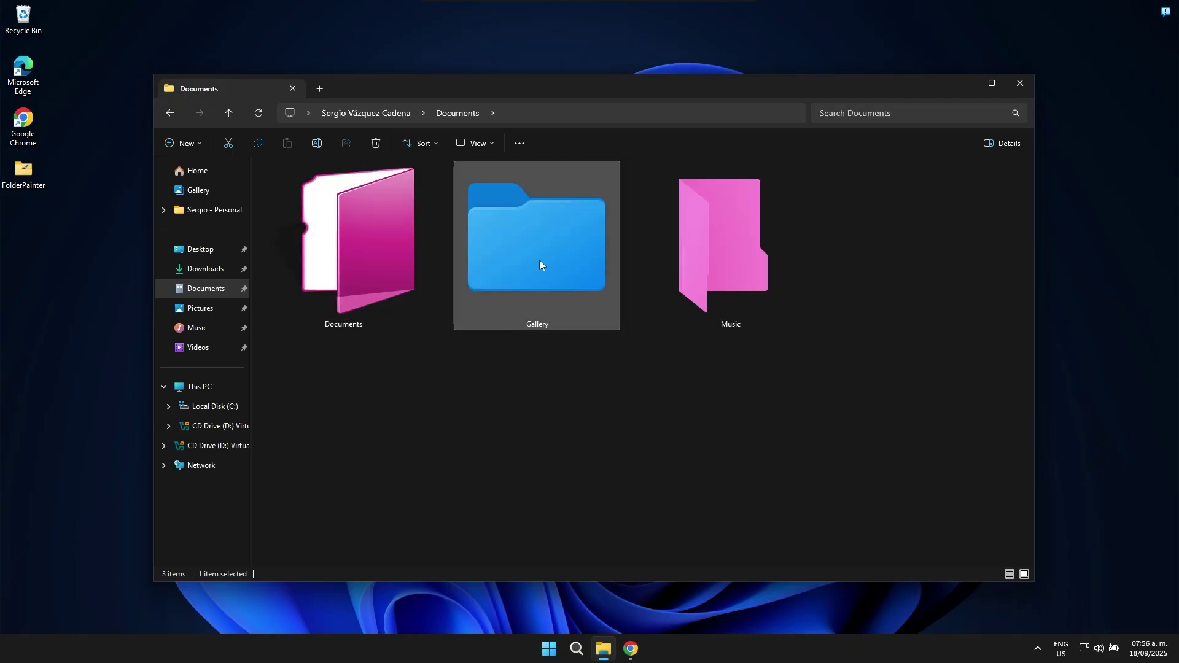
Apply Icon 7 from the third Change Folder Icon submenu to Gallery
right_click(540, 261)
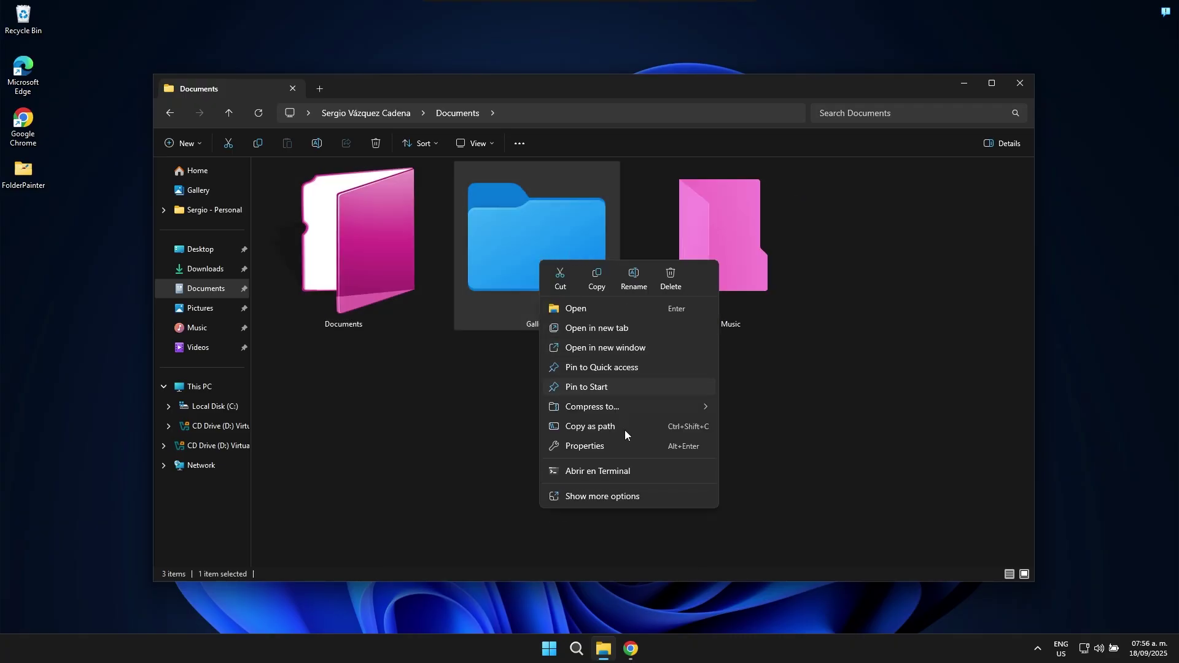
left_click(602, 497)
mouse_move(604, 379)
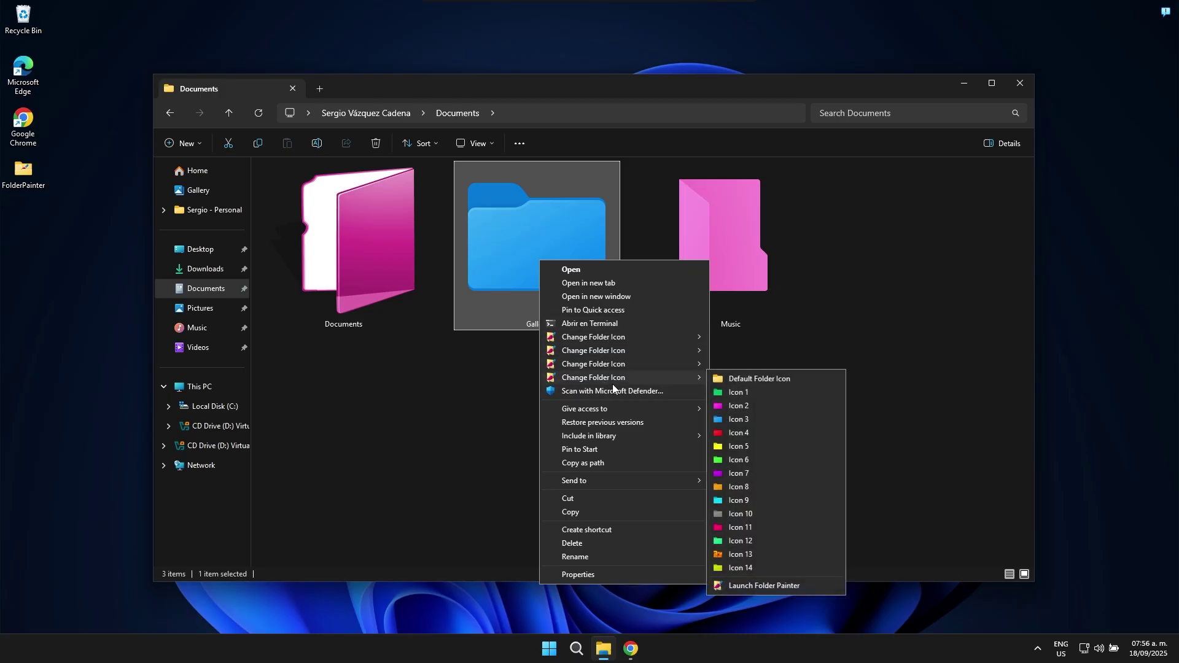
mouse_move(702, 371)
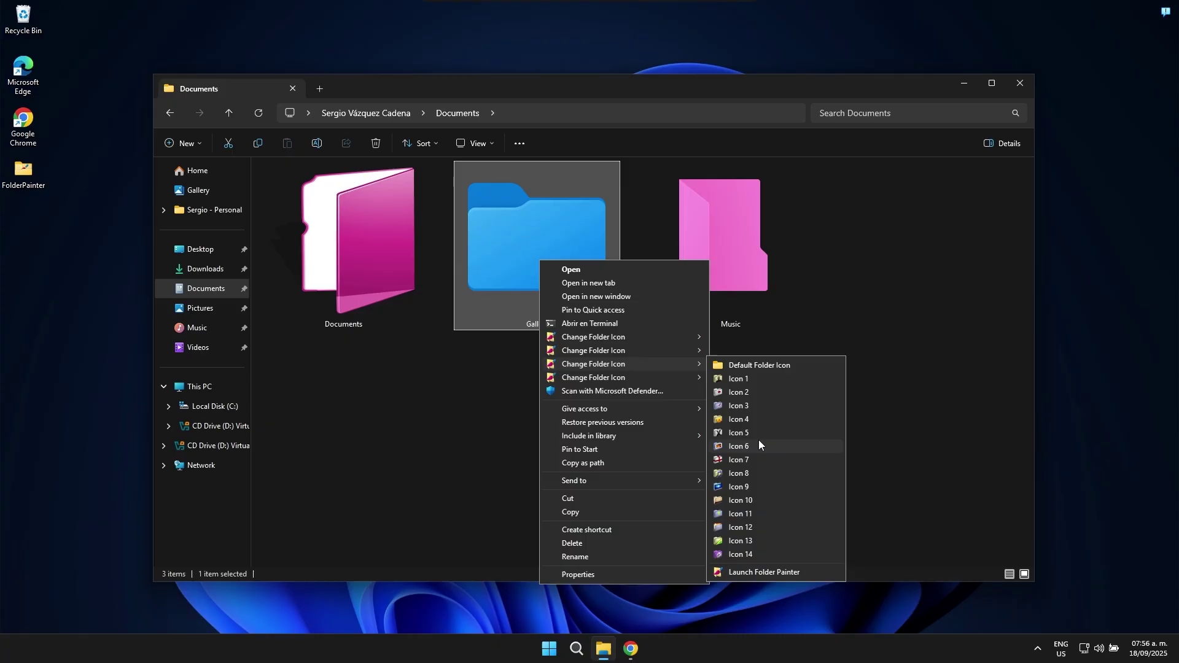
left_click(752, 458)
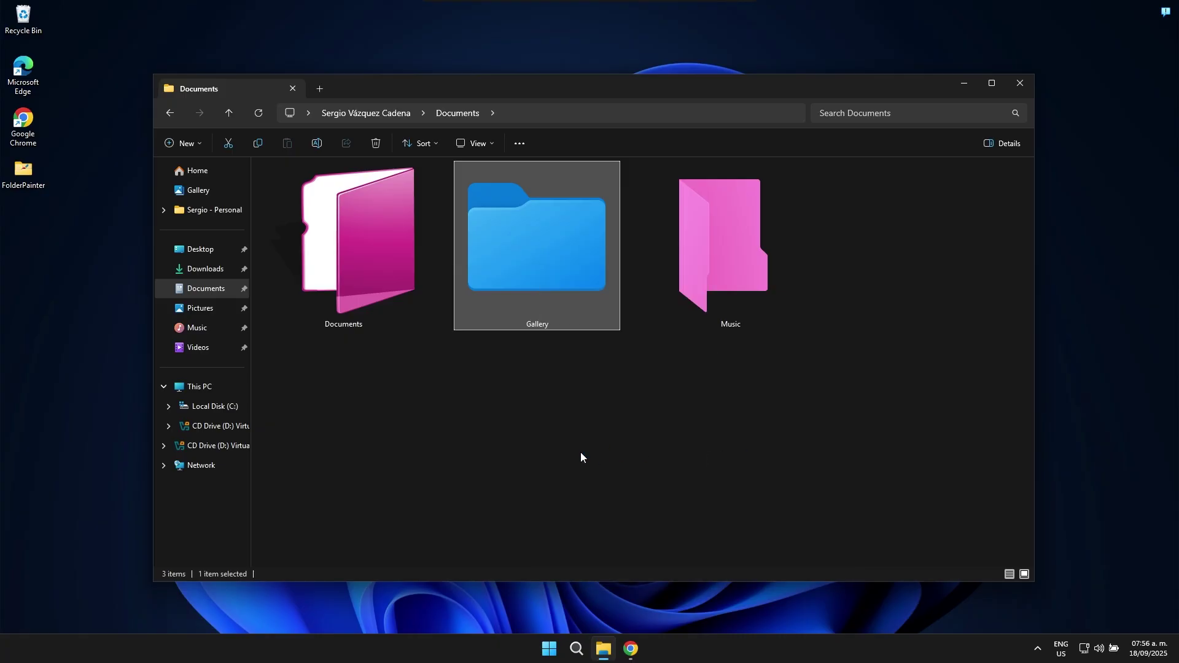
left_click(701, 271)
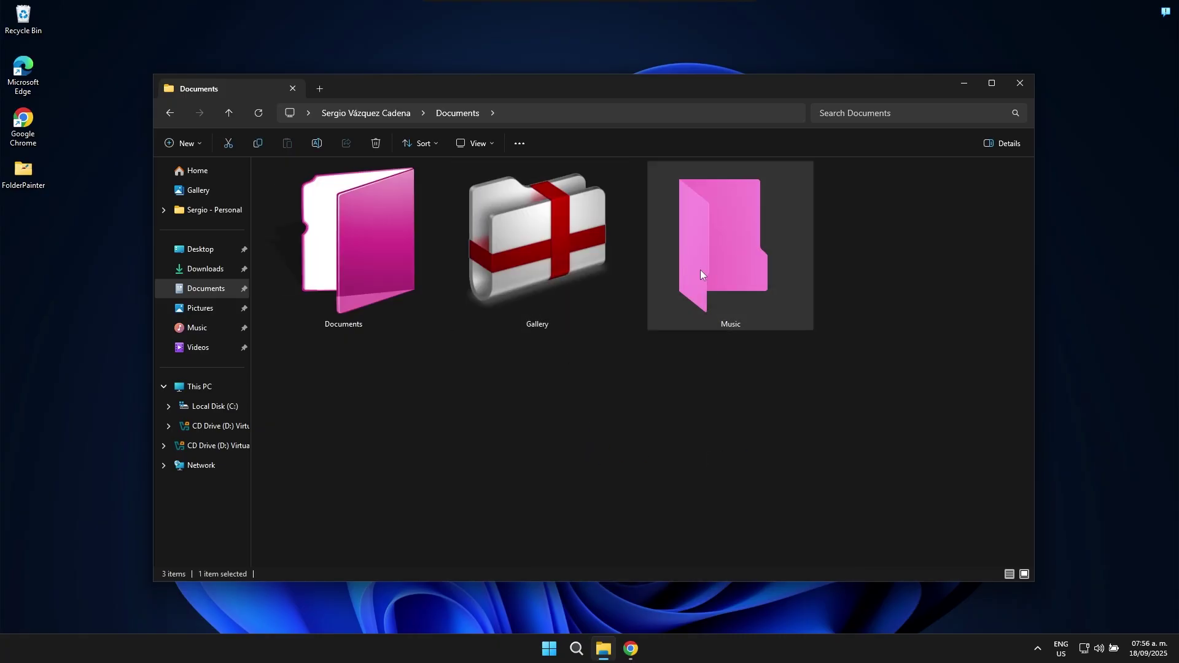
Try the yellow coin Icon 4 from the third Change Folder Icon submenu on Music
right_click(701, 274)
left_click(758, 504)
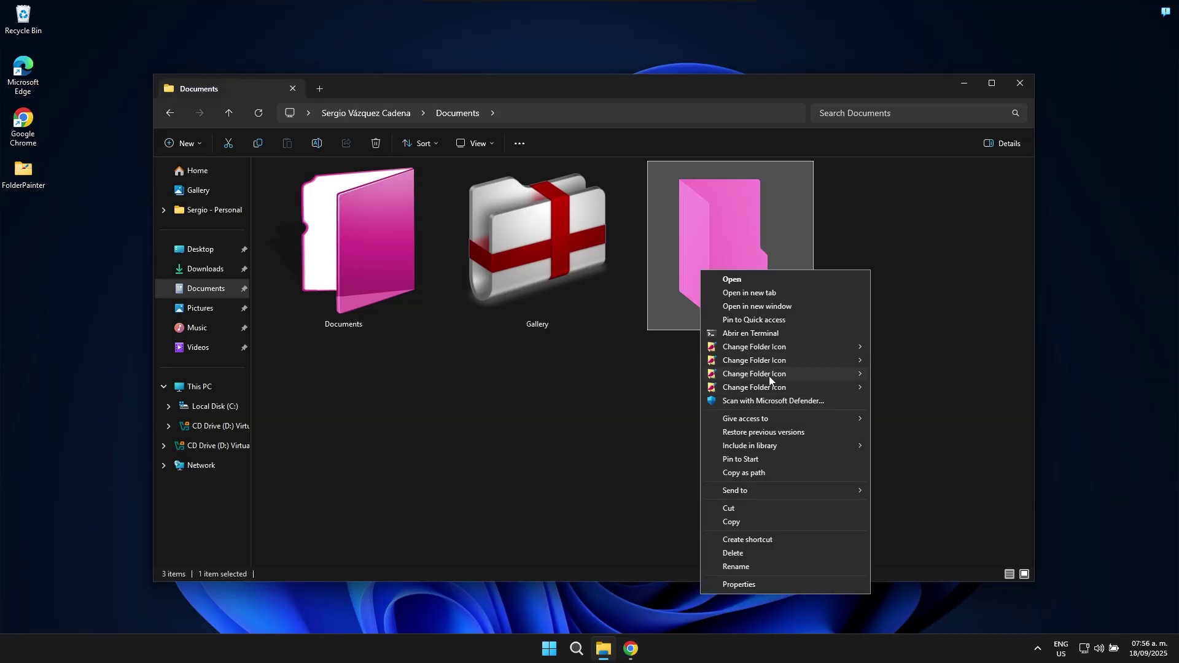
mouse_move(783, 375)
left_click(915, 428)
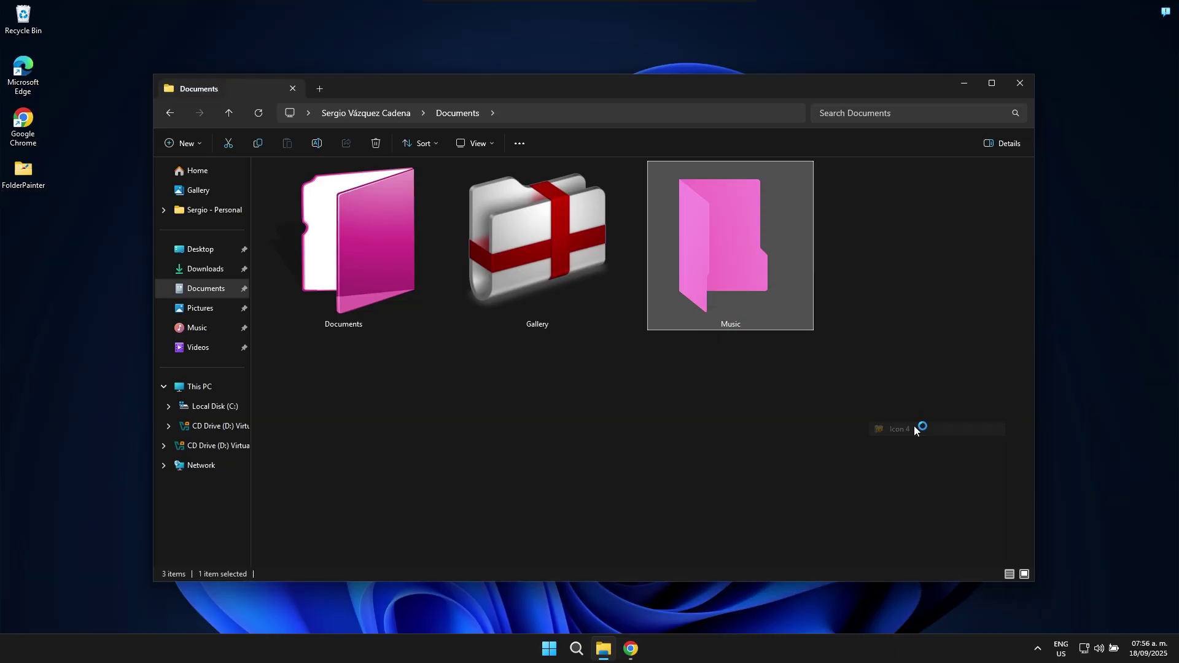
left_click_drag(935, 422, 369, 210)
Replace it with Icon 1, the pale folder with a dark person silhouette
right_click(726, 241)
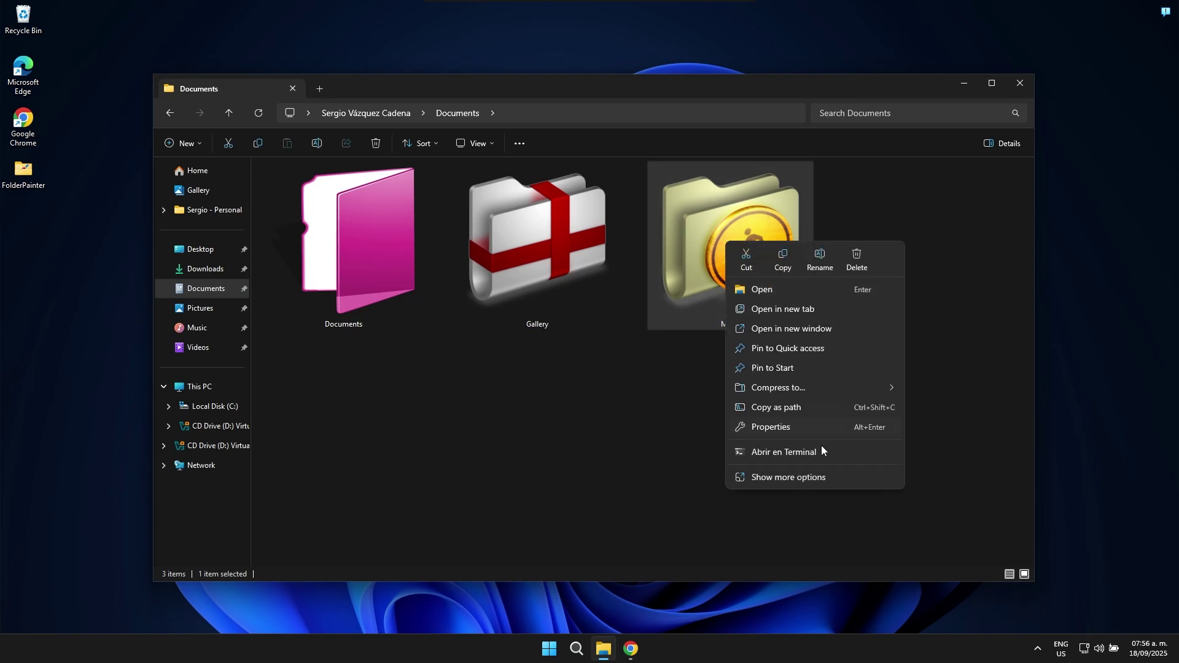
left_click(818, 471)
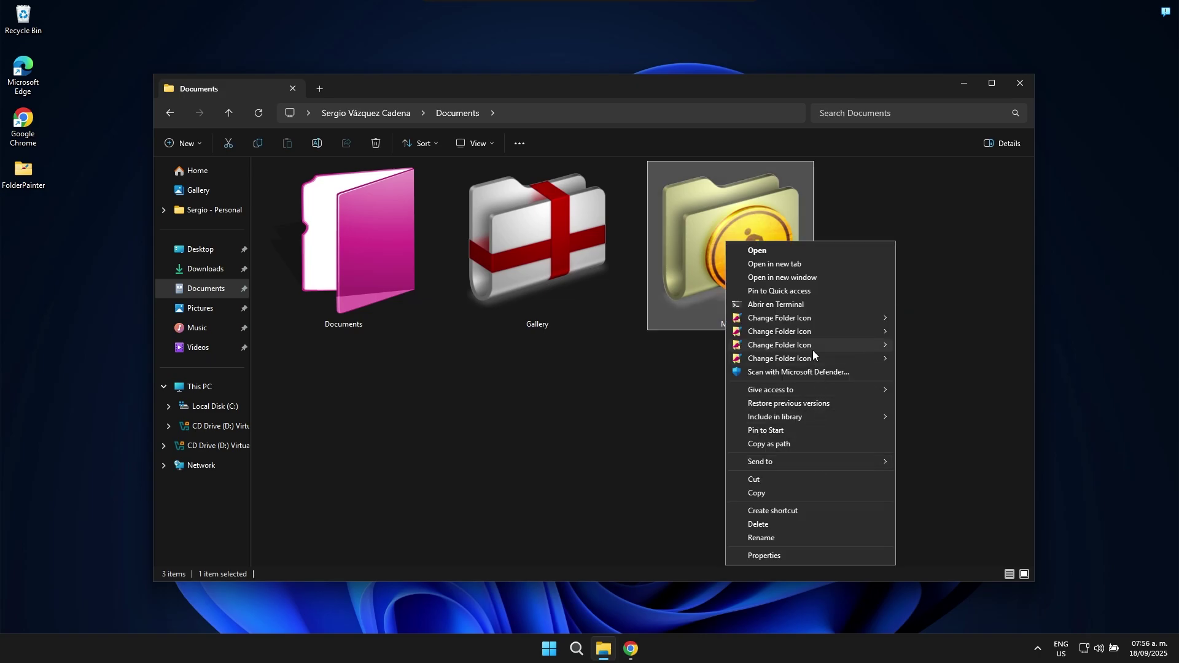
mouse_move(810, 348)
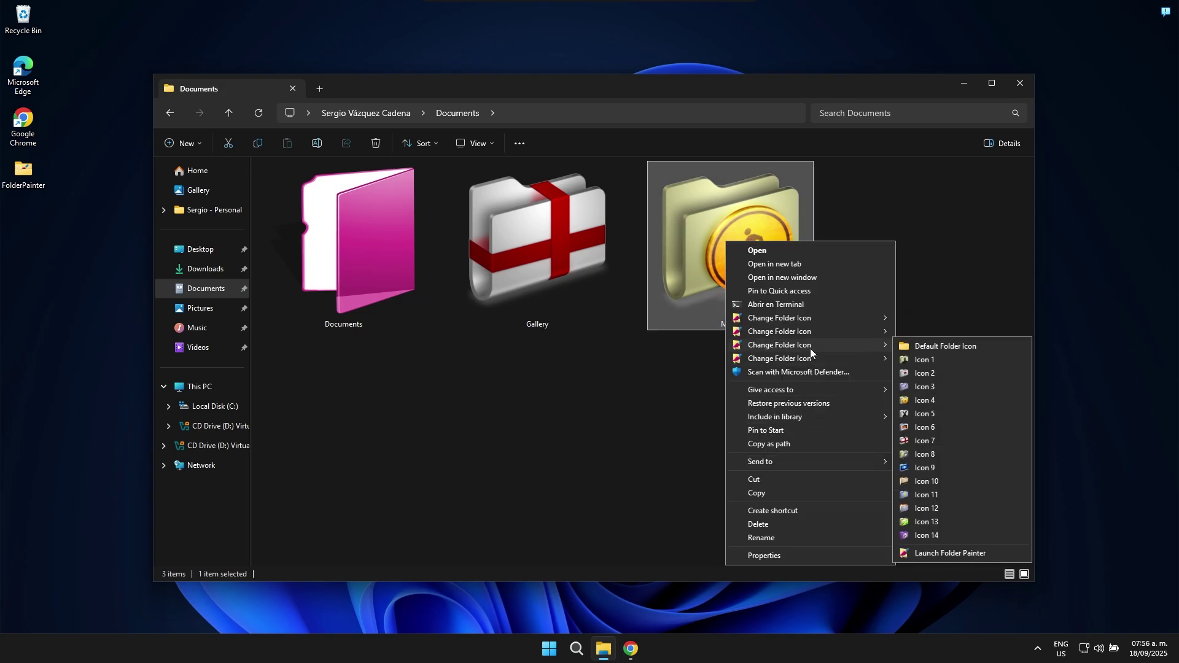
left_click(927, 362)
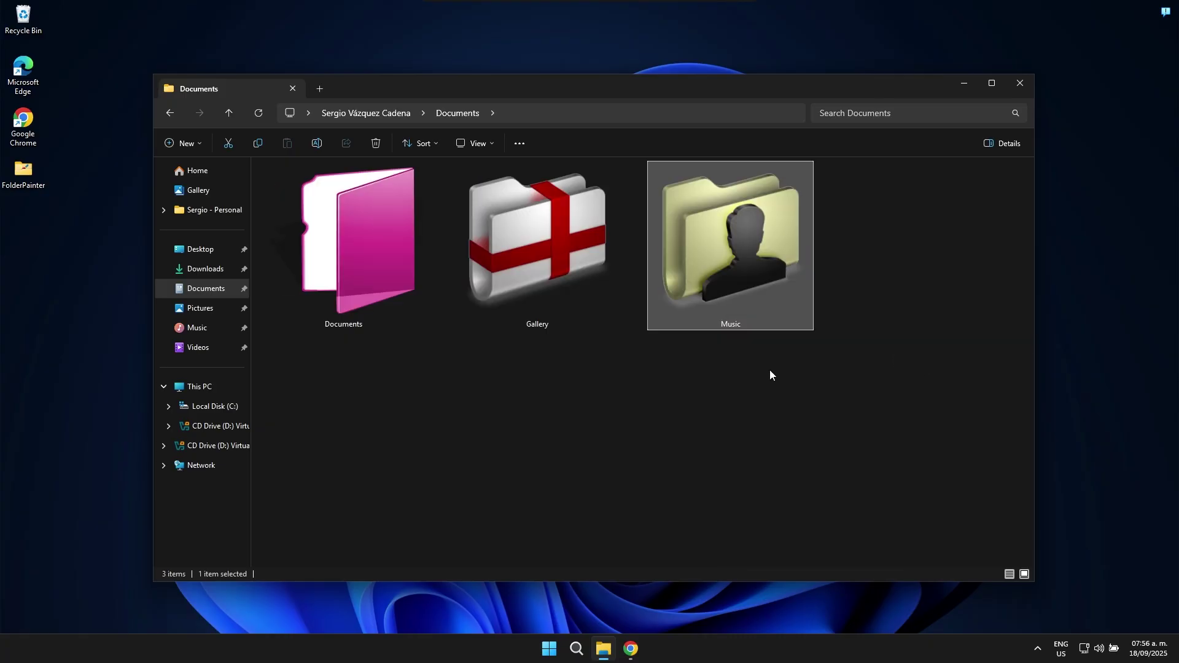
left_click_drag(771, 374, 652, 325)
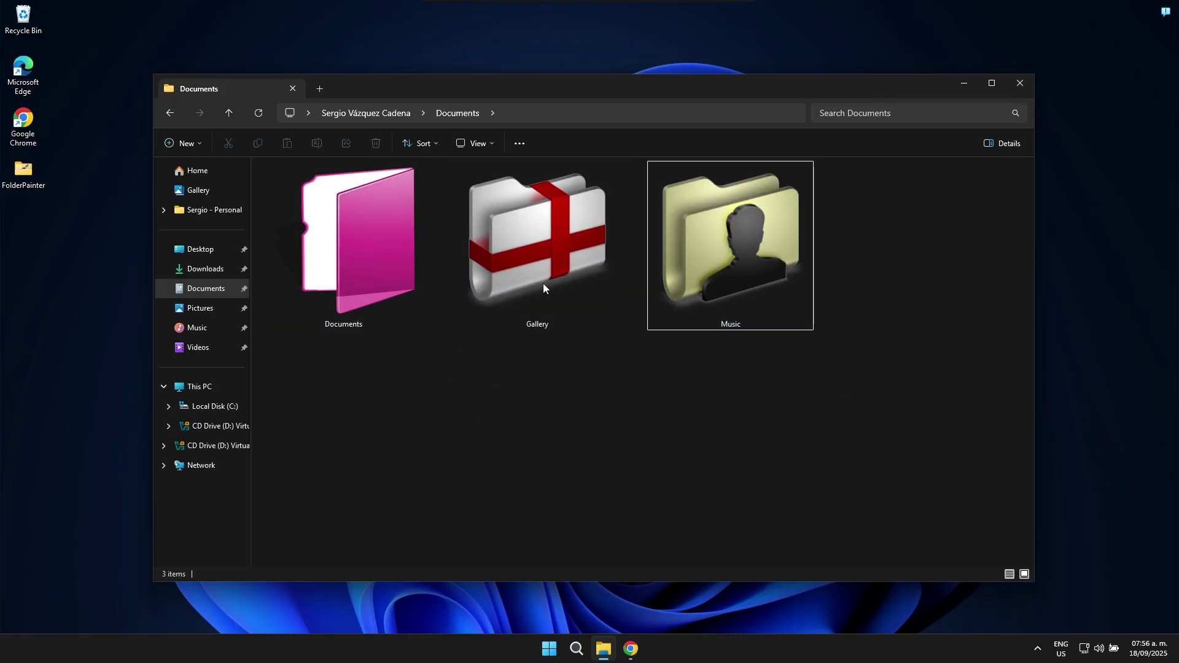
Deselect Documents and close the Explorer window with its X button
left_click(359, 260)
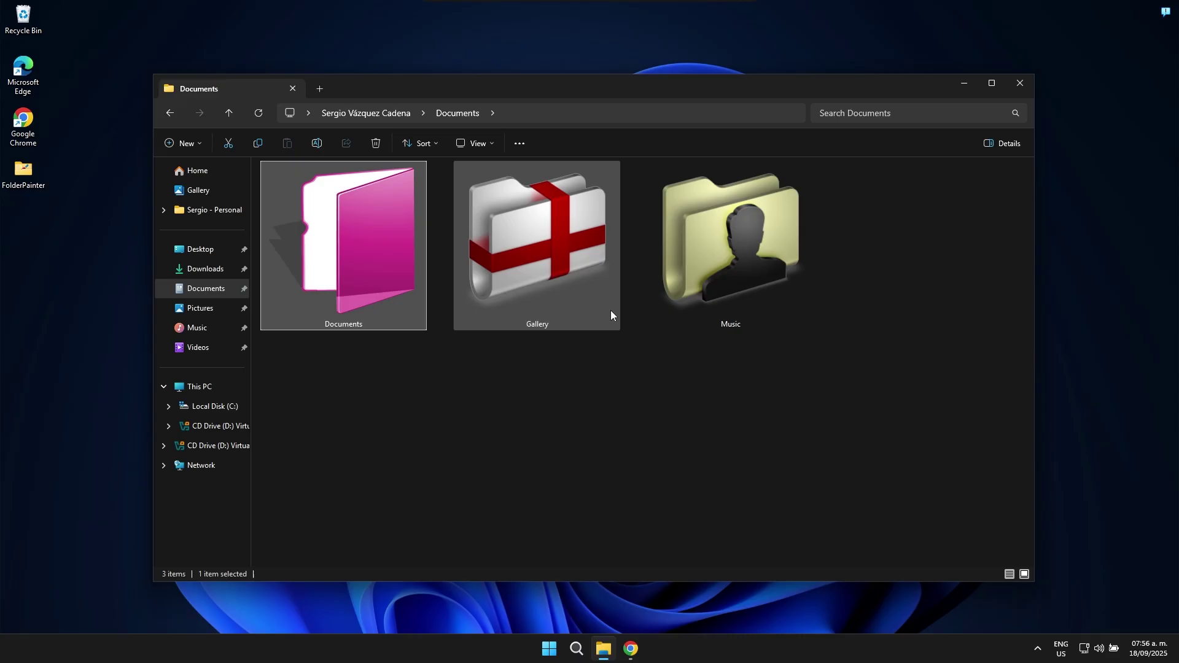
left_click(707, 434)
left_click(1017, 84)
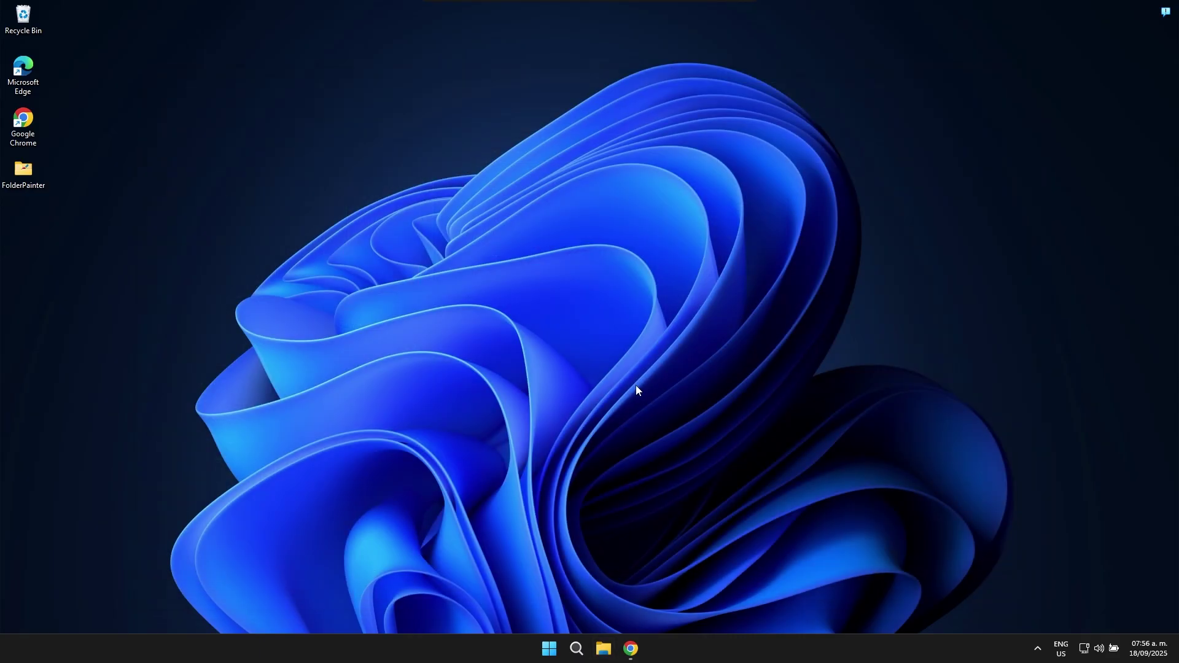